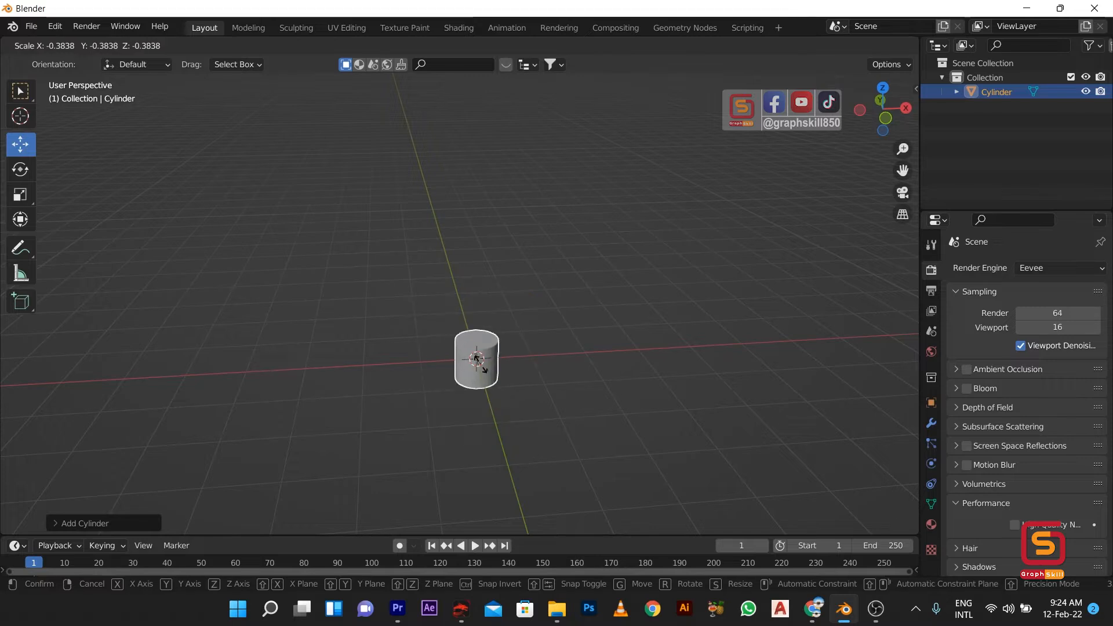
Step: Flatten the cylinder into a low disc by scaling it to about -0.19 along the global Z axis
key("z")
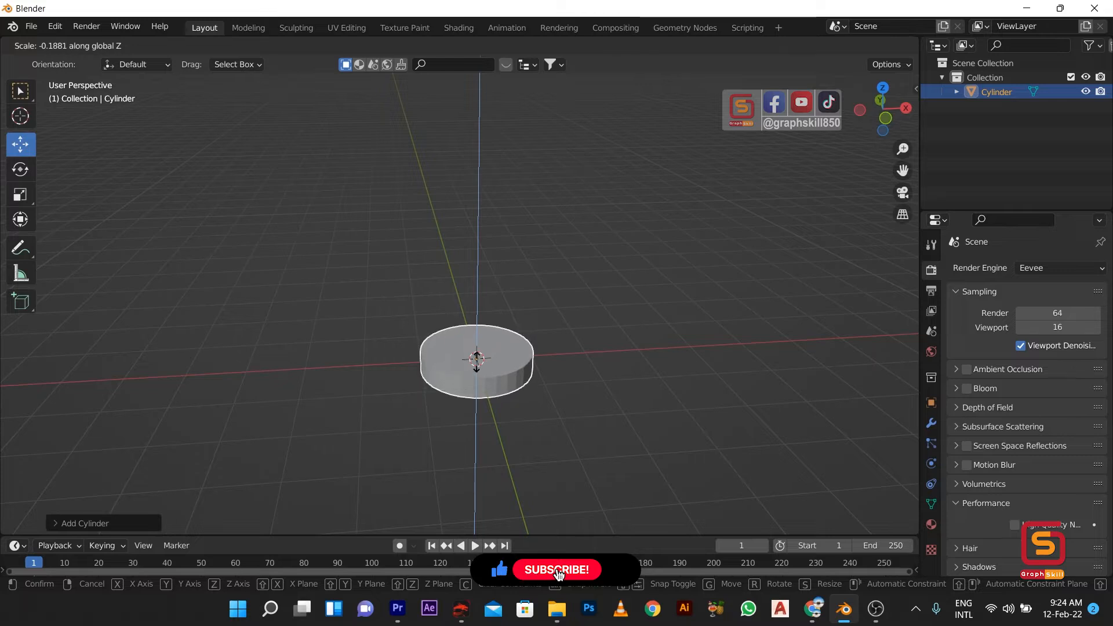
left_click(476, 363)
scroll(467, 380, "up", 2)
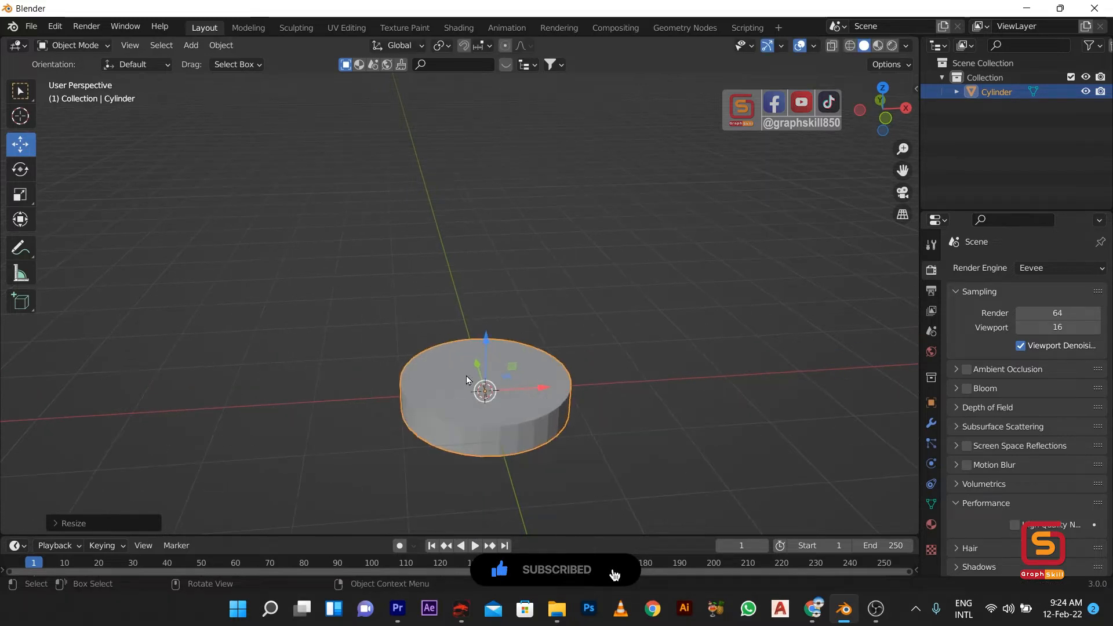
Step: Open the cylinder in Edit Mode from the front view with solid shading and X-ray turned on
key("KP_1")
scroll(469, 335, "up", 2)
left_click_drag(476, 327, 488, 304)
scroll(488, 303, "up", 2)
key("Tab")
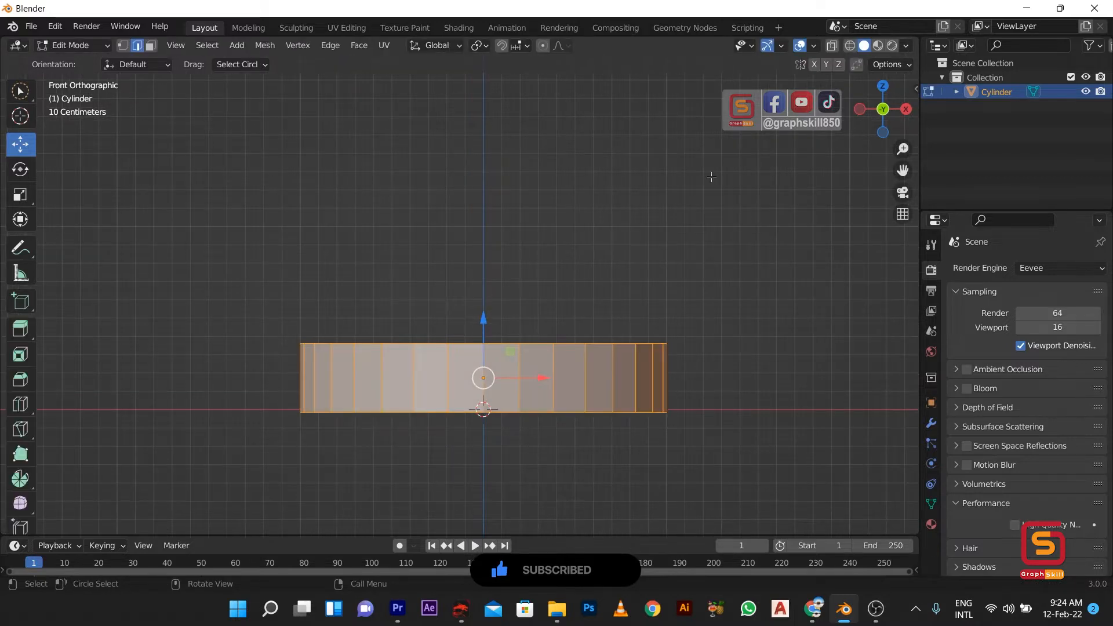
key("alt+z")
left_click(831, 47)
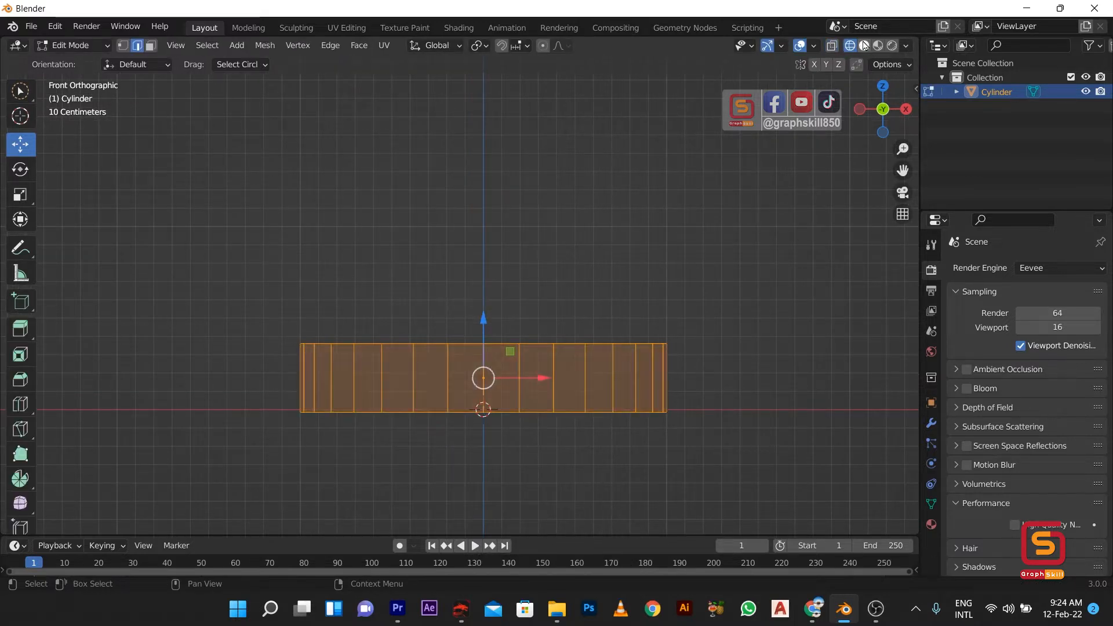
left_click(831, 47)
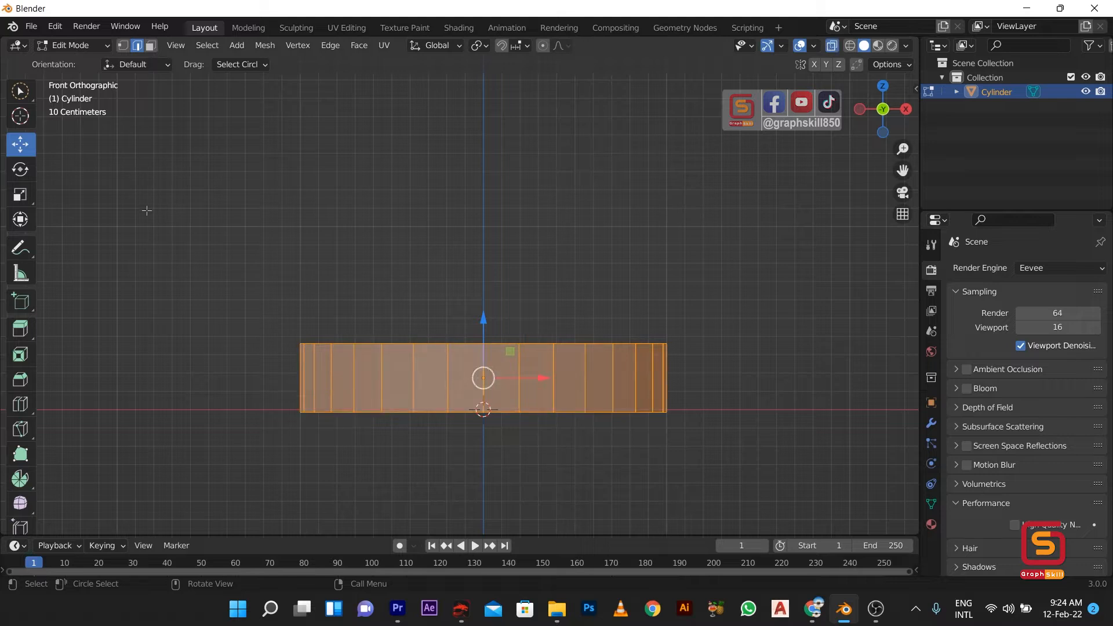
Step: Circle-select all vertices of the cylinder's upper ring, leaving the lower ring unselected
key("c")
left_click_drag(228, 293, 758, 363)
key("Escape")
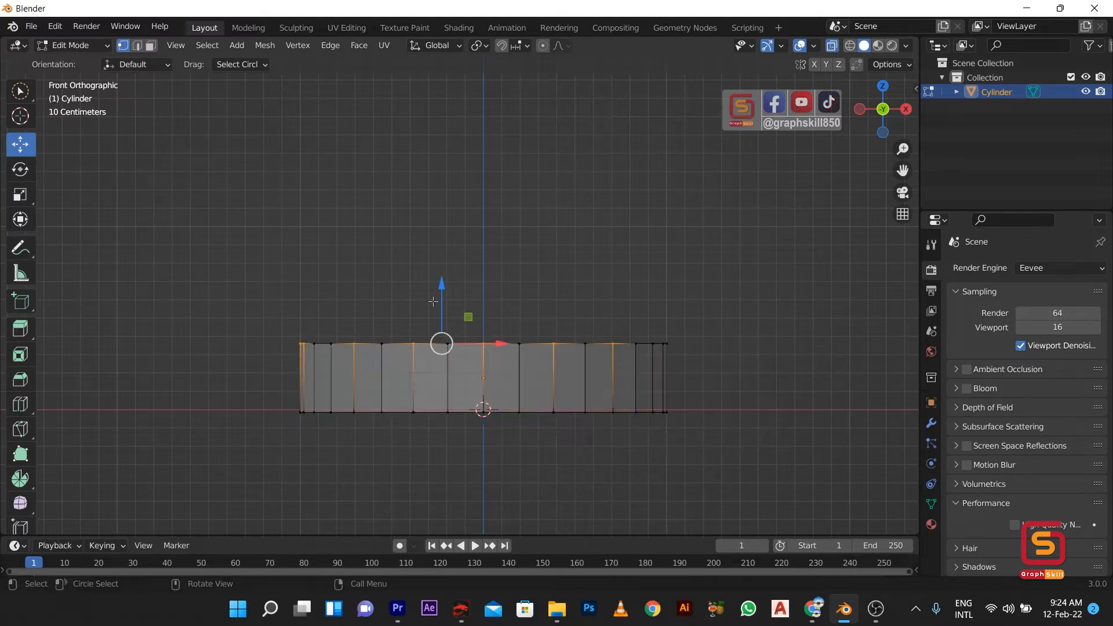
left_click(16, 95)
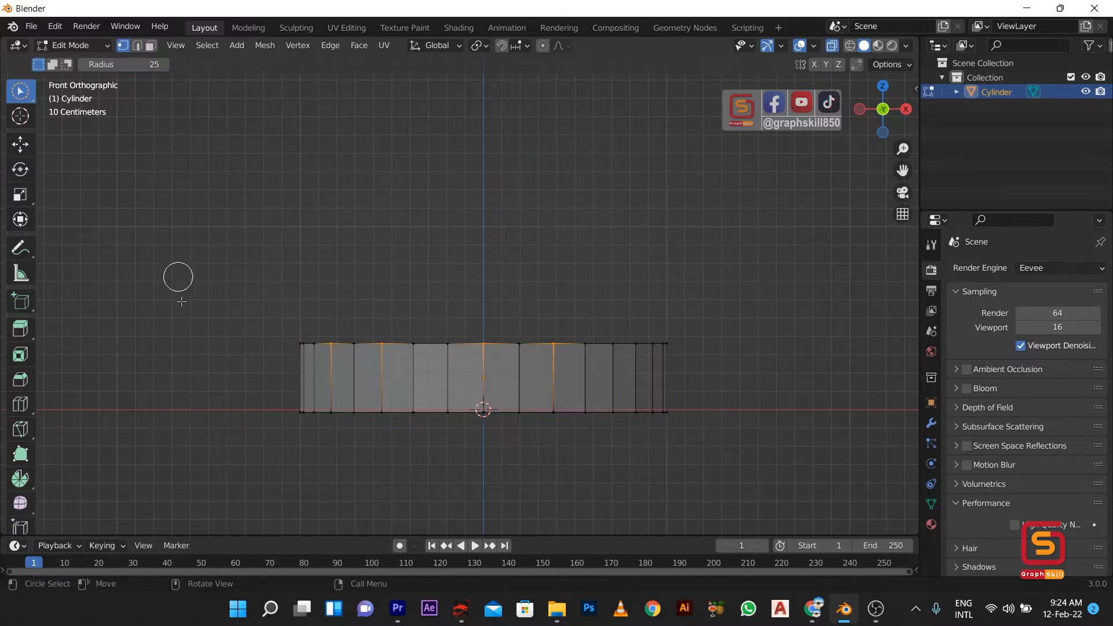
left_click_drag(256, 335, 728, 340)
middle_click_drag(728, 341, 549, 399)
scroll(550, 400, "down", 4)
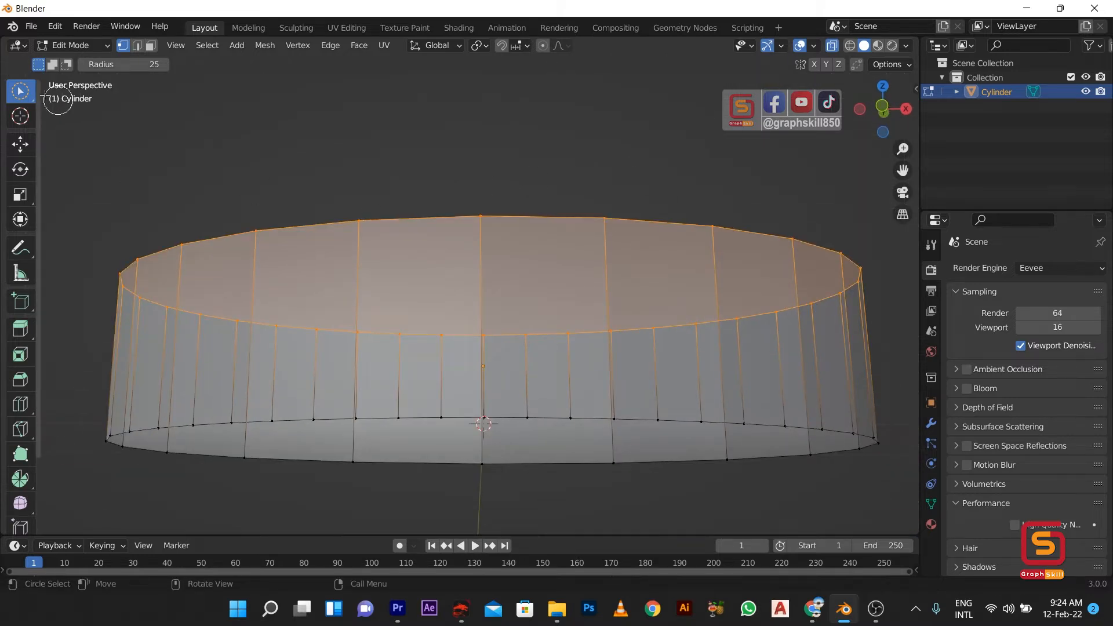
Step: Change the active selection tool to Select Box
left_click(30, 94)
left_click(33, 102)
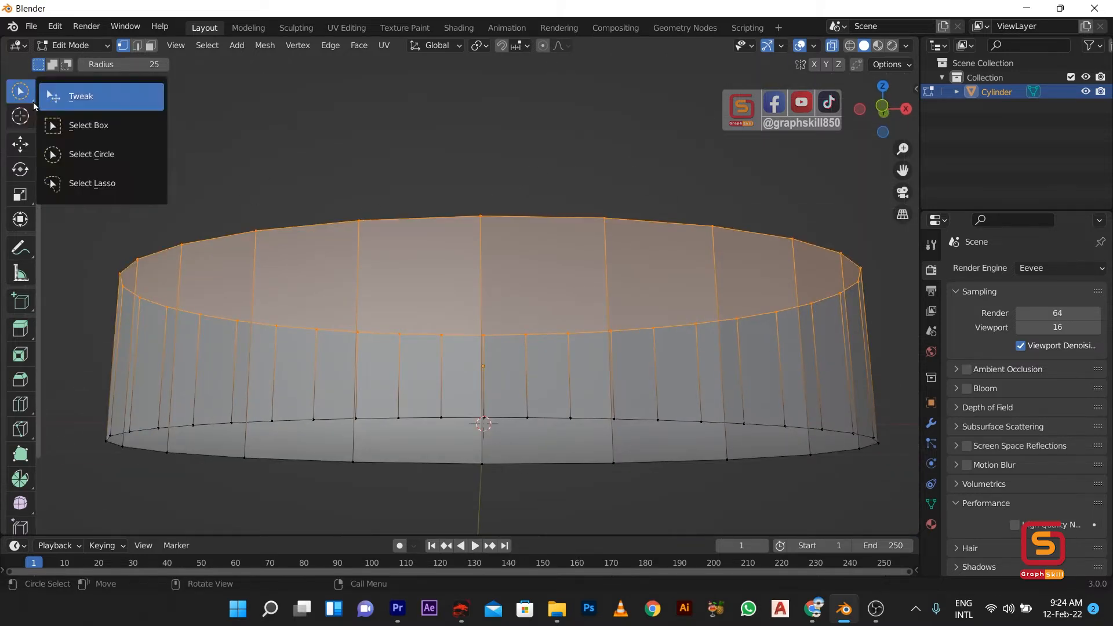
left_click(78, 123)
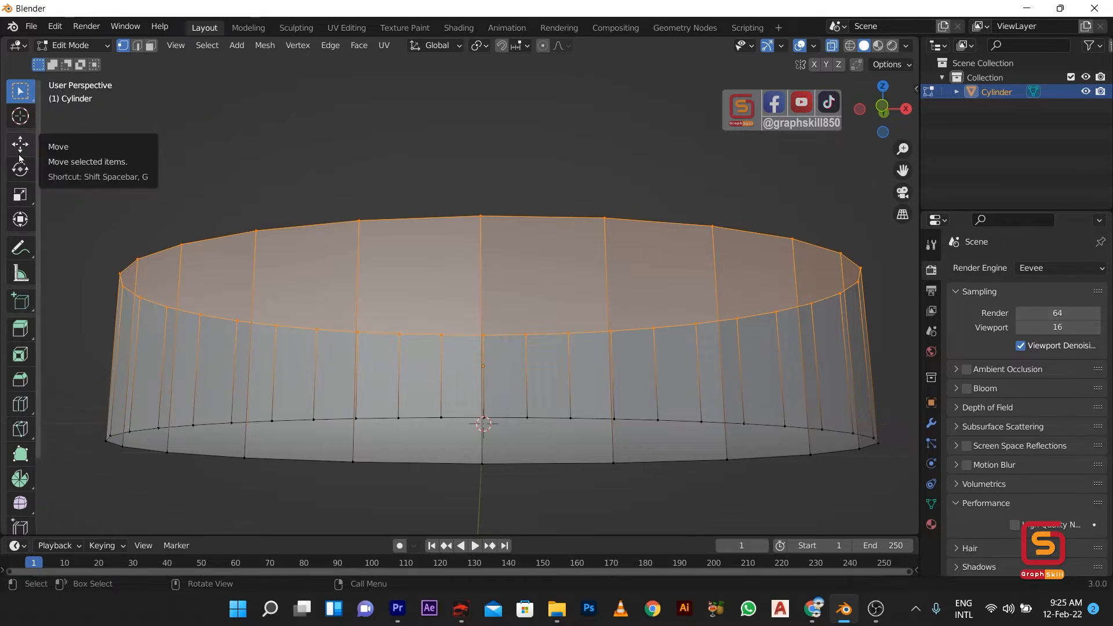
Step: In front view, extrude the upper ring slightly to form a thin band, and extrude it again about 6 m upward for the body
key("KP_1")
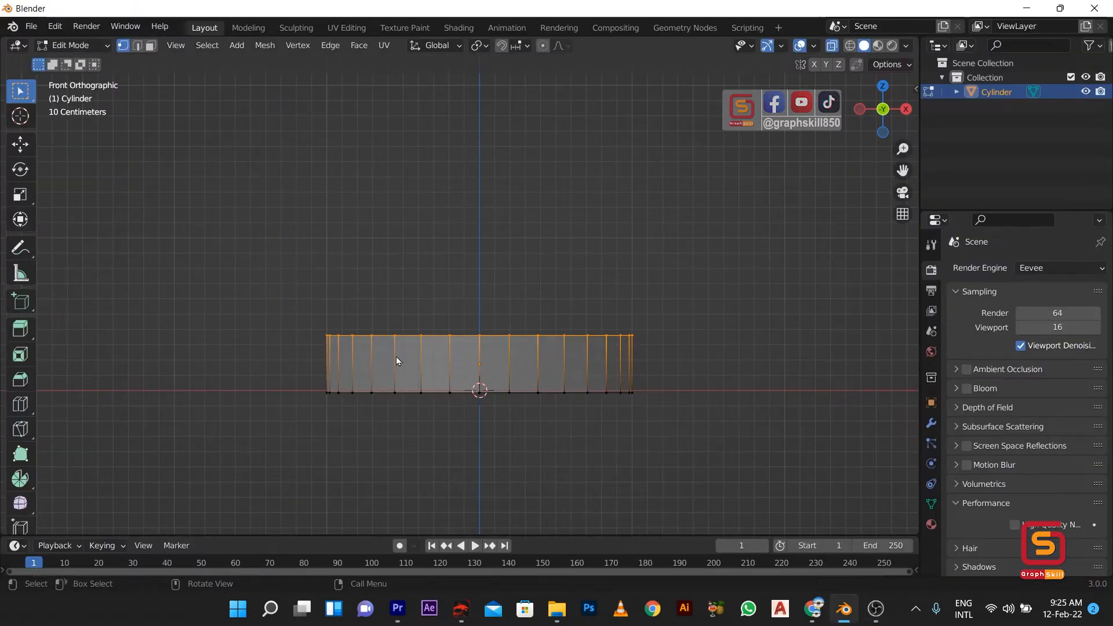
scroll(396, 360, "up", 1)
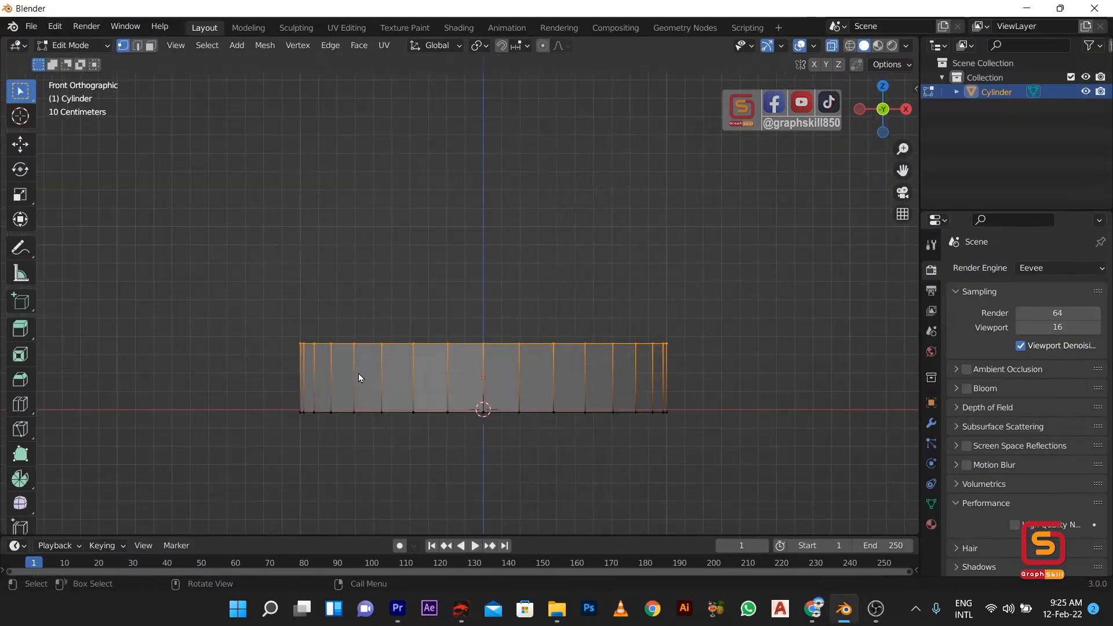
key("e")
left_click(295, 339)
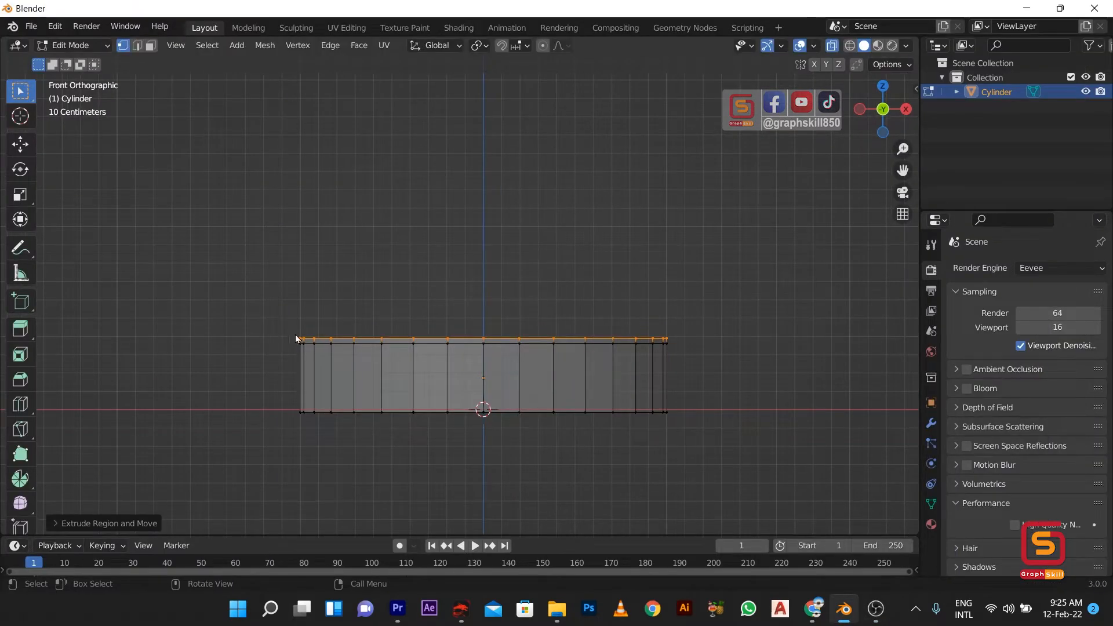
scroll(538, 448, "down", 10)
key("e")
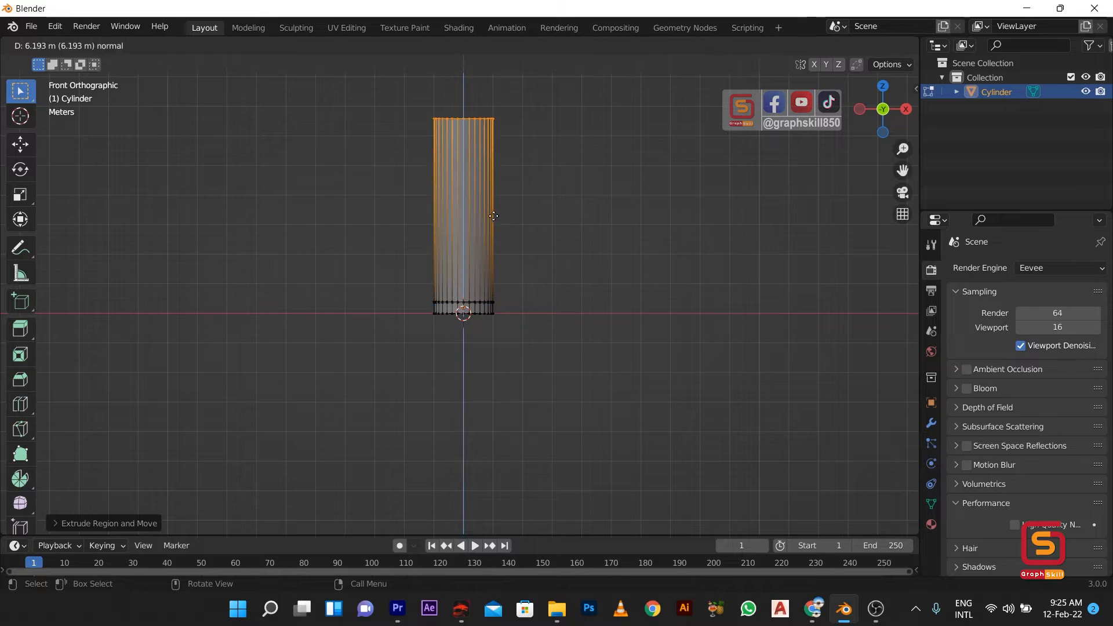
left_click(493, 231)
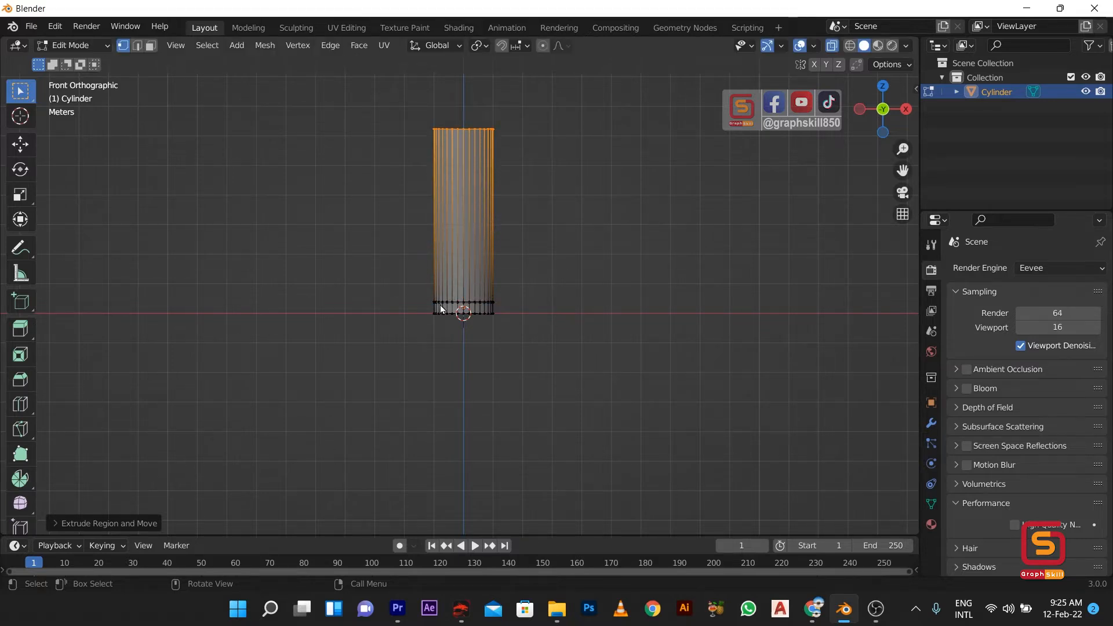
Step: Extrude the body's top ring upward by a thin band plus a further section about 0.7 m high
middle_click_drag(408, 240, 445, 353, "shift")
scroll(525, 253, "up", 3)
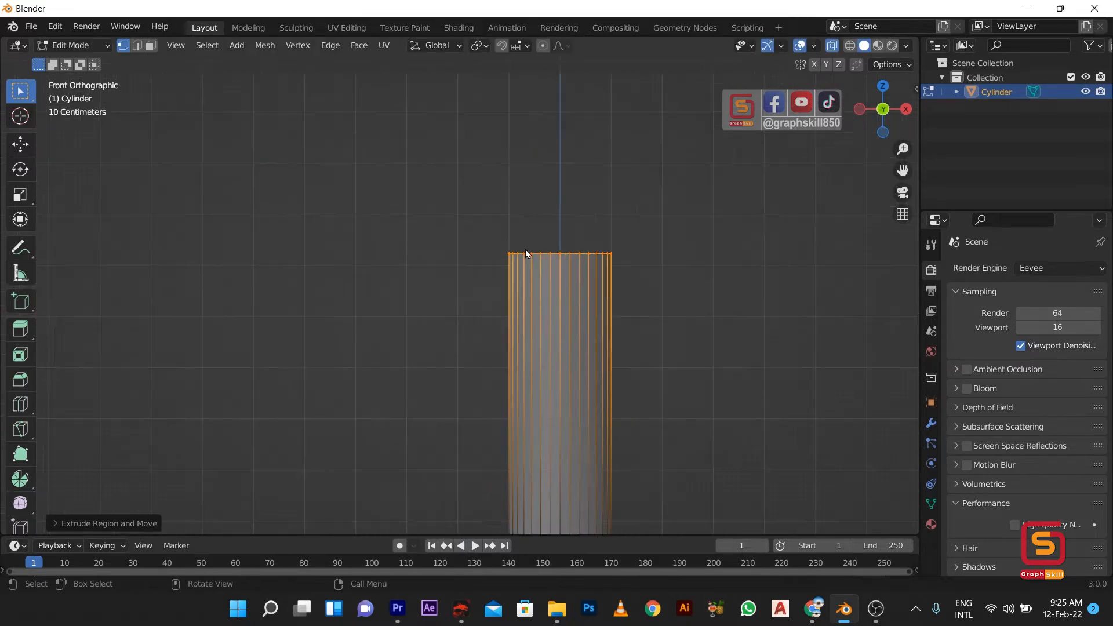
scroll(601, 254, "up", 2)
key("e")
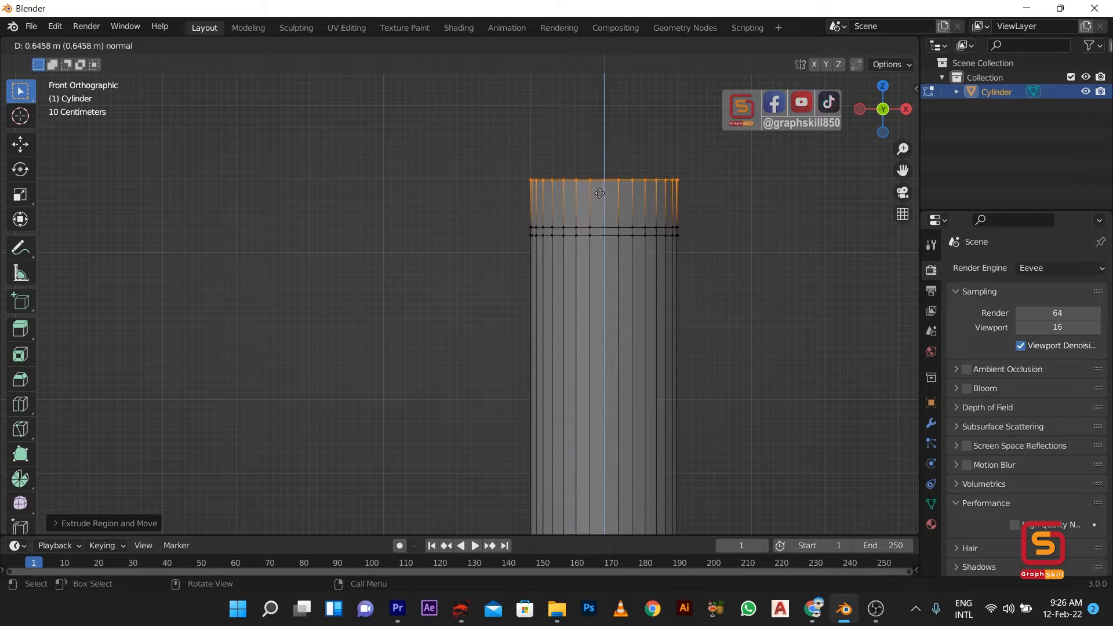
left_click(600, 189)
Step: Start the tapered shoulder with two extrusions of about 0.1 m, scaling the top ring slightly inward after each
middle_click_drag(600, 187, 470, 298, "shift")
scroll(470, 299, "up", 3)
key("e")
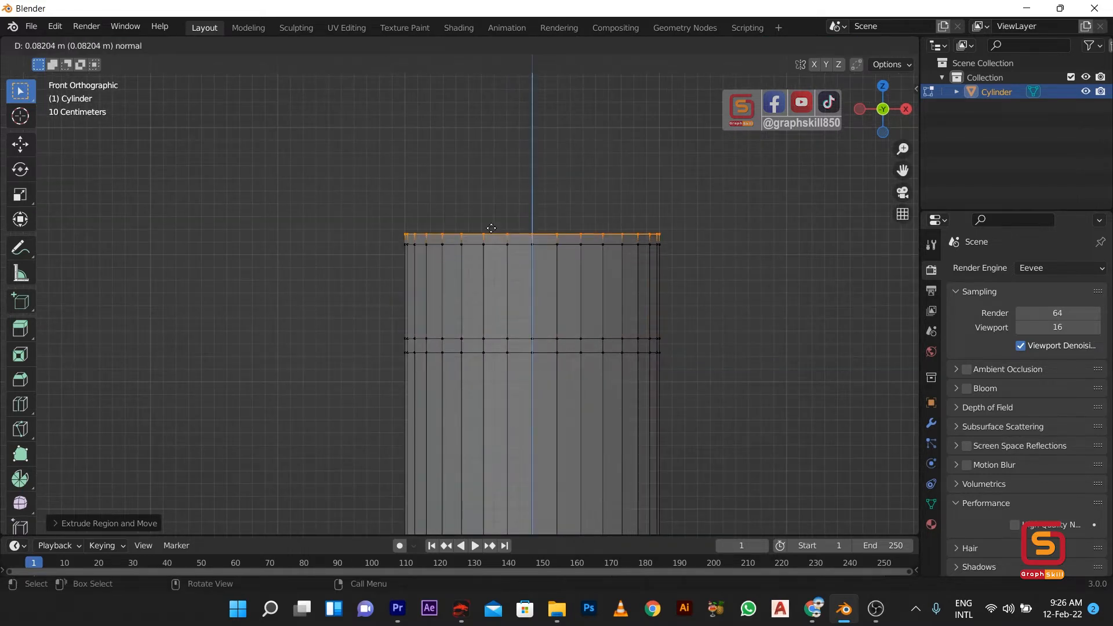
left_click(490, 226)
key("s")
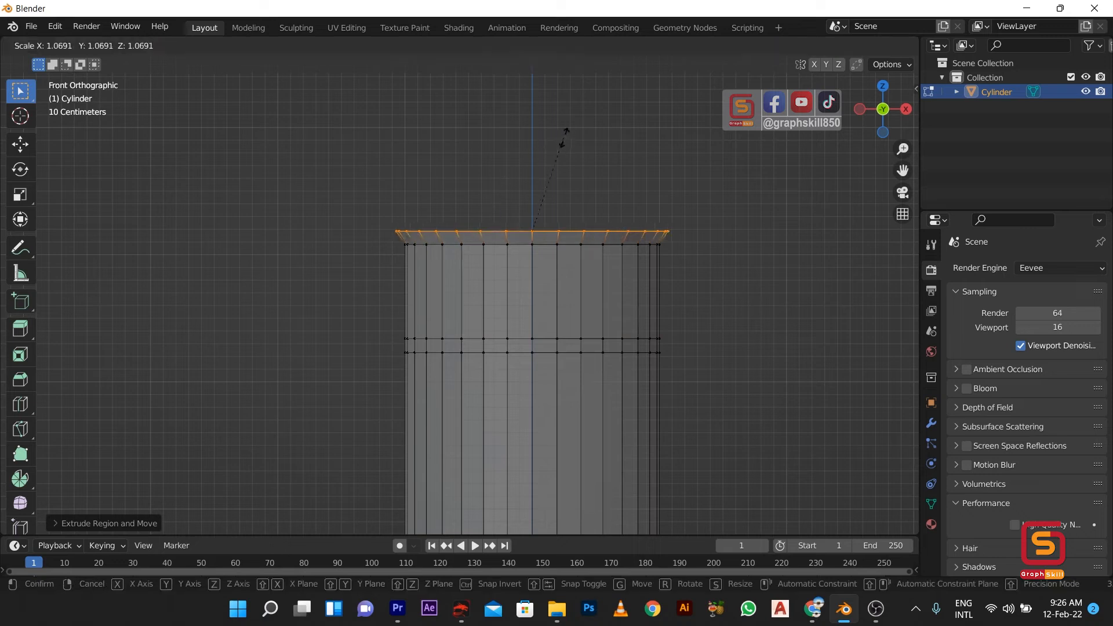
left_click(535, 143)
key("e")
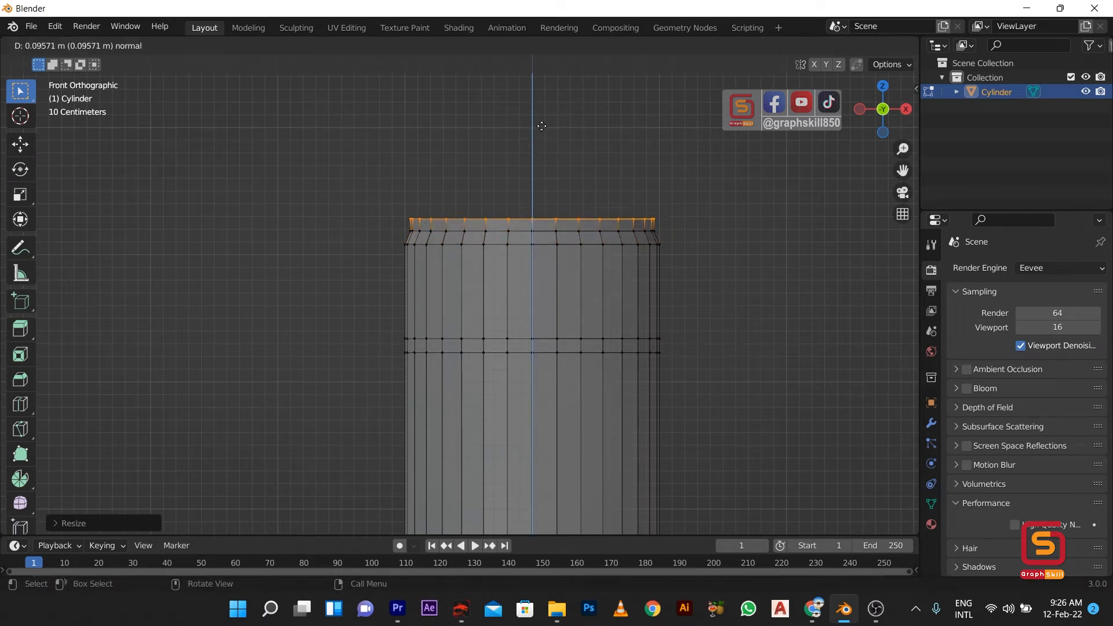
left_click(540, 129)
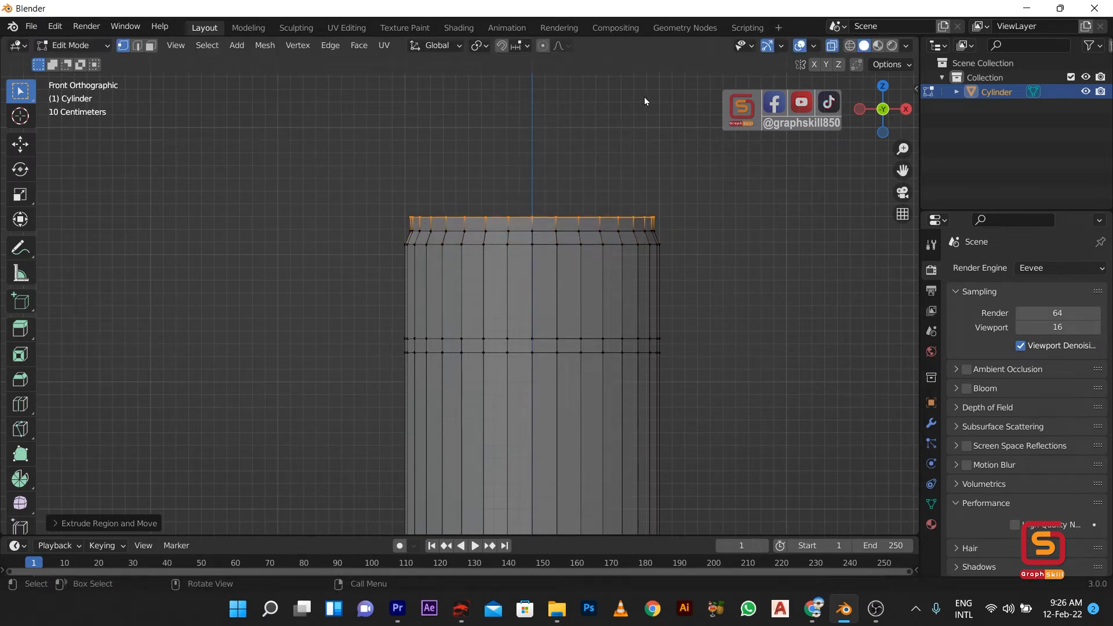
key("s")
left_click(618, 124)
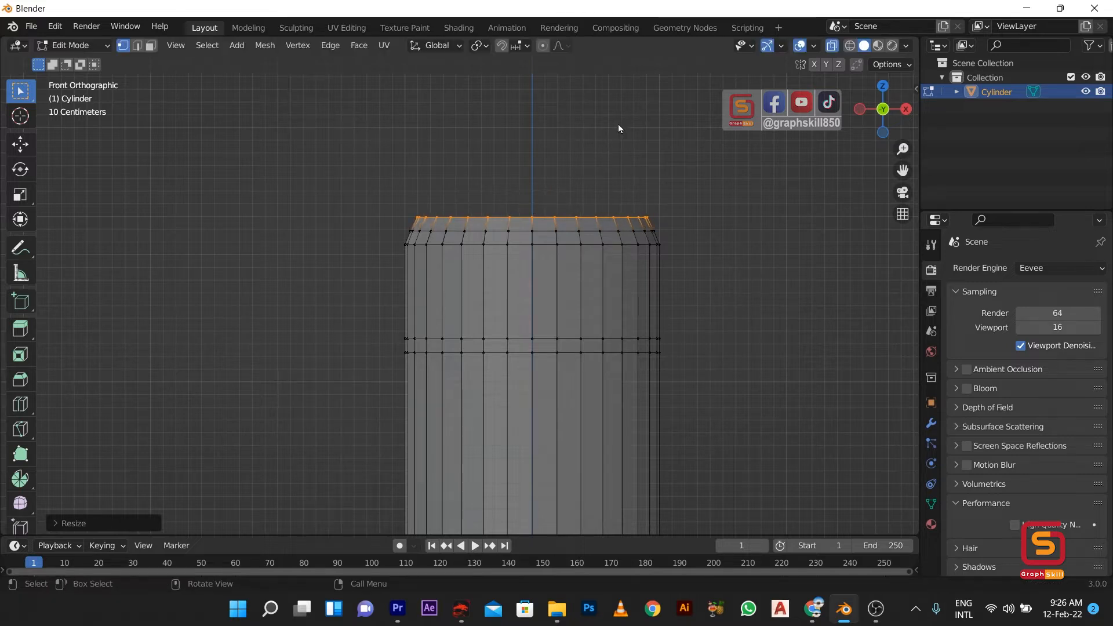
Step: Add two more shoulder rings, each extruded about 0.1 m, scaling them inward to about 0.93 and 0.91
key("e")
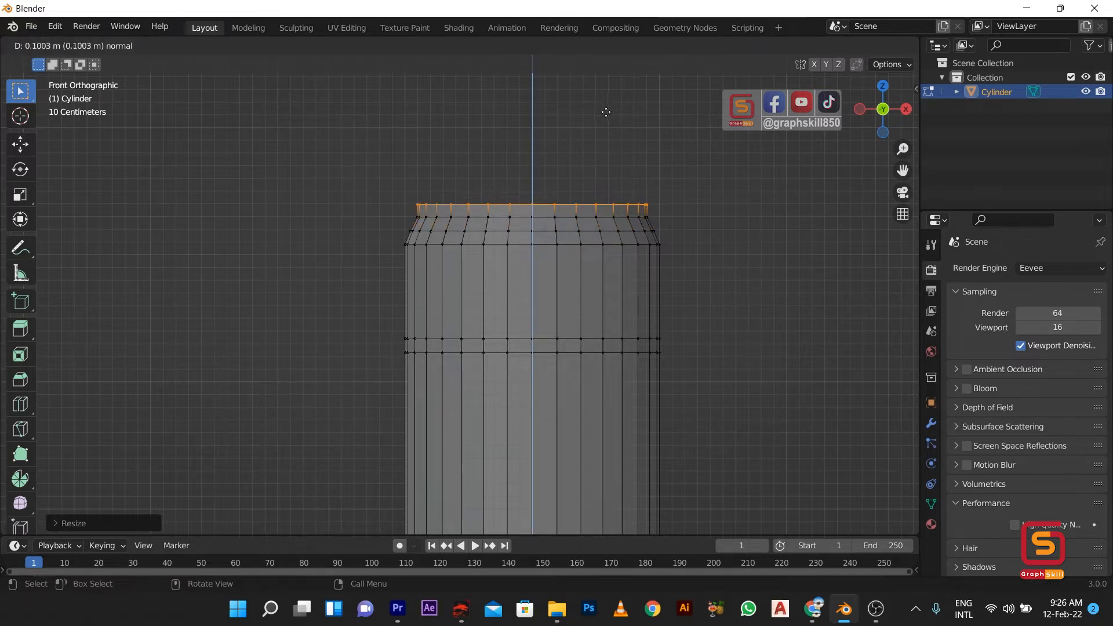
left_click(607, 113)
key("s")
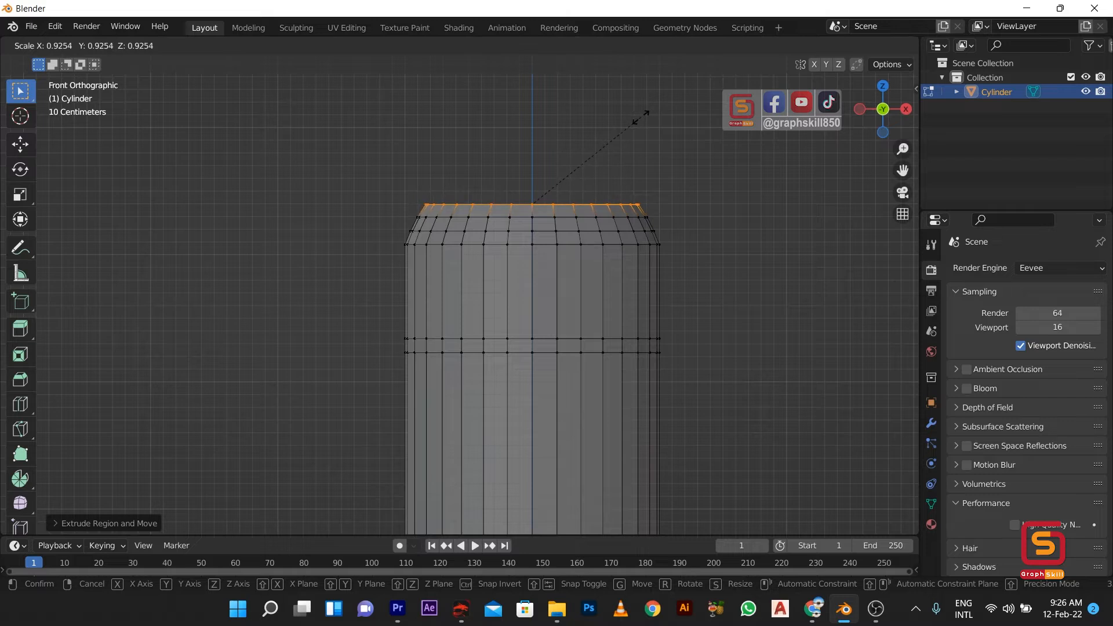
left_click(641, 122)
key("e")
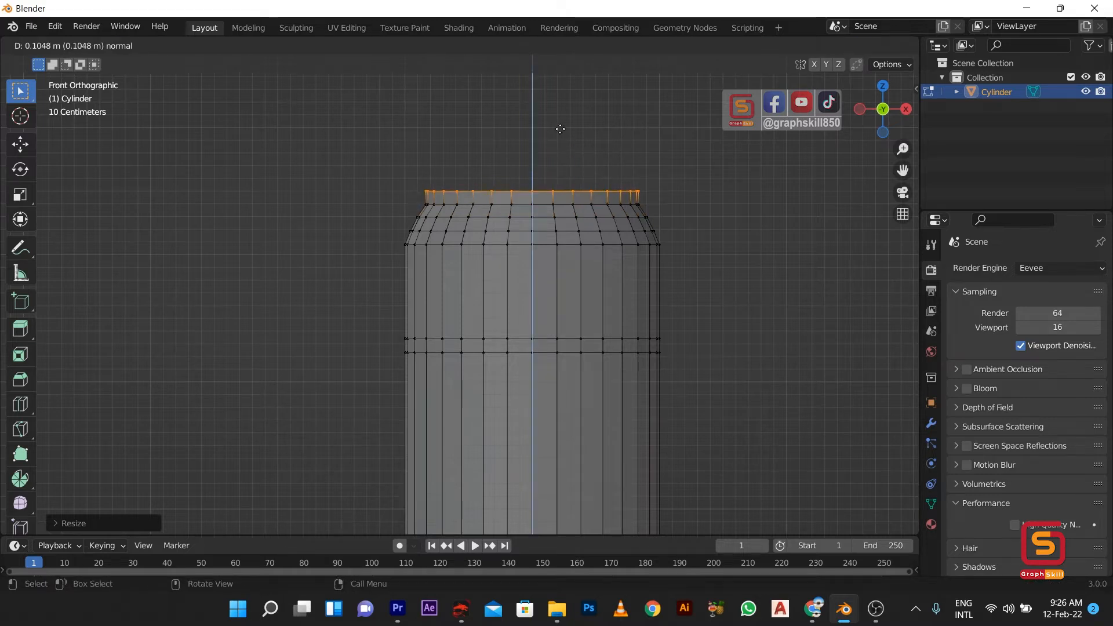
left_click(649, 125)
key("s")
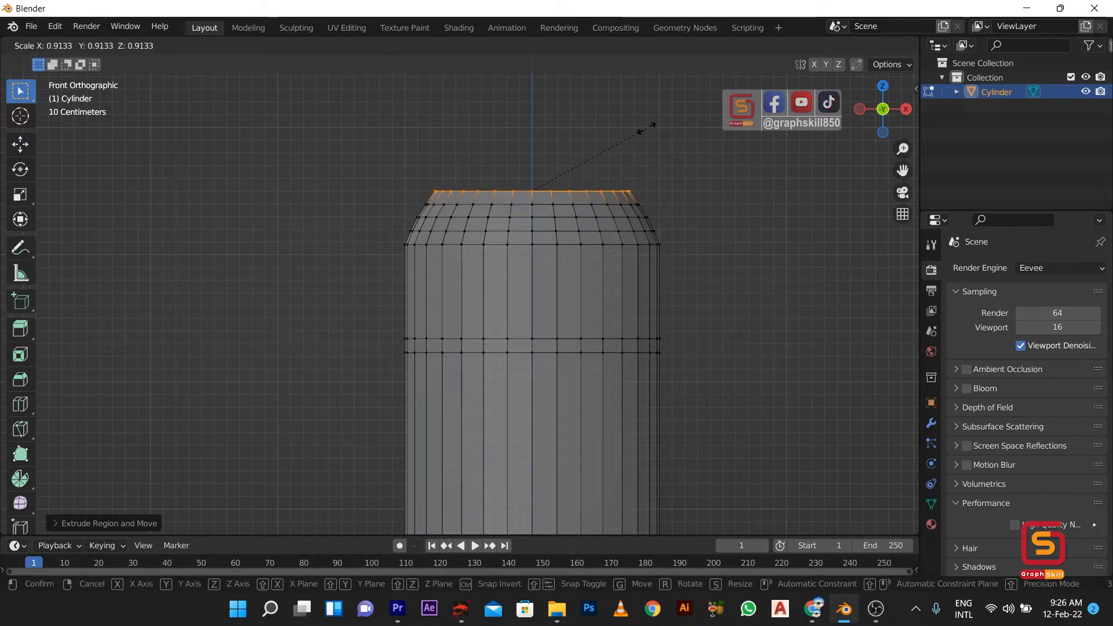
left_click(644, 128)
Step: Extrude the shoulder's top ring about 0.11 m and scale it inward to about 0.9
key("e")
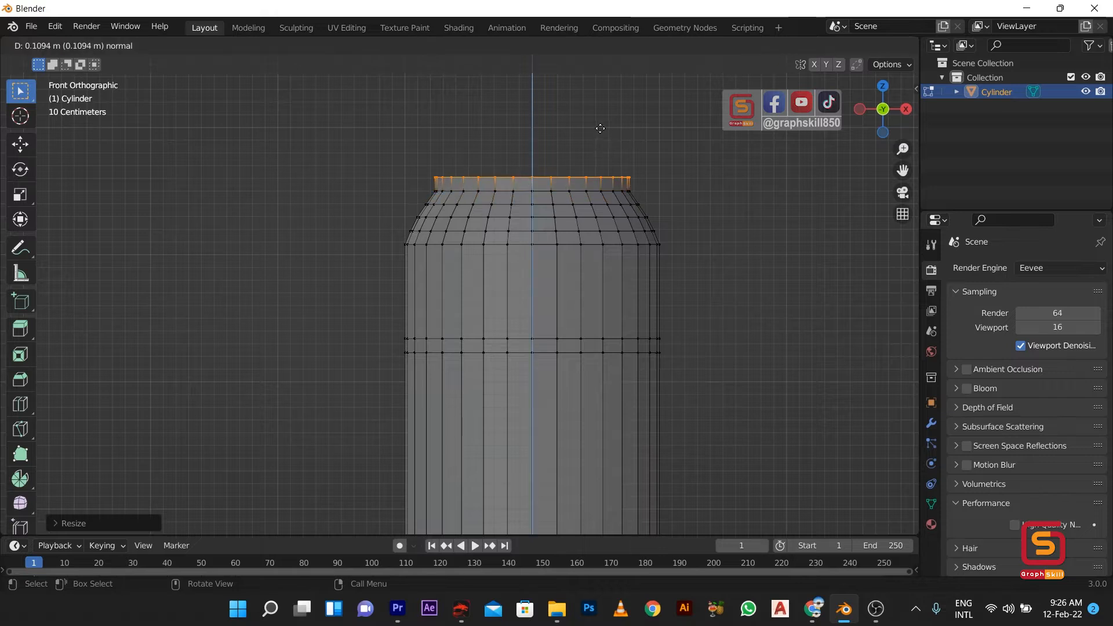
left_click(672, 117)
key("s")
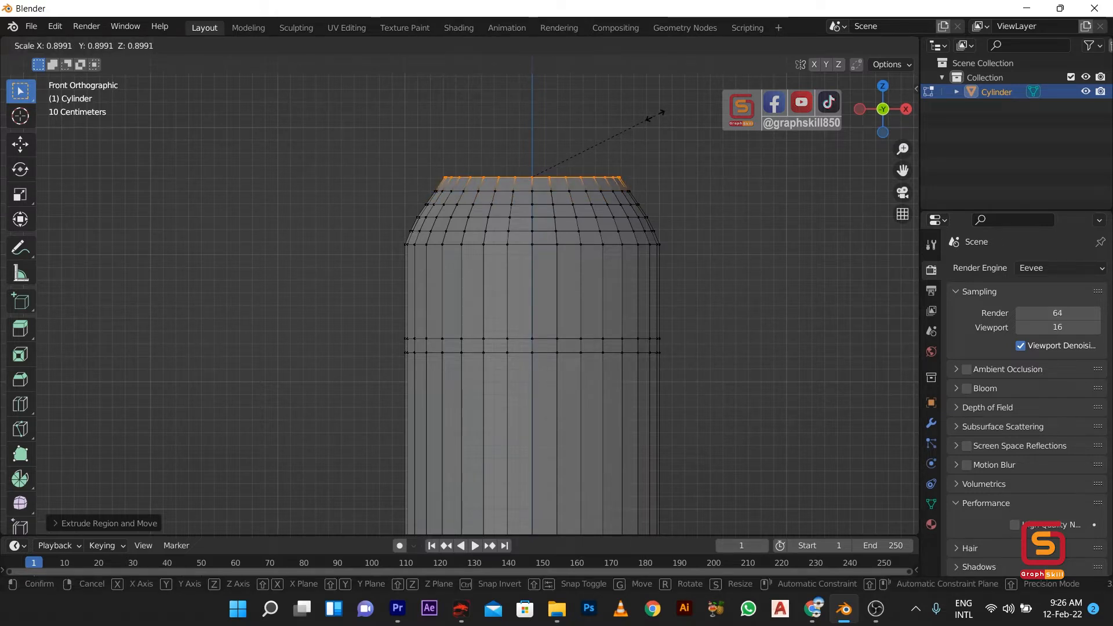
left_click(655, 116)
Step: Fine-tune the uniform scale of the shoulder's topmost ring
scroll(445, 173, "up", 4)
scroll(423, 235, "down", 2)
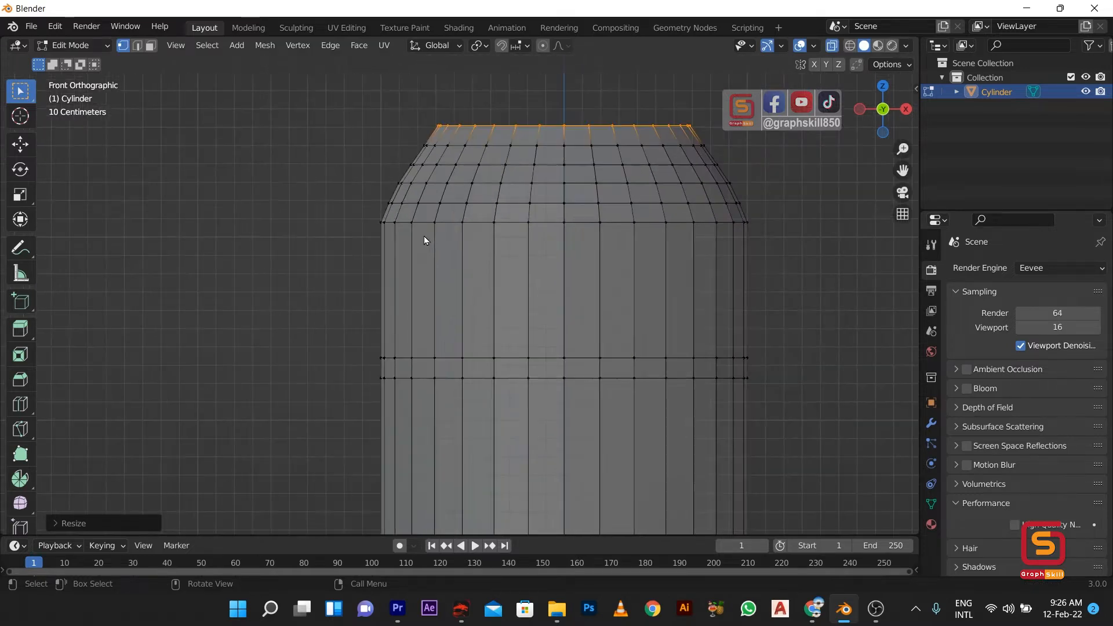
middle_click_drag(424, 238, 325, 402, "shift")
scroll(452, 291, "up", 3)
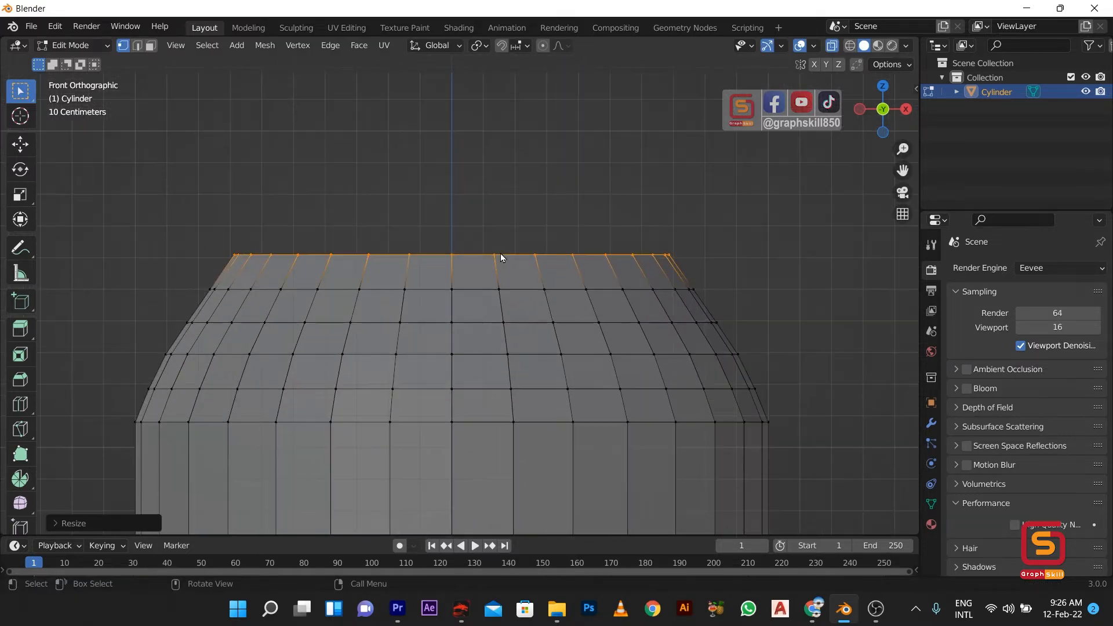
key("s")
left_click(755, 146)
scroll(700, 148, "down", 7)
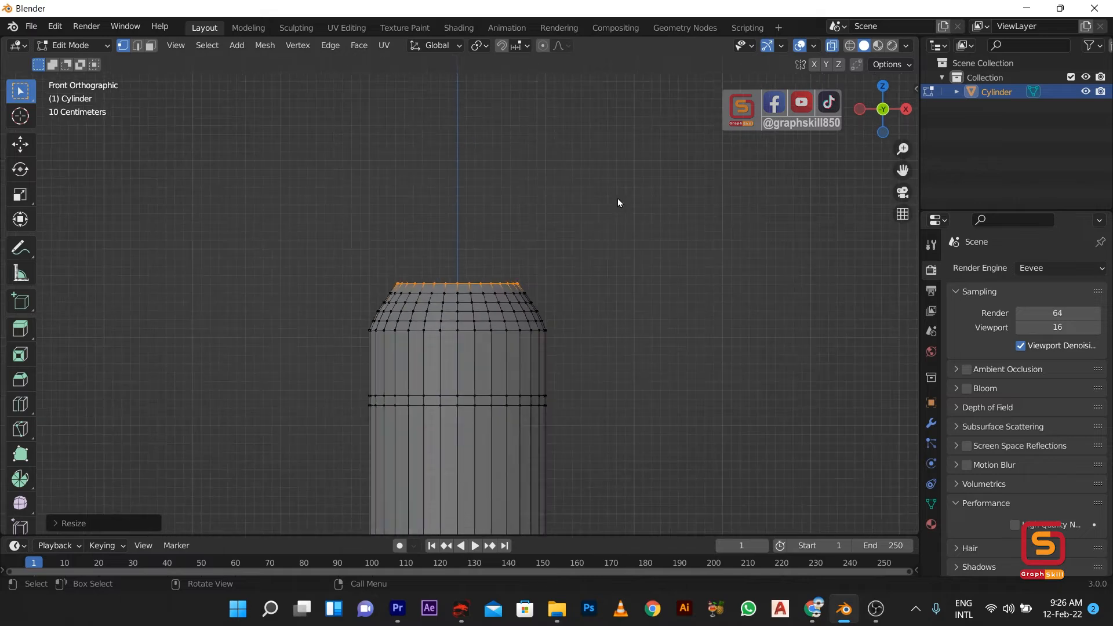
scroll(607, 198, "down", 3)
Step: Check the tapered shape in Object Mode, and return to Edit Mode with edge selection for the top opening
key("Tab")
scroll(586, 196, "down", 1)
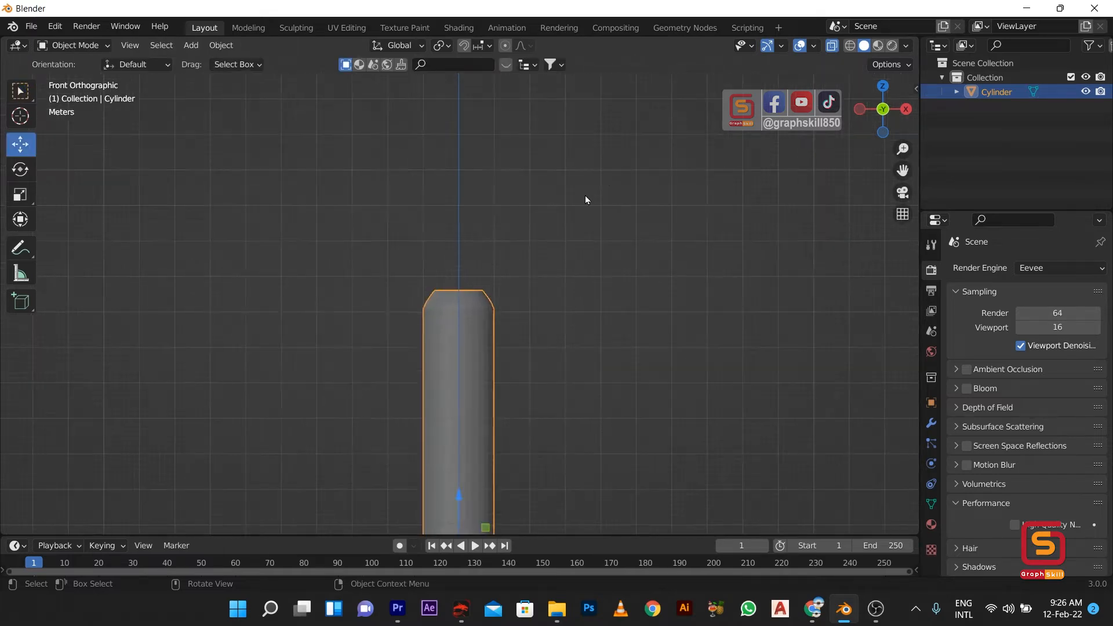
middle_click_drag(585, 196, 412, 348)
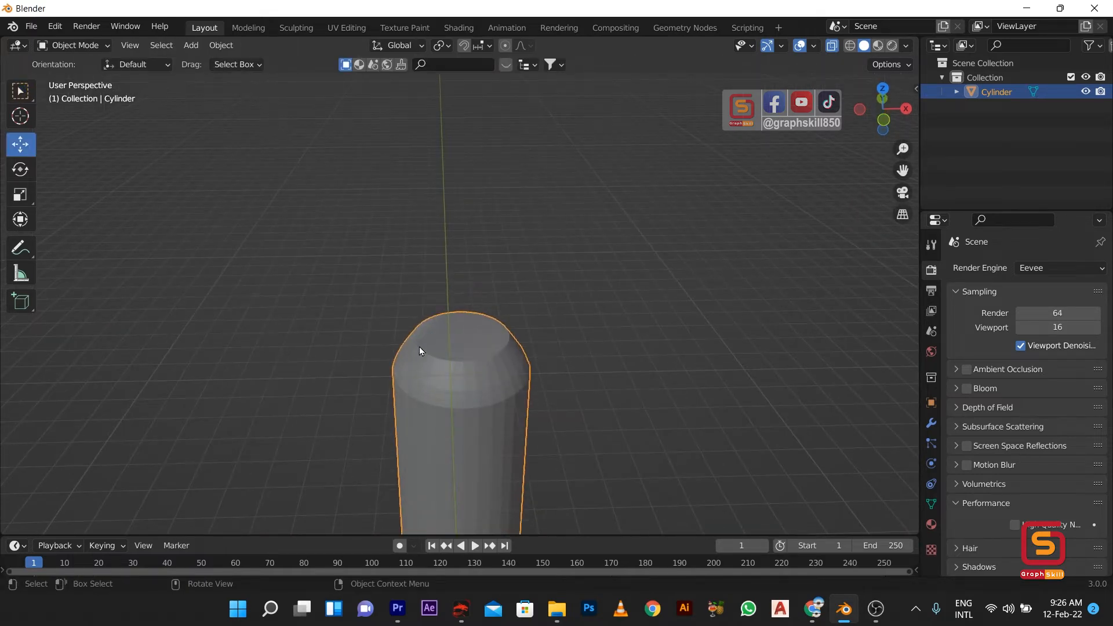
scroll(421, 349, "up", 2)
key("Tab")
scroll(405, 390, "up", 1)
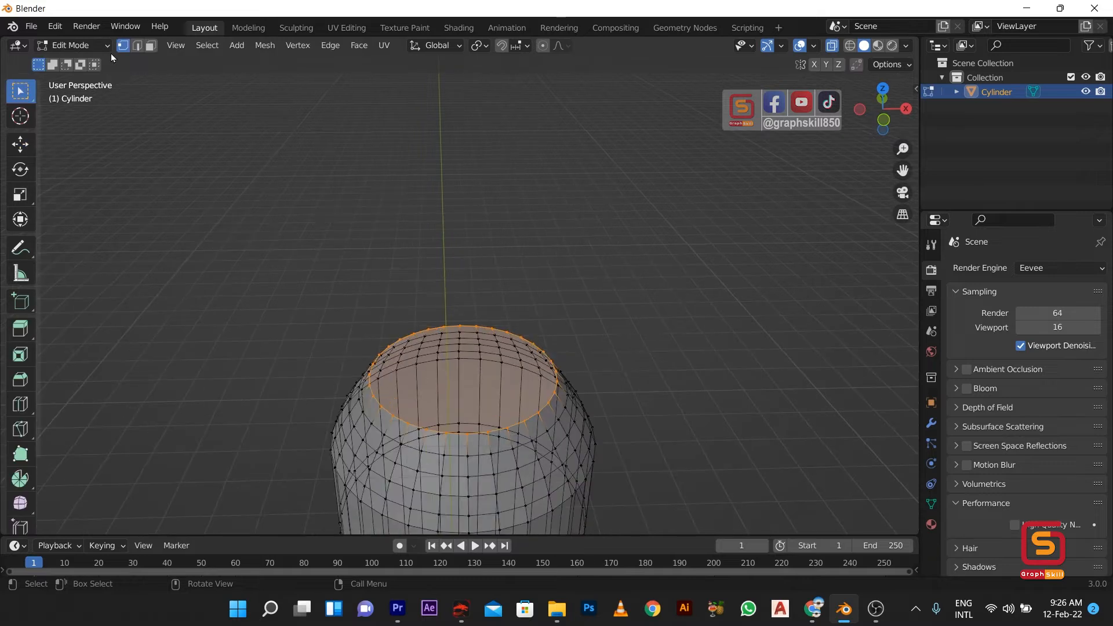
left_click(137, 45)
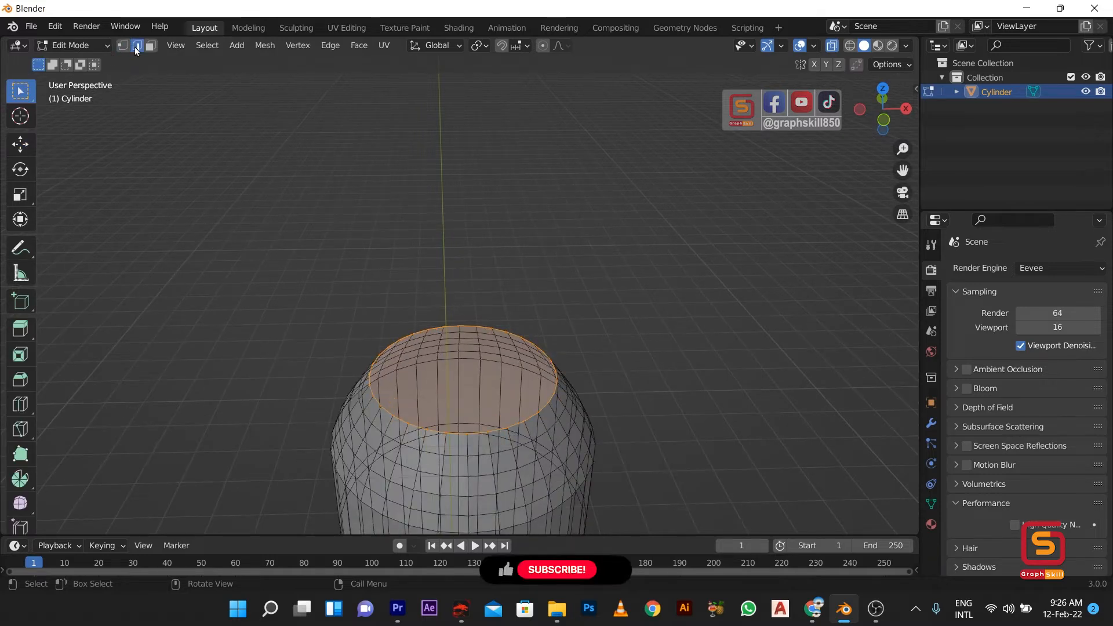
Step: Turn off X-ray and bevel the edge ring of the top opening with 8 segments to round off the top
left_click(834, 46)
key("ctrl+b")
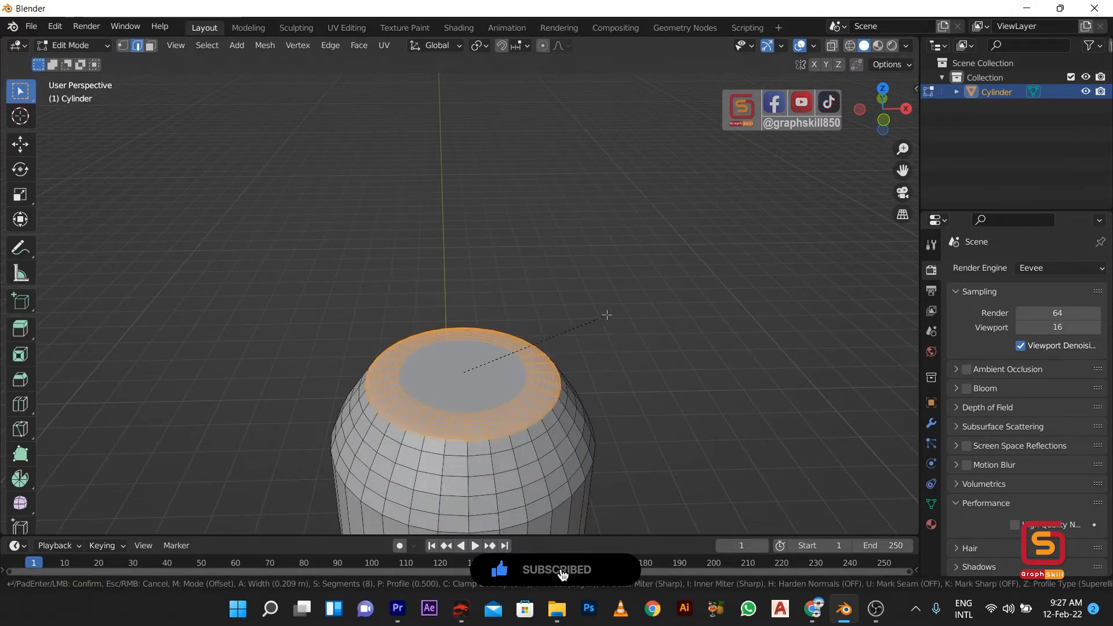
scroll(637, 244, "up", 7)
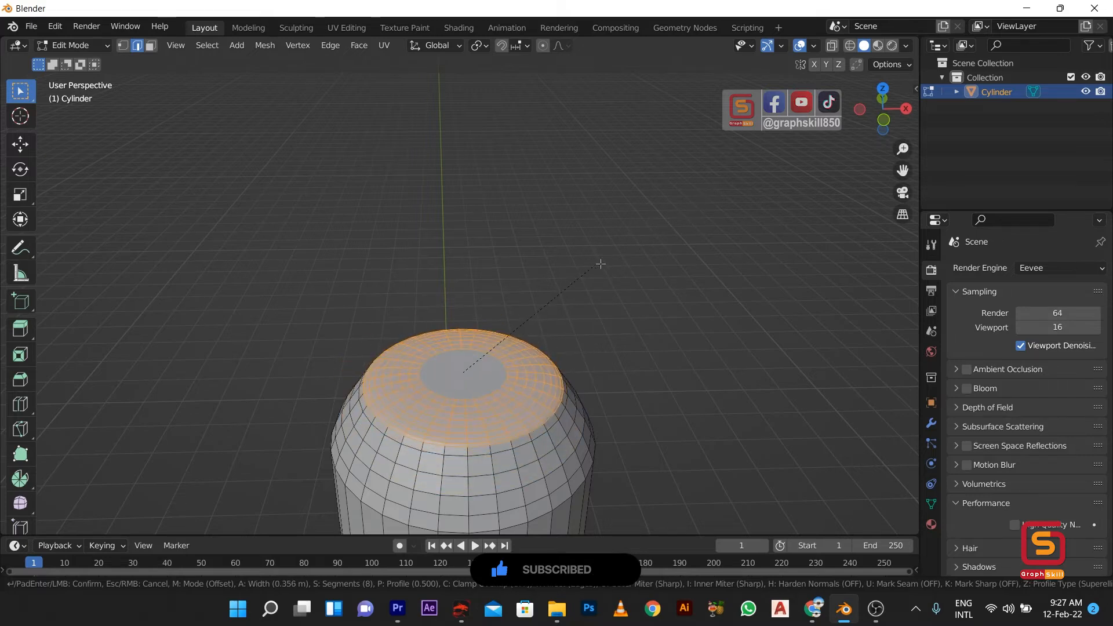
left_click(612, 257)
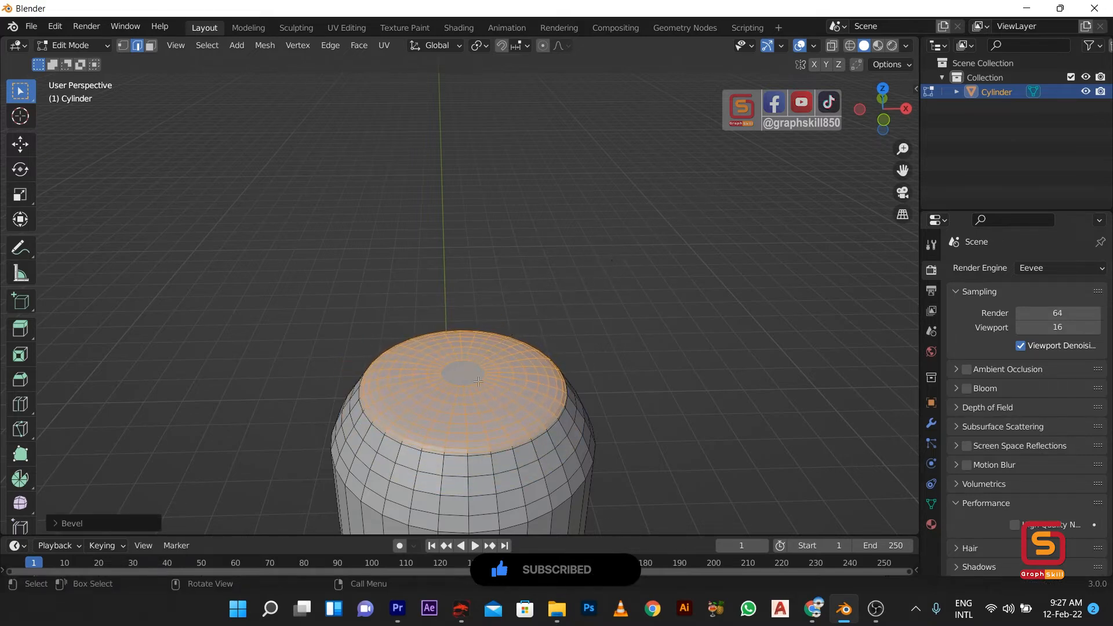
Step: Check the bevelled top of the body in Object Mode
scroll(666, 200, "down", 4)
key("Tab")
scroll(467, 373, "up", 1)
scroll(565, 241, "down", 4)
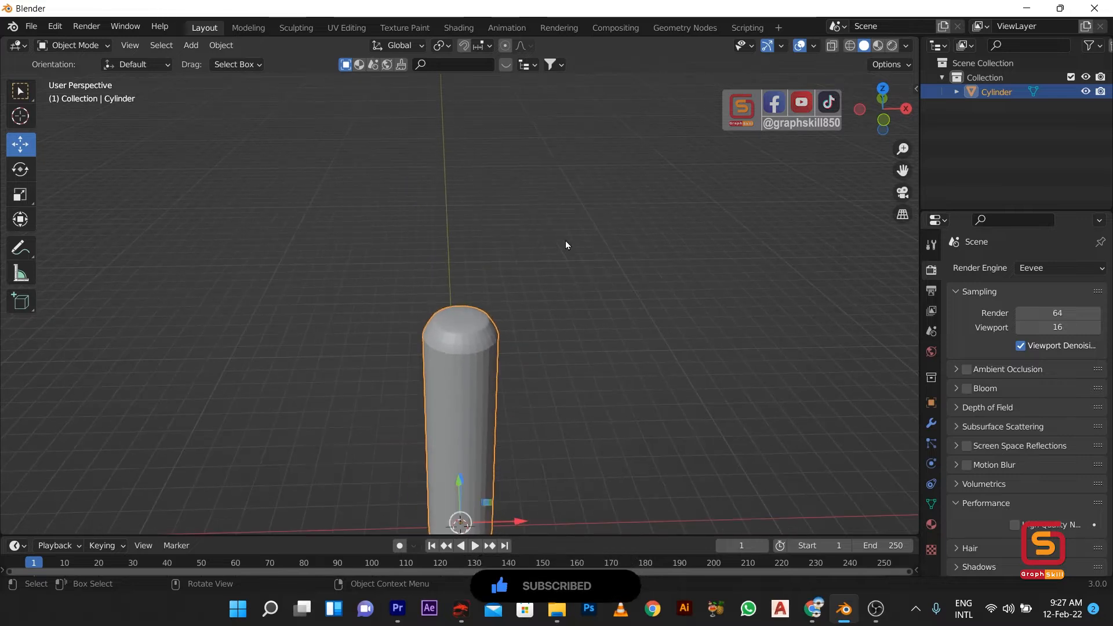
middle_click_drag(451, 336, 474, 276)
Step: Select the narrow face loop around the upper body in Edit Mode with face selection
key("Tab")
scroll(470, 384, "up", 3)
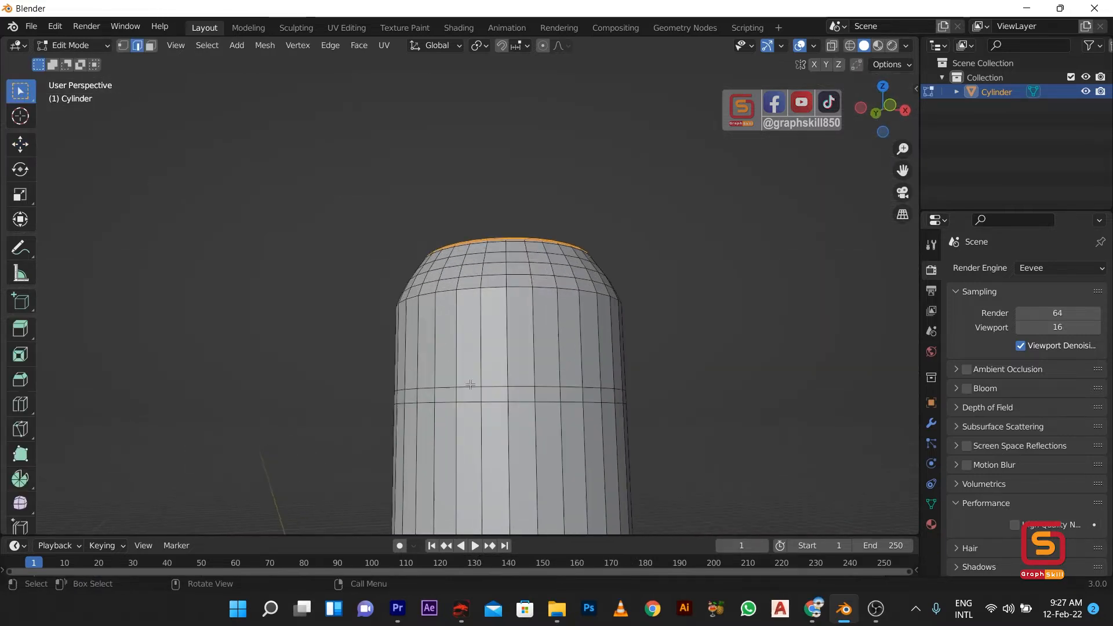
key("3")
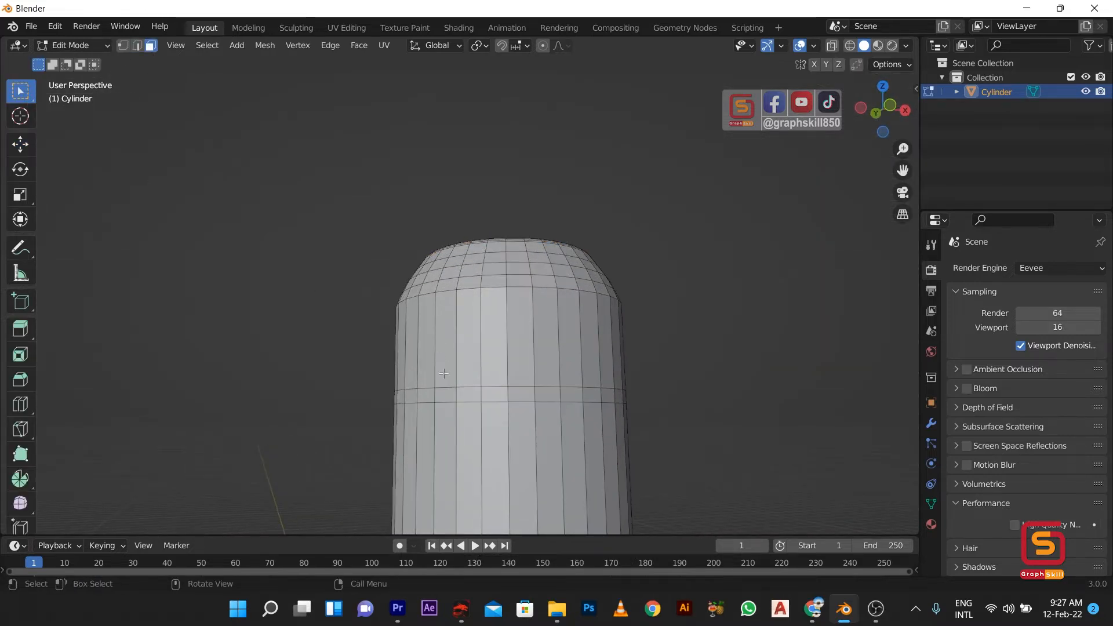
left_click(487, 389, "alt")
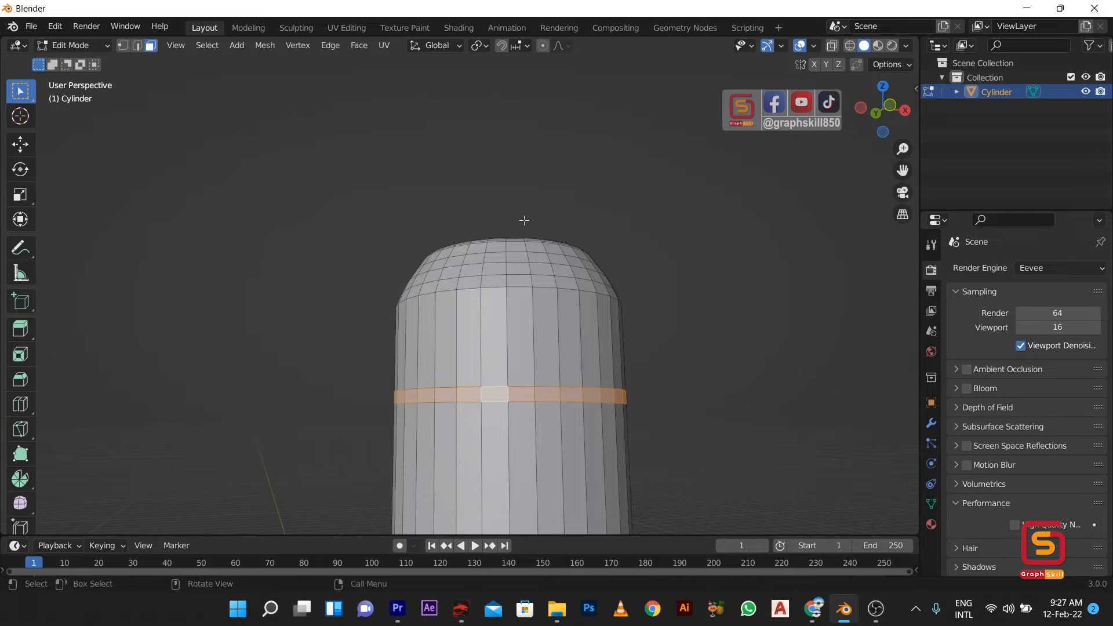
Step: Display the whole body in wireframe from the front in Object Mode
scroll(400, 272, "down", 4)
key("Tab")
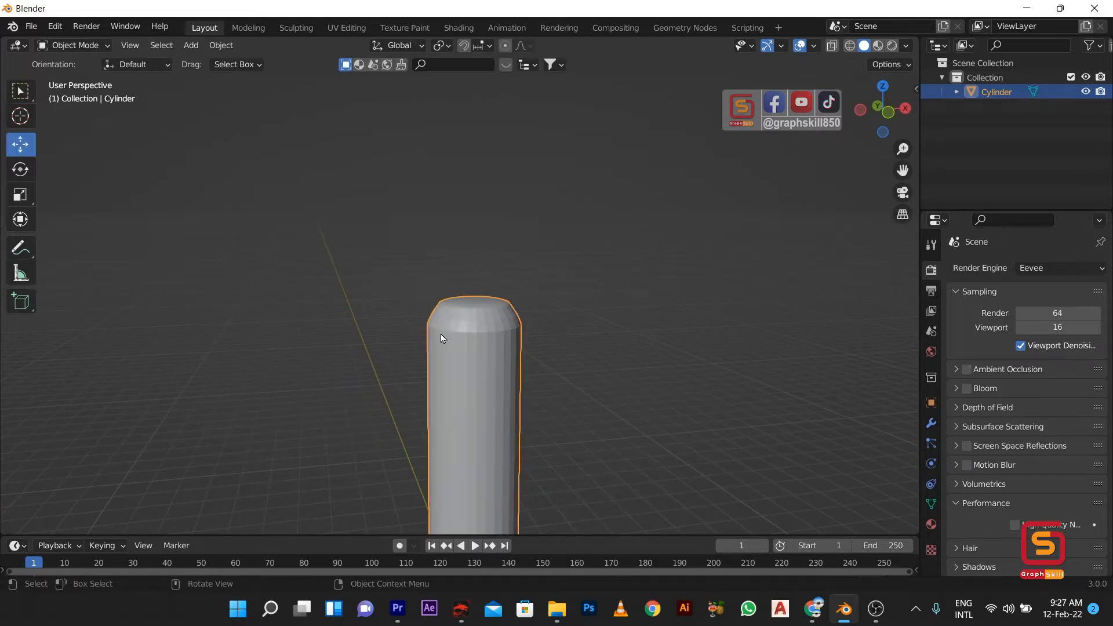
left_click(849, 46)
key("KP_1")
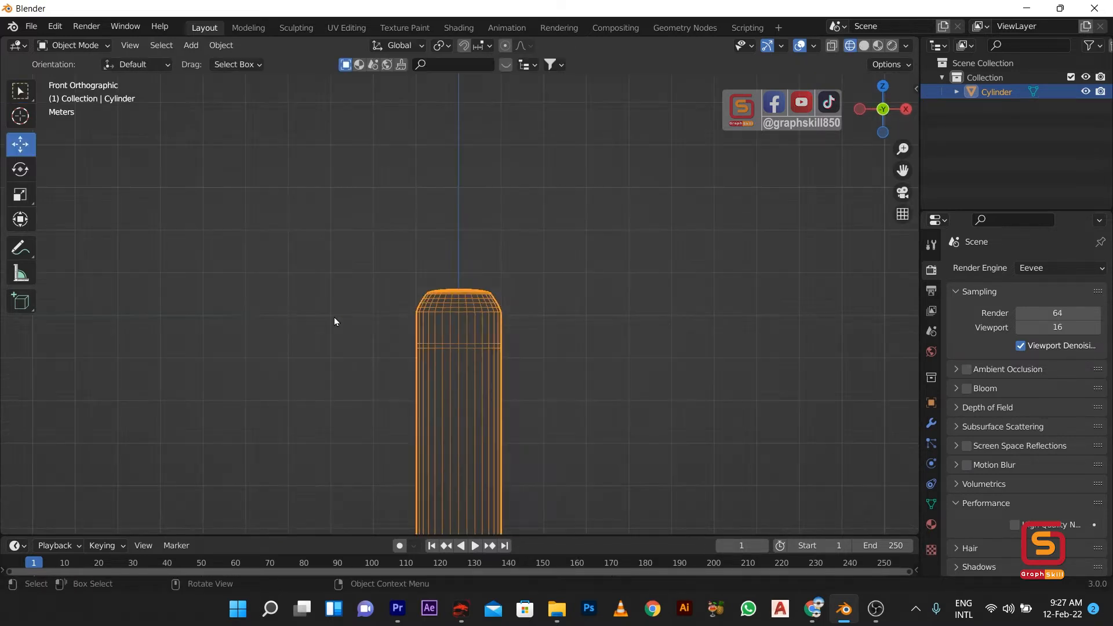
scroll(571, 354, "up", 3)
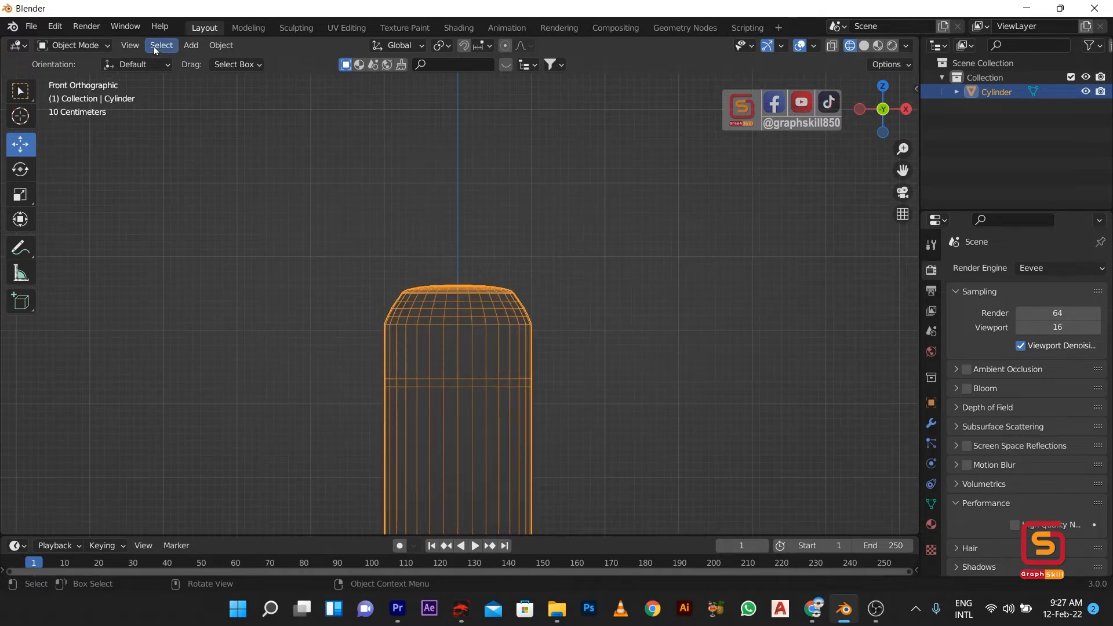
Step: Reselect the complete narrow face loop running horizontally around the upper body in Edit Mode
key("Tab")
left_click_drag(345, 355, 610, 417)
middle_click_drag(576, 403, 445, 397)
left_click(445, 398, "alt")
middle_click_drag(589, 340, 658, 333)
key("KP_1")
scroll(546, 254, "up", 2)
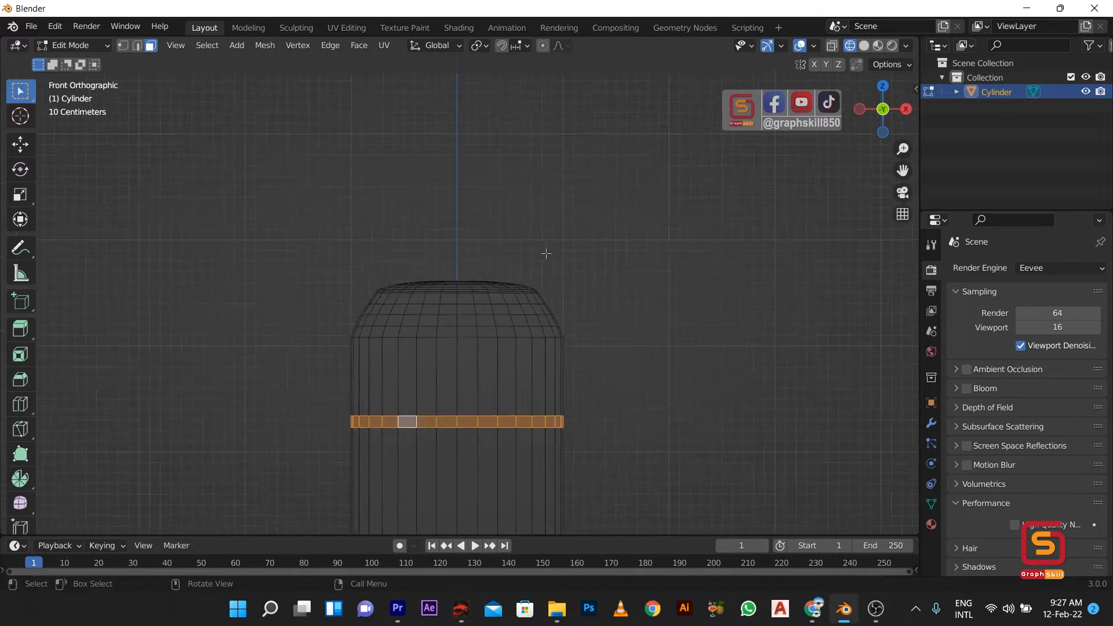
middle_click_drag(546, 253, 417, 420)
left_click(413, 422)
left_click(427, 422, "alt")
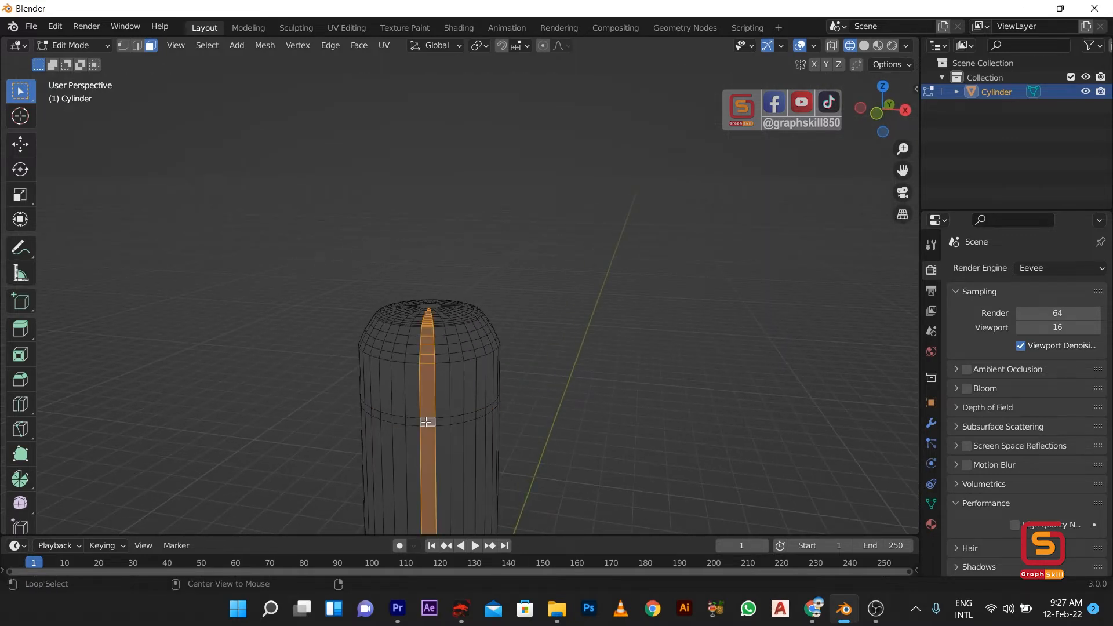
left_click(426, 422)
left_click(425, 422, "alt")
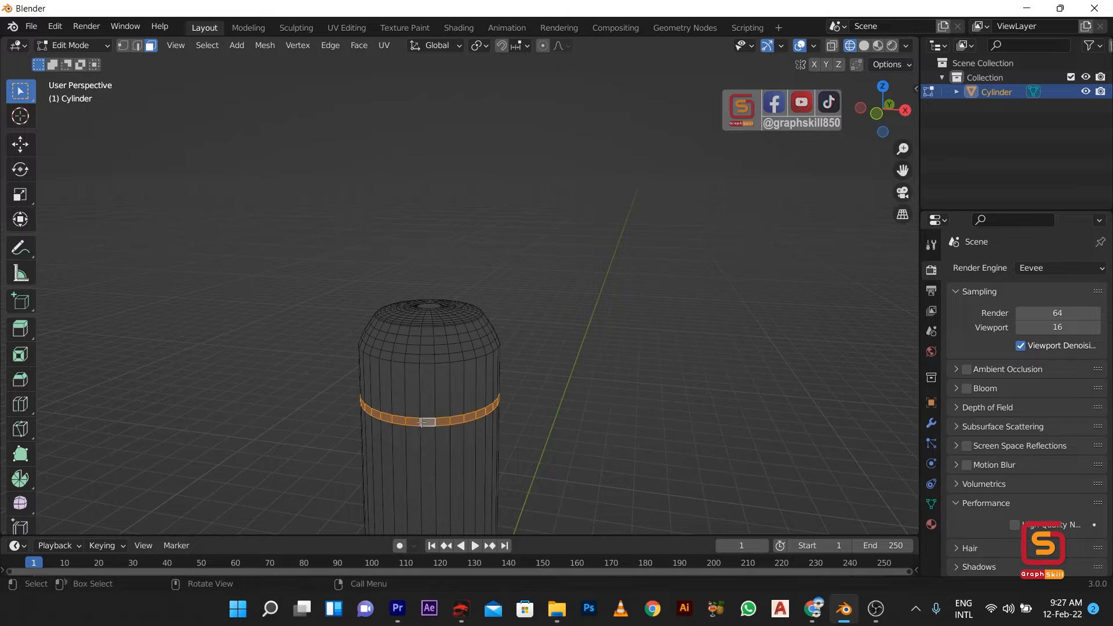
Step: Move the selected face loop straight down along Z, farther below the shoulder, in front view
key("KP_1")
left_click(22, 146)
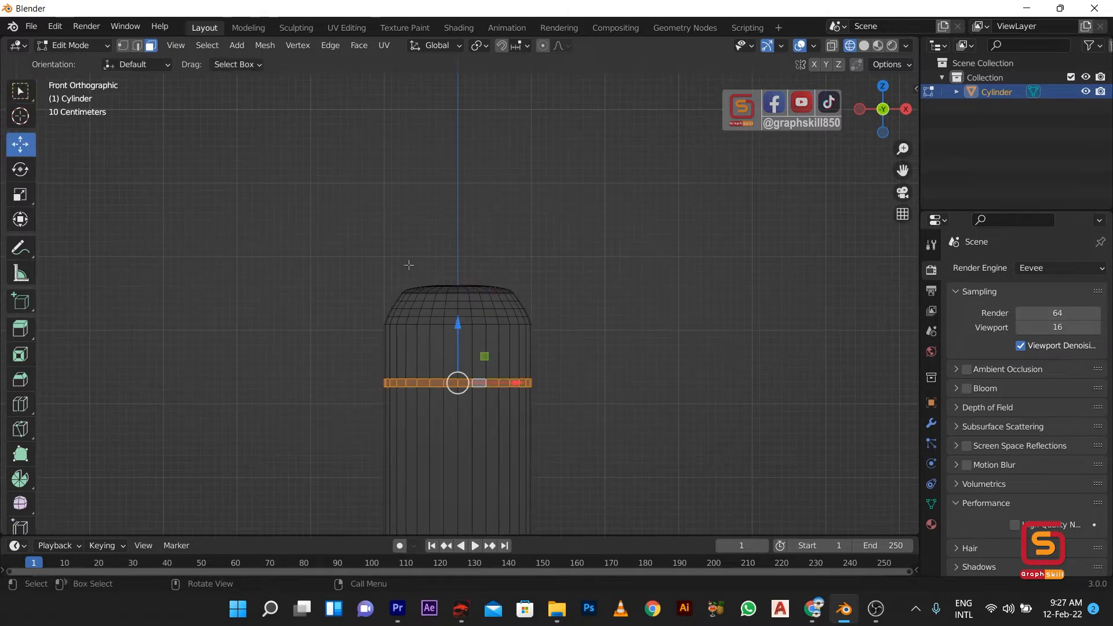
left_click_drag(457, 334, 457, 390)
scroll(461, 360, "down", 4)
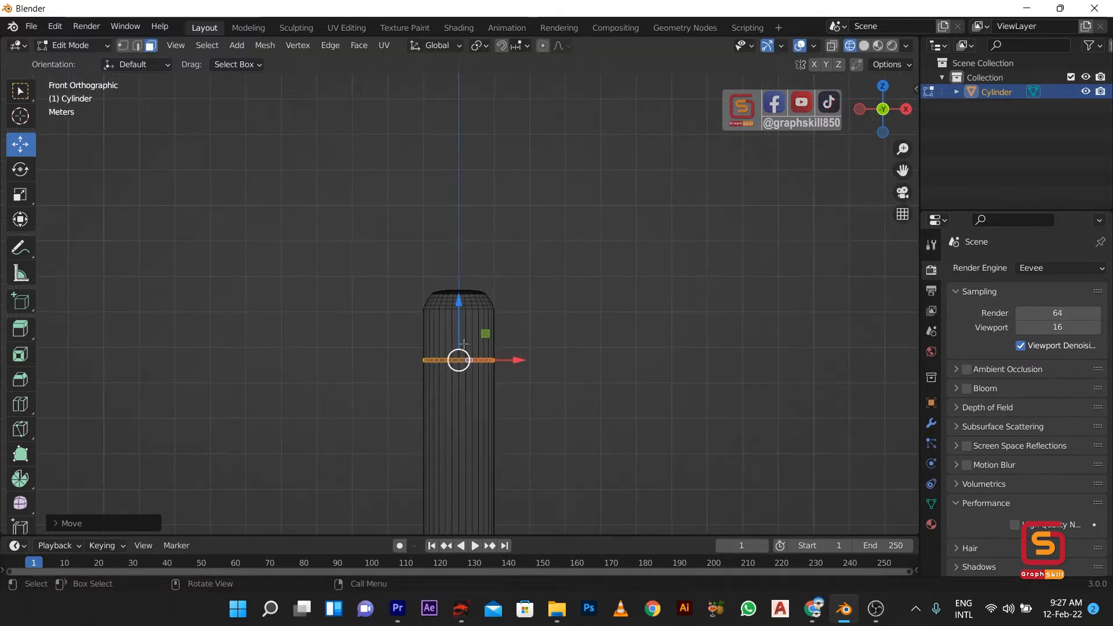
scroll(458, 313, "up", 3)
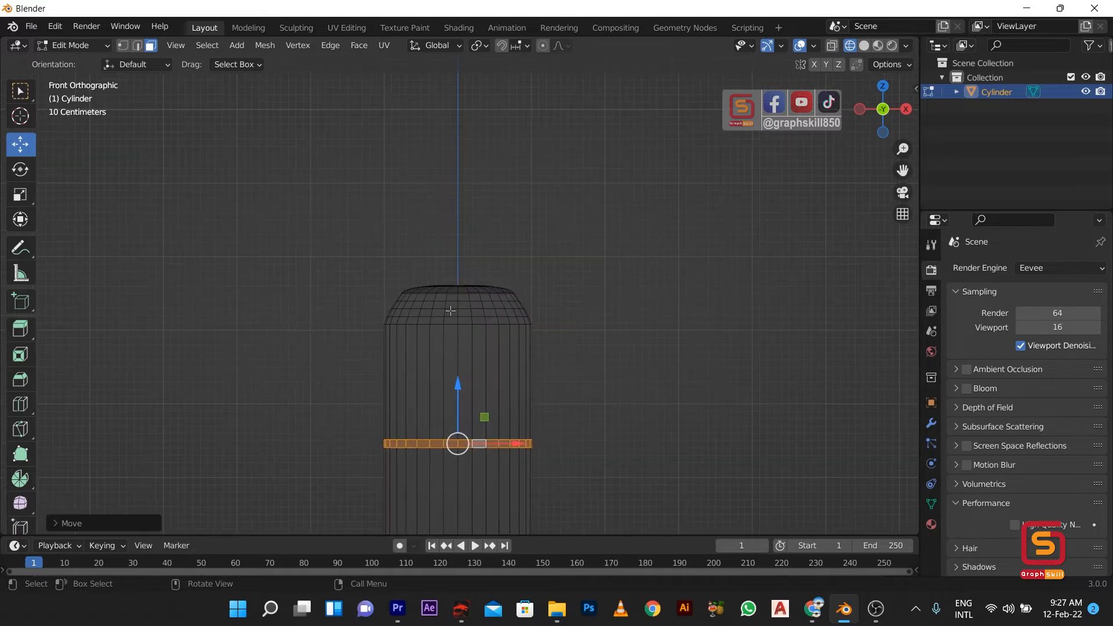
scroll(478, 383, "down", 2)
Step: Return to solid shading and extrude the selected face loop along its normals
mouse_move(478, 384)
middle_mouse_down()
mouse_move(526, 383)
mouse_move(611, 264)
middle_mouse_up()
key("shift+z")
scroll(594, 261, "up", 3)
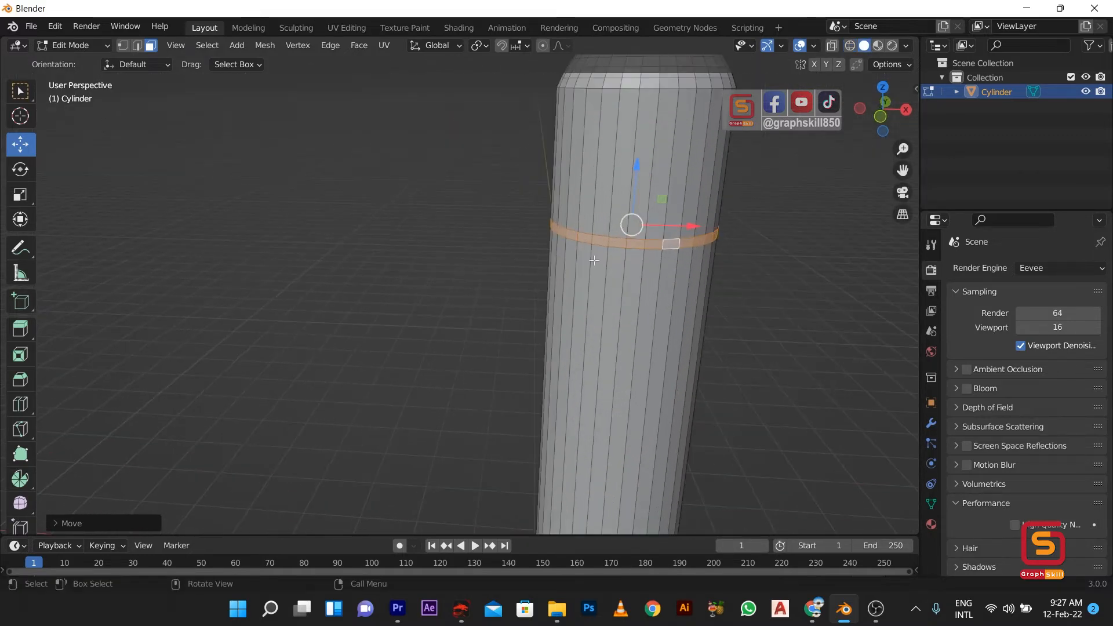
right_click(607, 242)
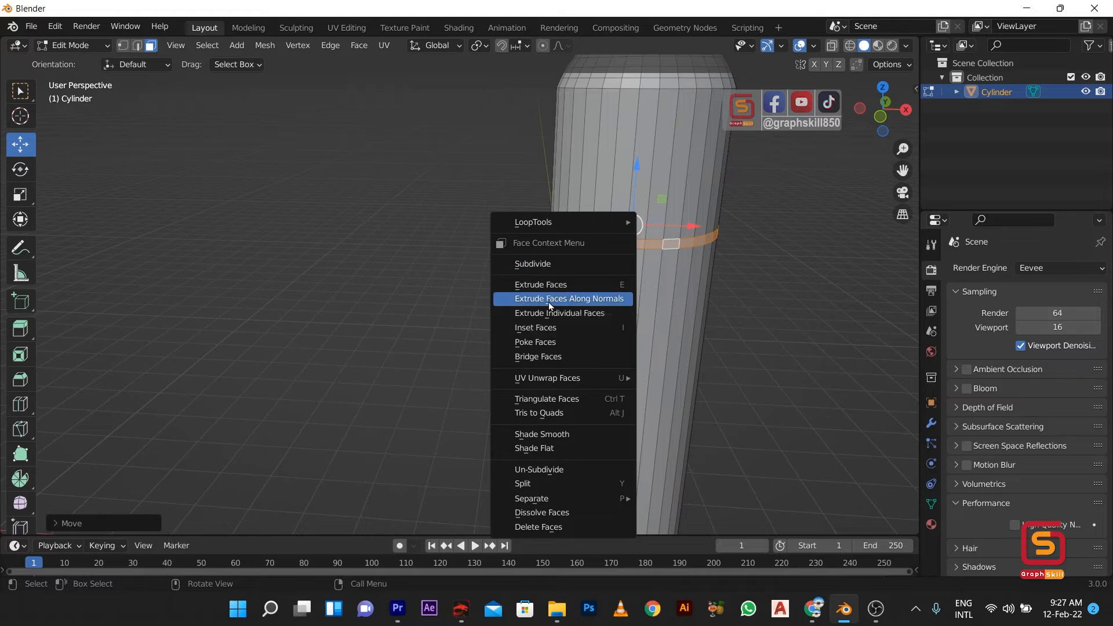
left_click(548, 300)
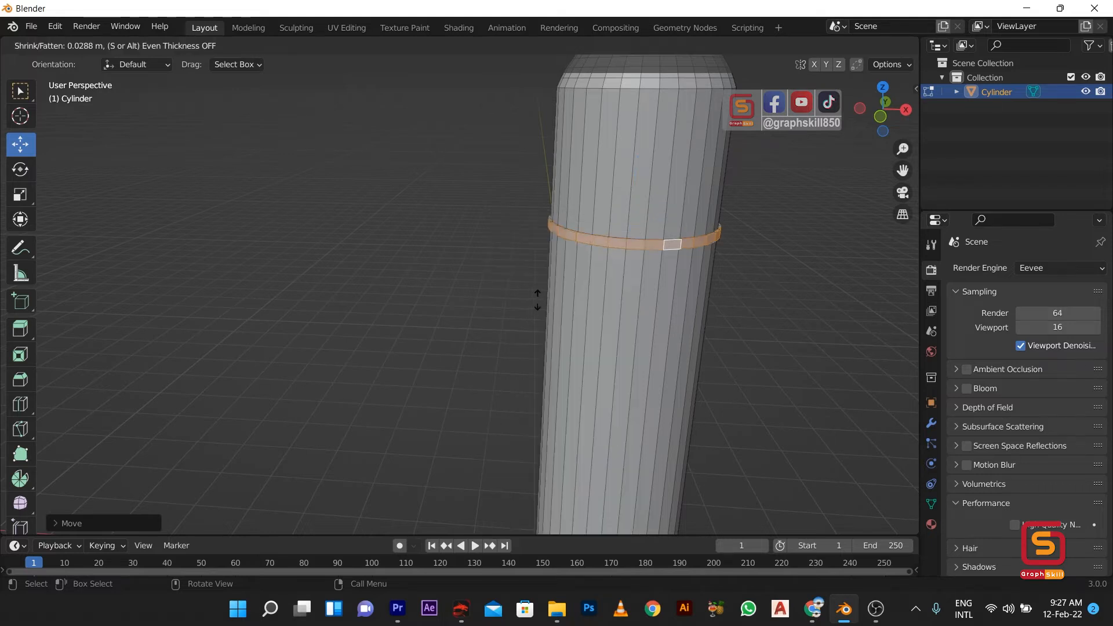
left_click(485, 303)
Step: Extrude the face loop along its normals about 0.008 m inward to form a shallow groove
scroll(625, 217, "up", 5)
middle_click_drag(572, 243, 313, 369, "shift")
scroll(313, 369, "up", 1)
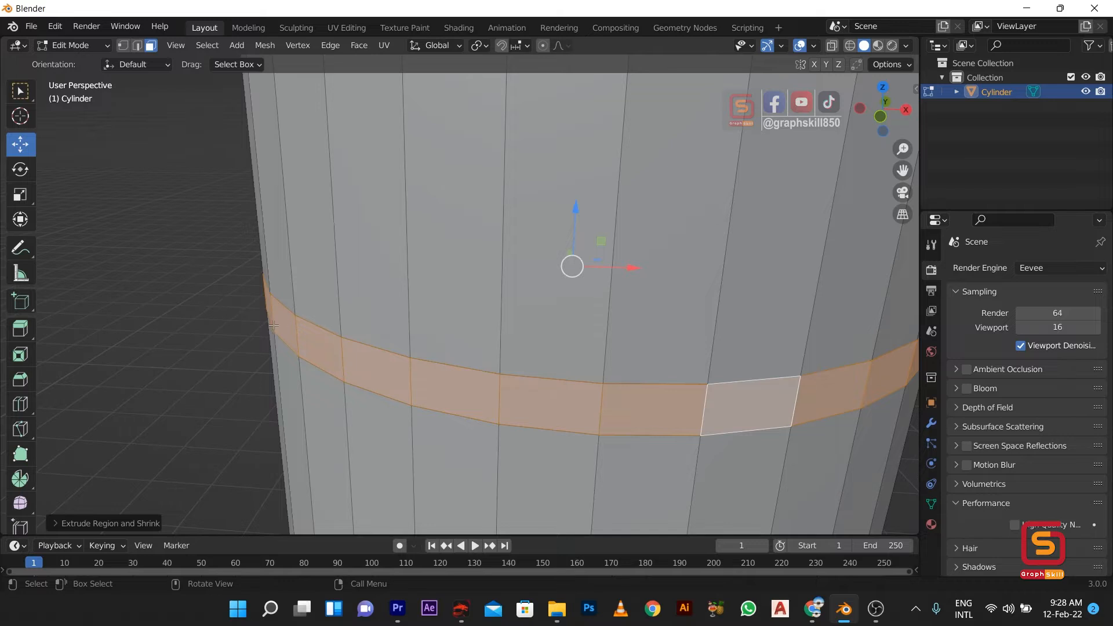
key("i")
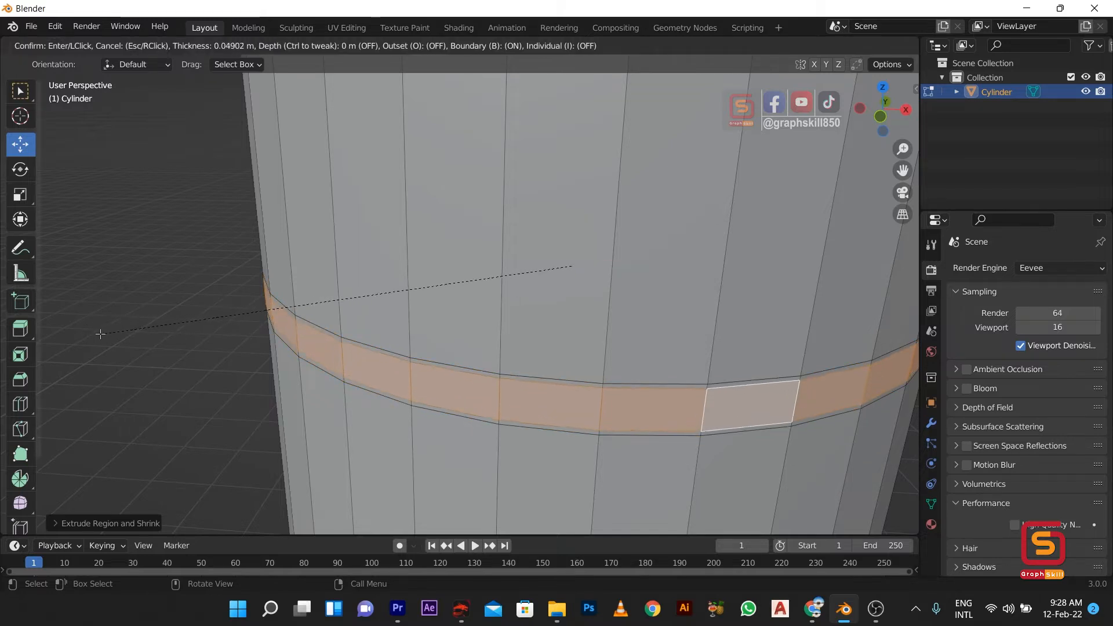
key("Escape")
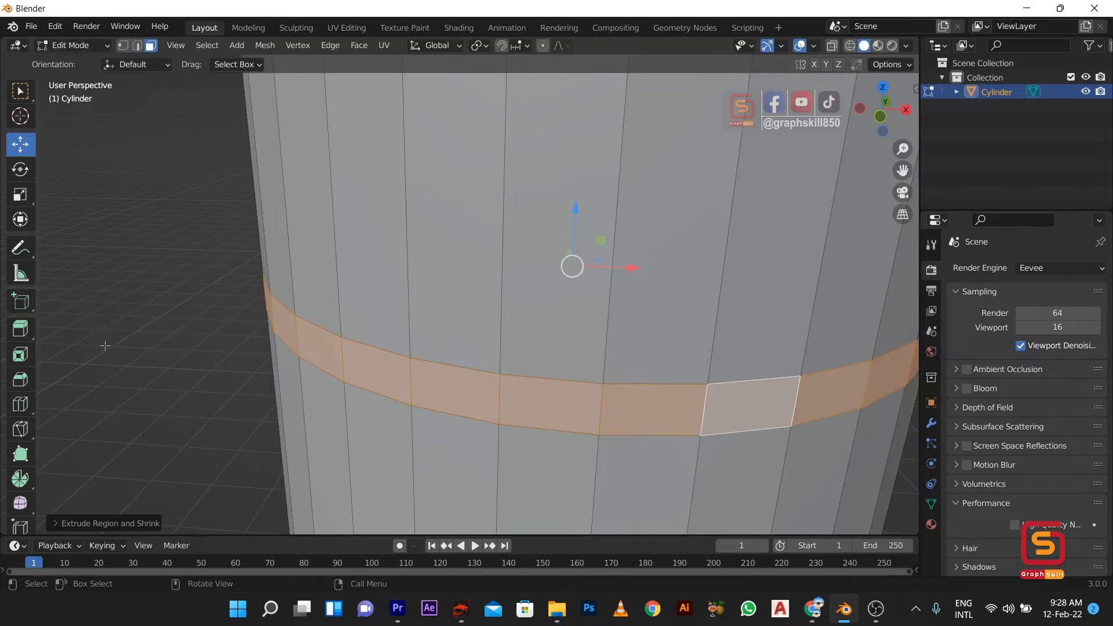
right_click(107, 346)
left_click(105, 347)
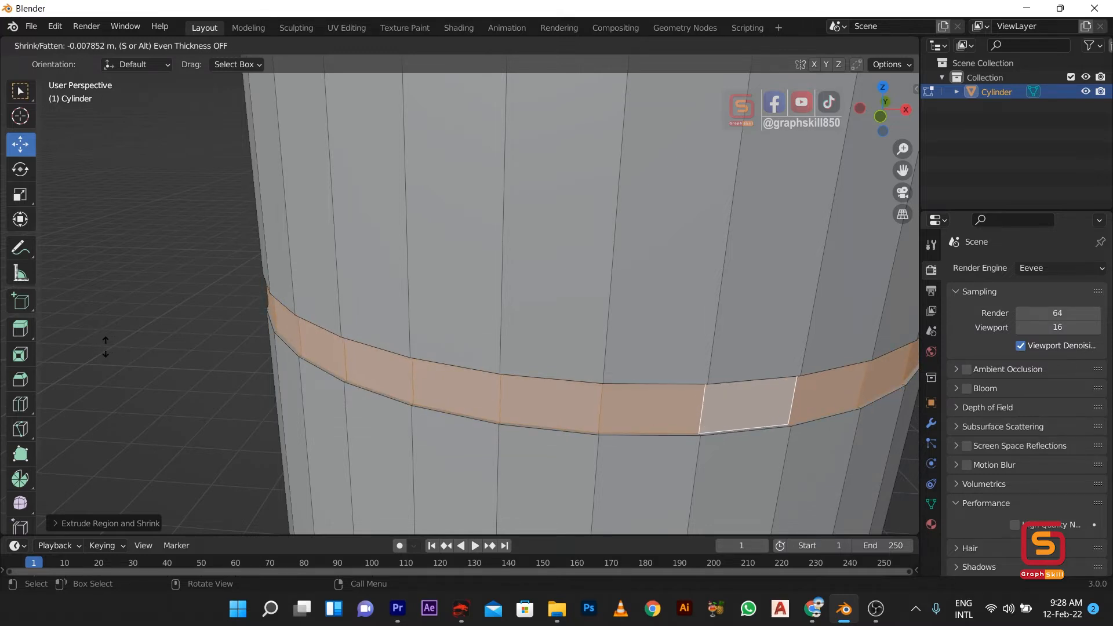
left_click(105, 347)
Step: Inset the recessed face loop about 0.1 m and extrude the inner band along its normals about 0.008 m outward
key("i")
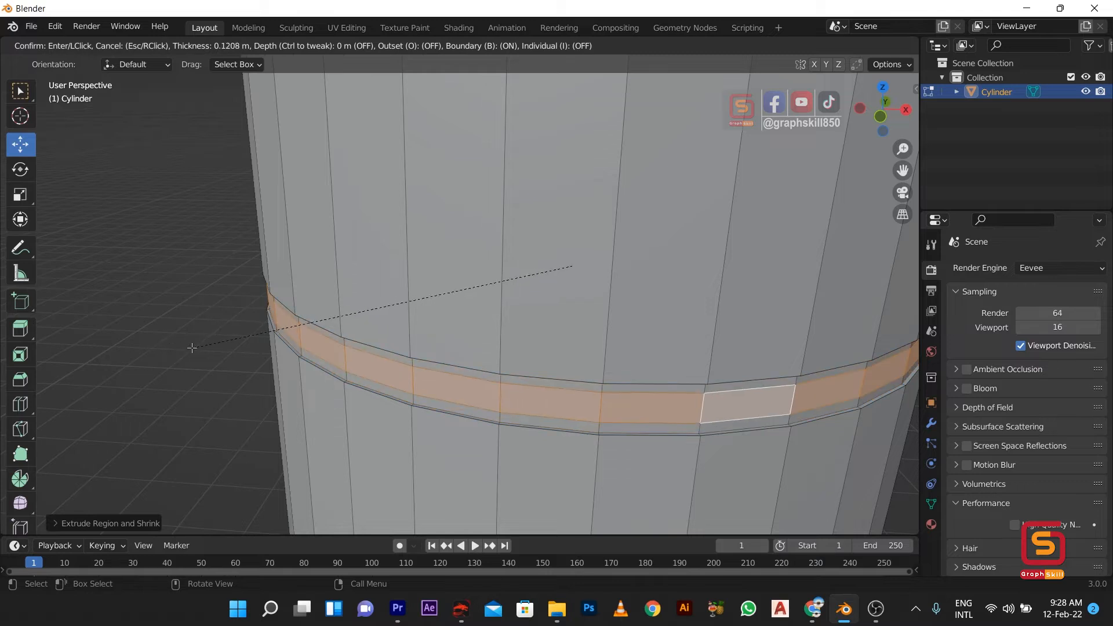
left_click(175, 342)
scroll(256, 300, "down", 5)
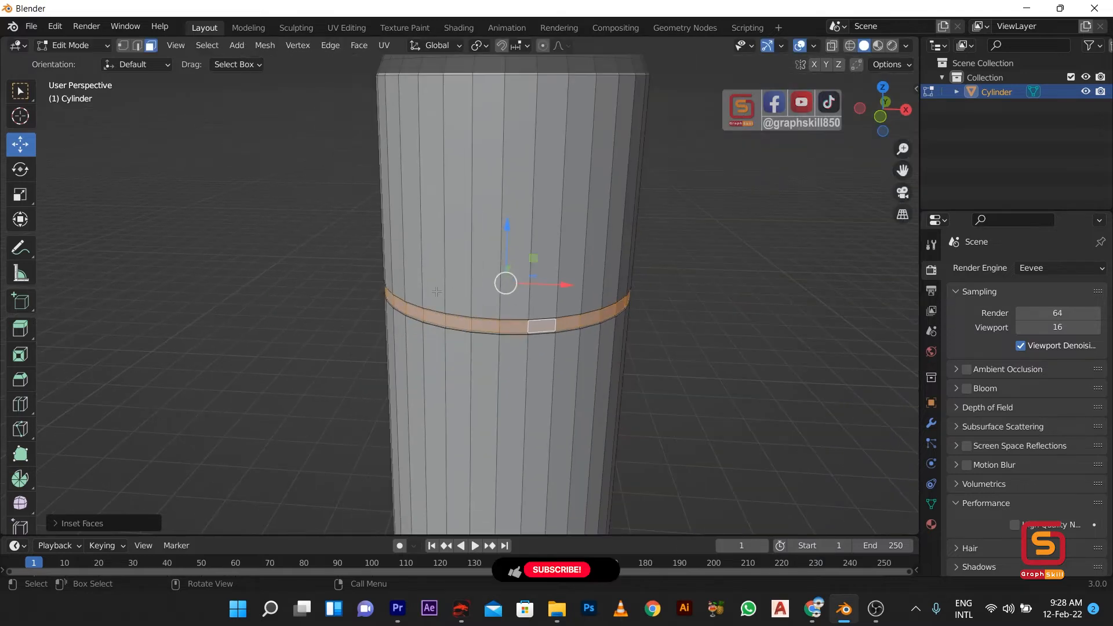
scroll(255, 301, "up", 1)
right_click(256, 303)
left_click(257, 305)
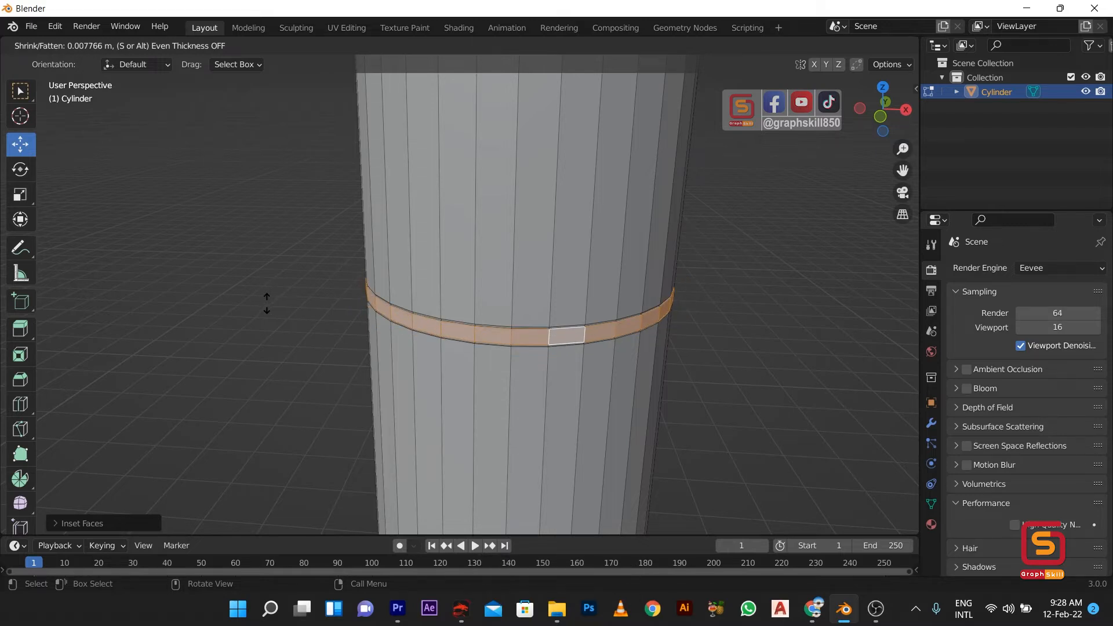
left_click(266, 303)
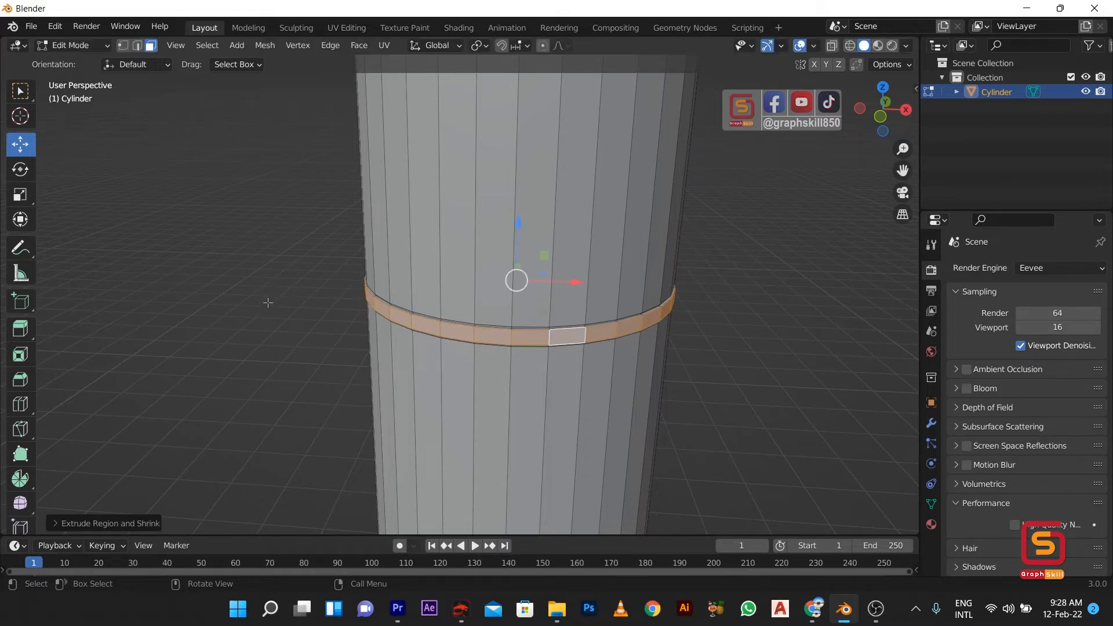
Step: Select the lower vertex rings of the band in front wireframe view and move them down slightly to widen the band
scroll(404, 313, "up", 2)
scroll(404, 313, "down", 2)
middle_click_drag(316, 338, 280, 322)
scroll(361, 270, "up", 2)
scroll(361, 271, "up", 3)
scroll(376, 275, "down", 4)
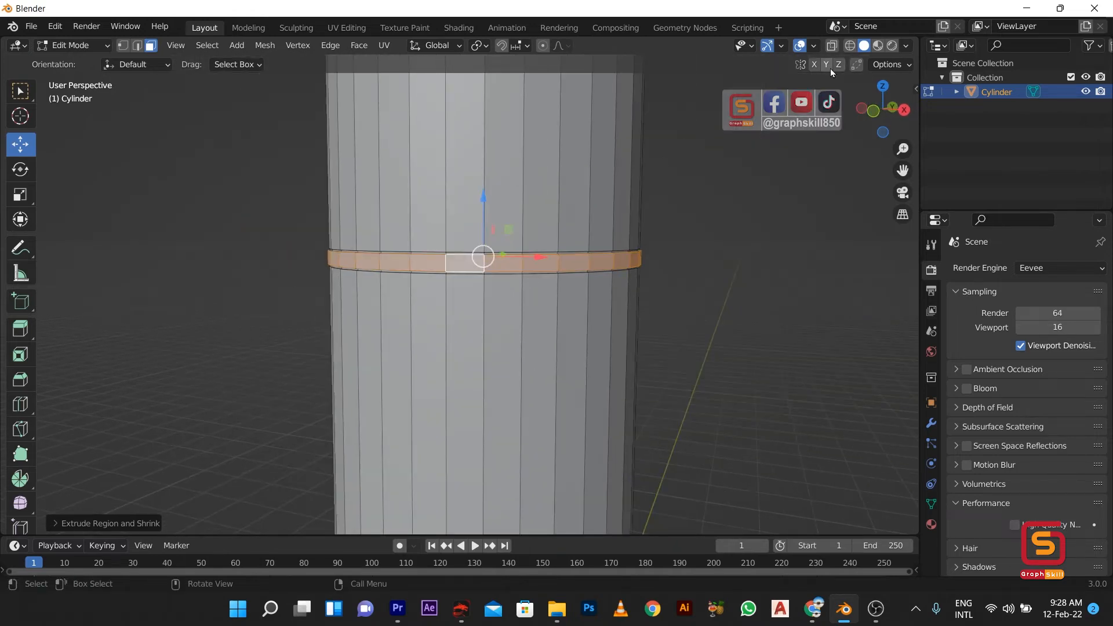
left_click(849, 46)
key("KP_1")
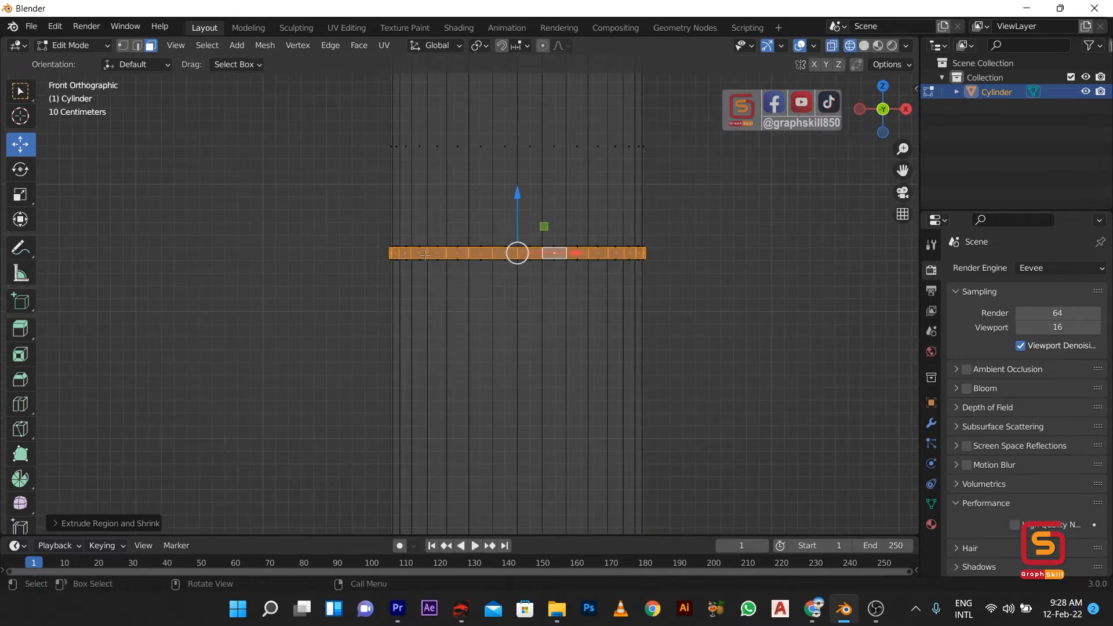
left_click(123, 46)
left_click(332, 241)
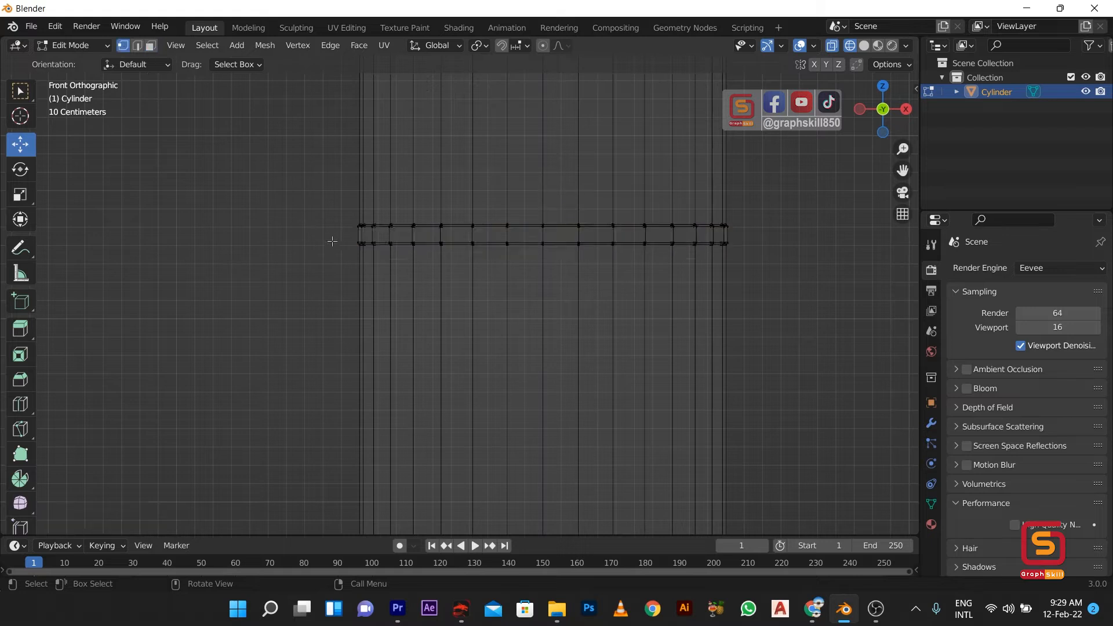
left_click_drag(340, 237, 820, 297)
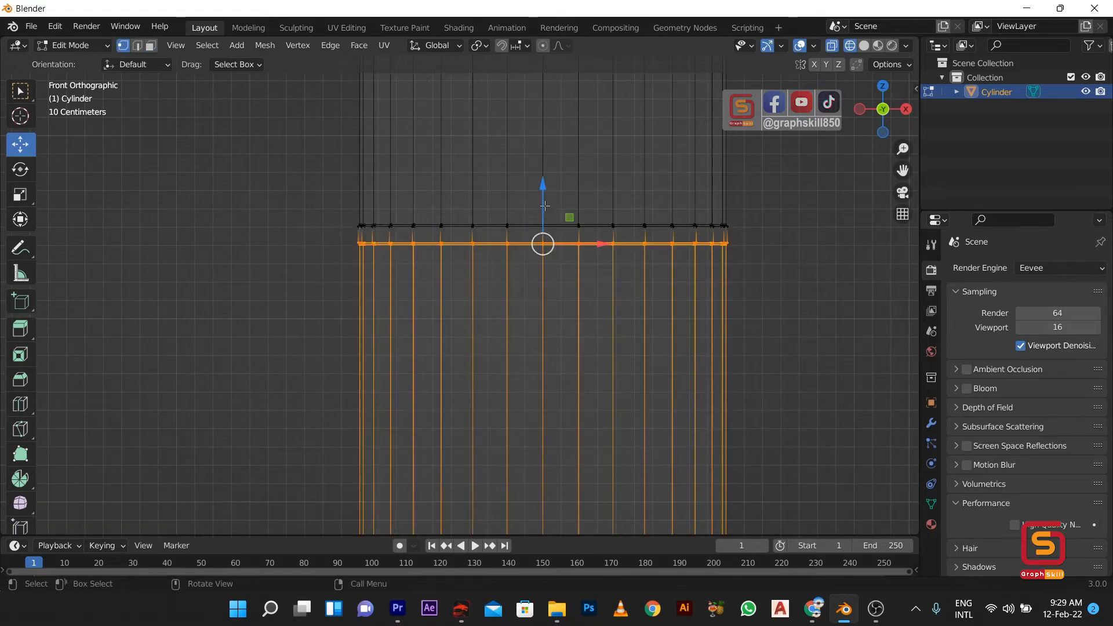
left_click_drag(545, 205, 480, 271)
Step: Restore solid shading, examine the widened band in Object Mode from the front and in perspective, and return to Edit Mode
scroll(401, 257, "down", 5)
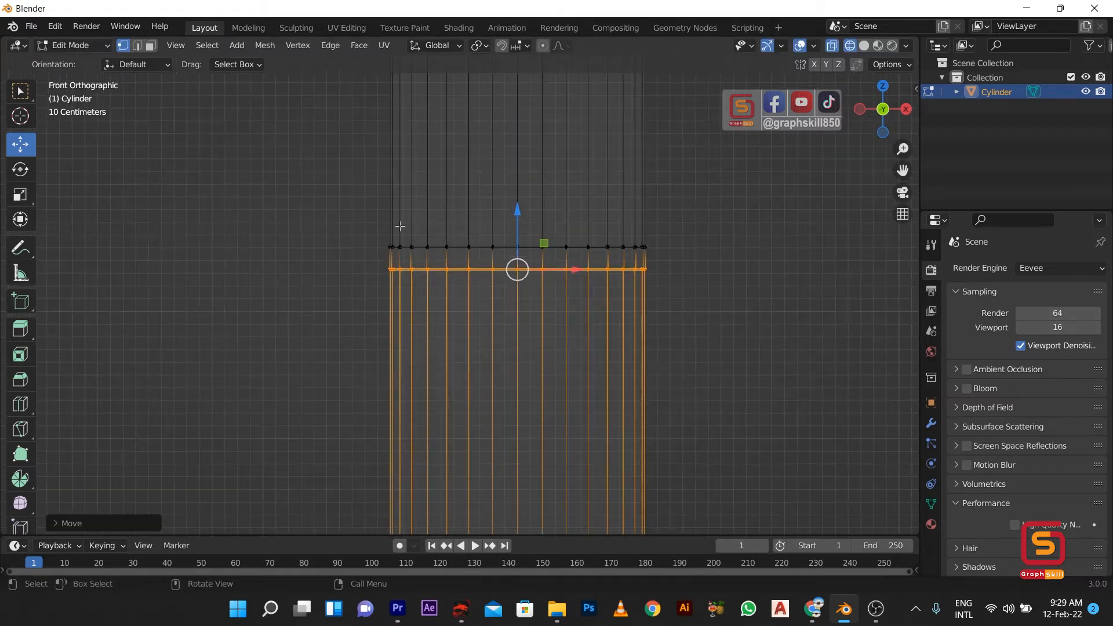
key("Tab")
left_click(863, 47)
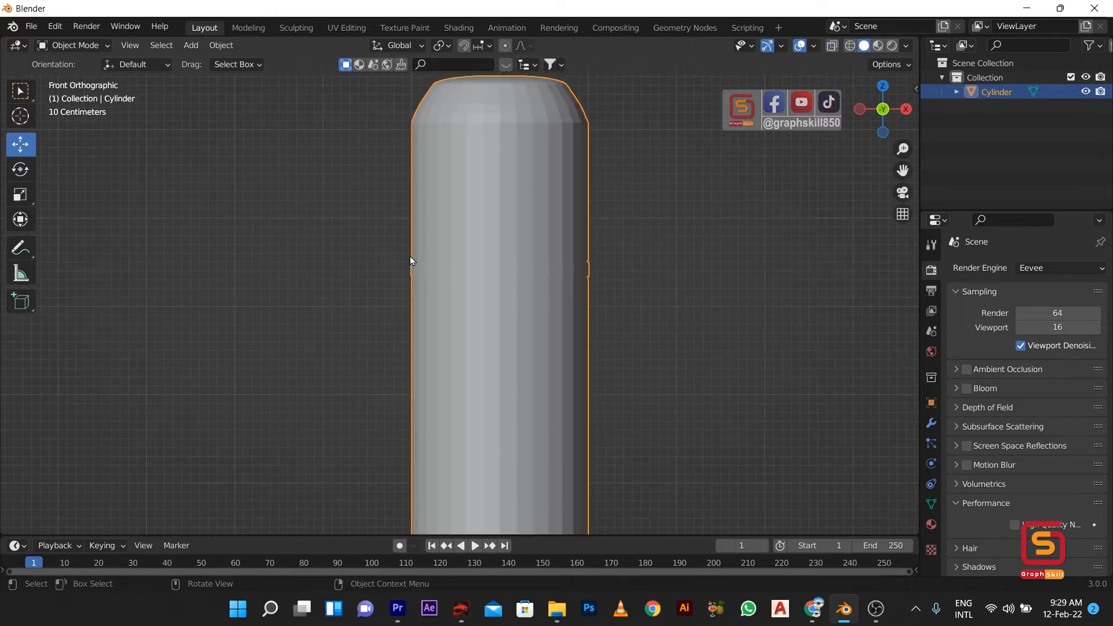
left_click(850, 46)
left_click(878, 47)
left_click(864, 46)
key("Tab")
middle_click_drag(352, 277, 380, 318)
key("Tab")
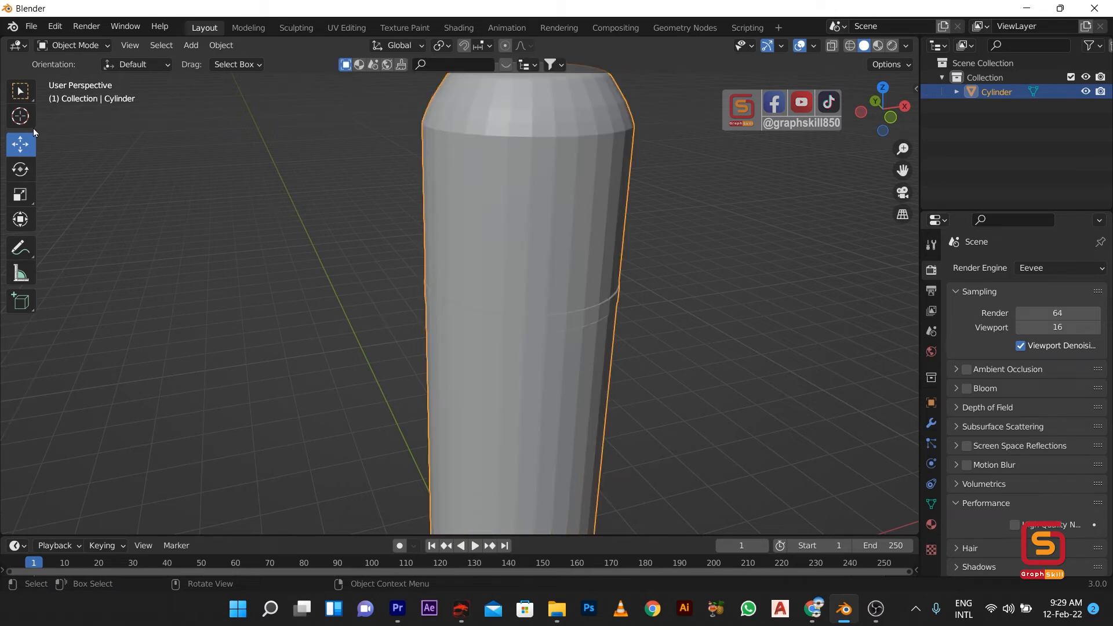
key("Tab")
scroll(469, 270, "down", 5)
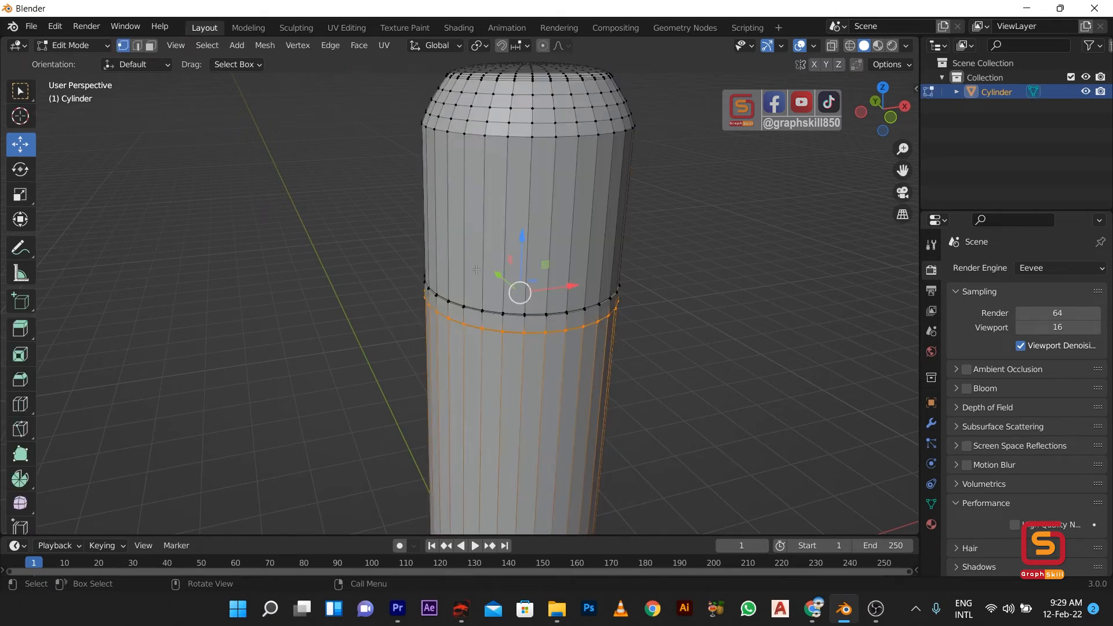
Step: Create a new material for the cylinder with a grey base colour and display it in Material Preview shading in Object Mode
key("Tab")
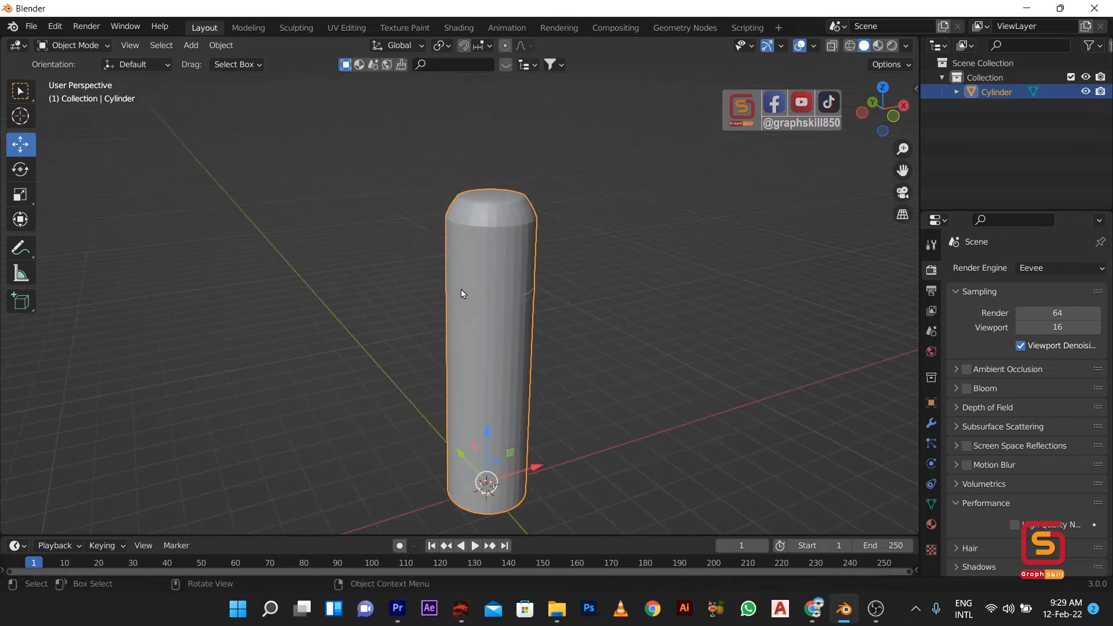
scroll(493, 311, "up", 4)
left_click(931, 523)
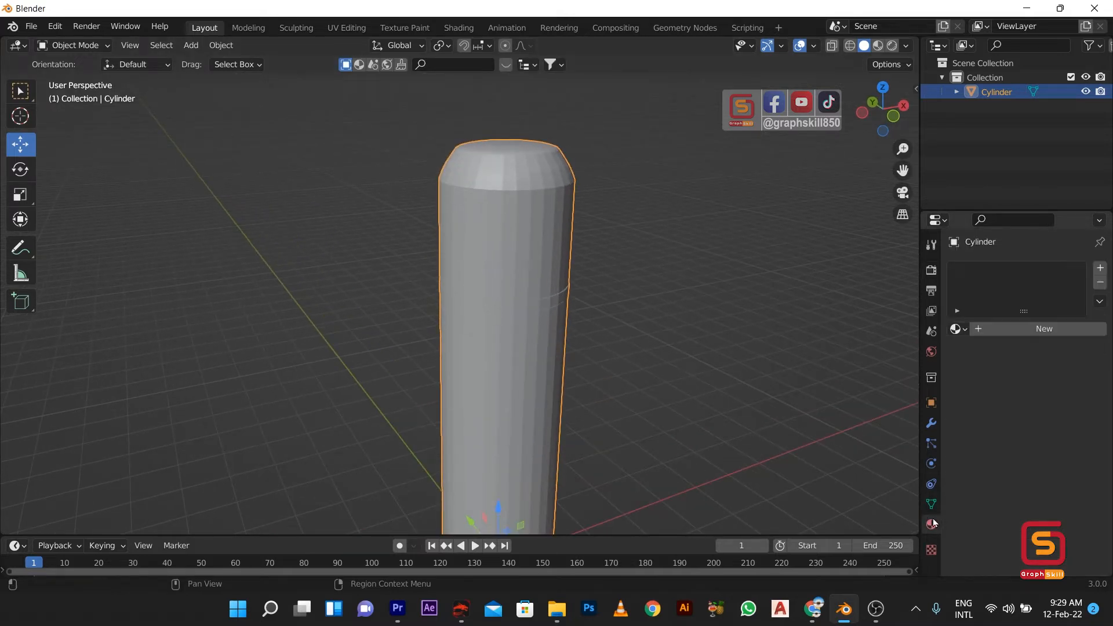
left_click(1037, 328)
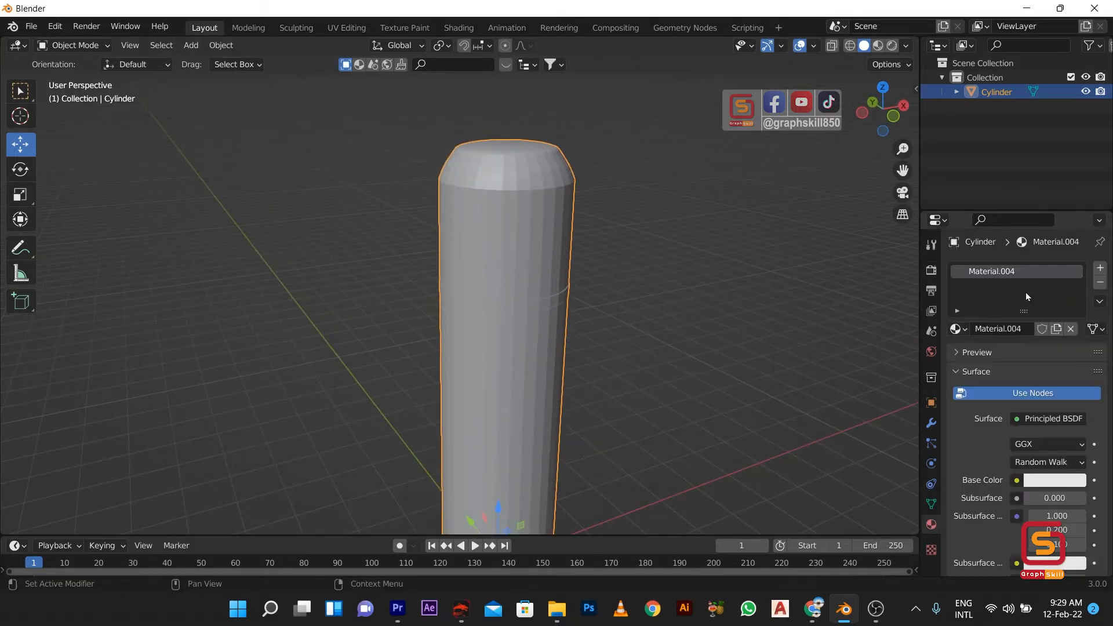
left_click(1038, 482)
left_click_drag(1073, 294, 1074, 303)
left_click(878, 46)
scroll(507, 301, "down", 3)
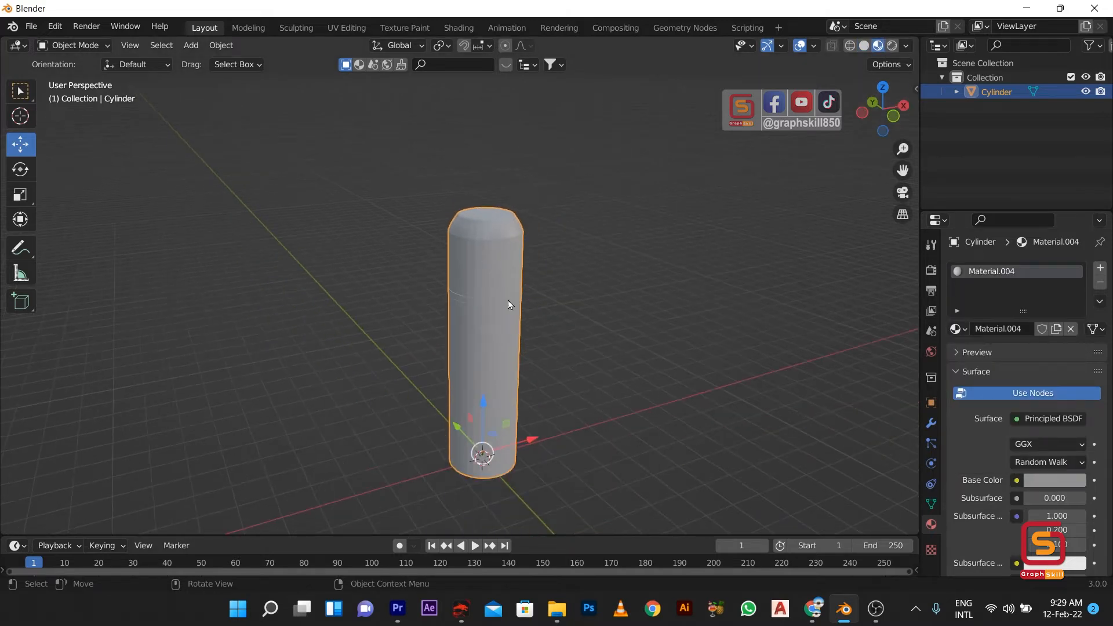
middle_click_drag(512, 350, 590, 337, "shift")
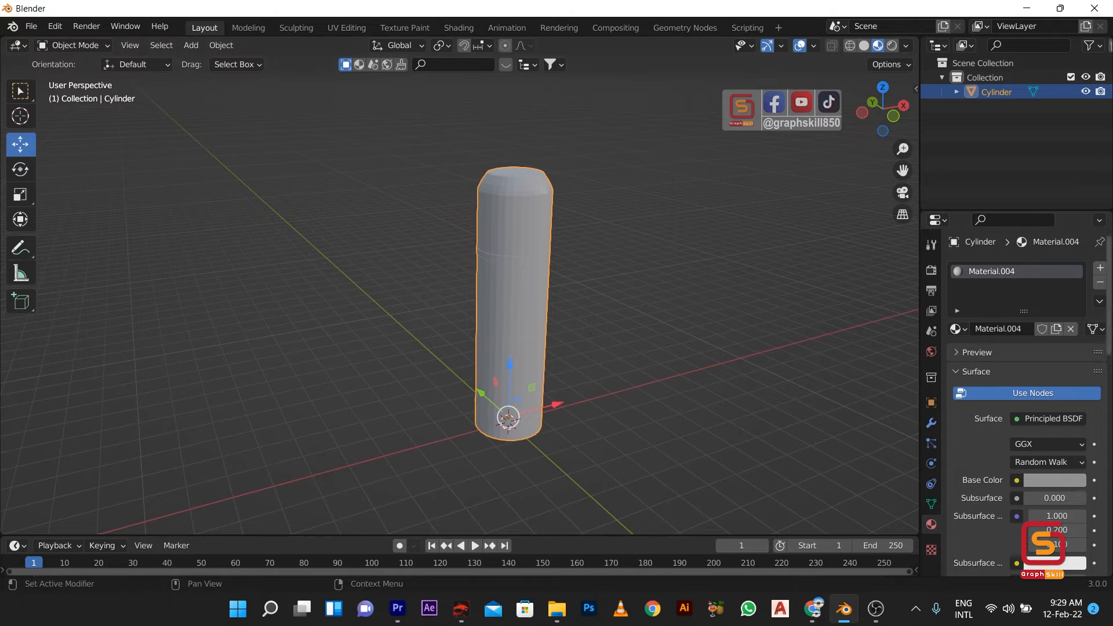
Step: Set the cylinder material's Metallic to 1.000 and its Roughness to 0.298
scroll(1037, 522, "down", 4)
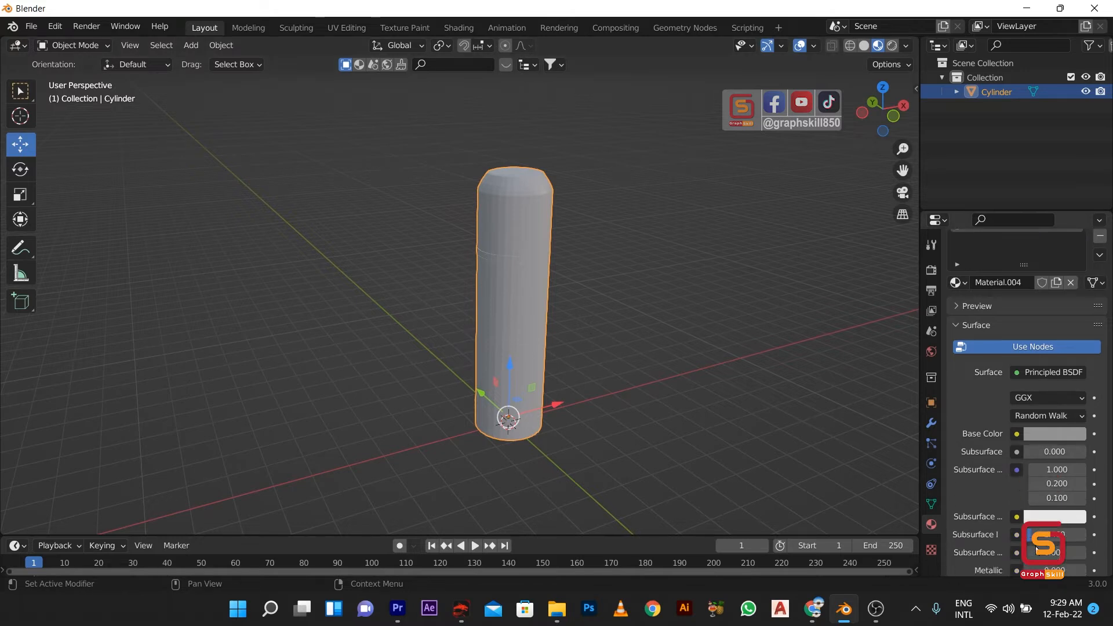
left_click_drag(1030, 529, 1089, 527)
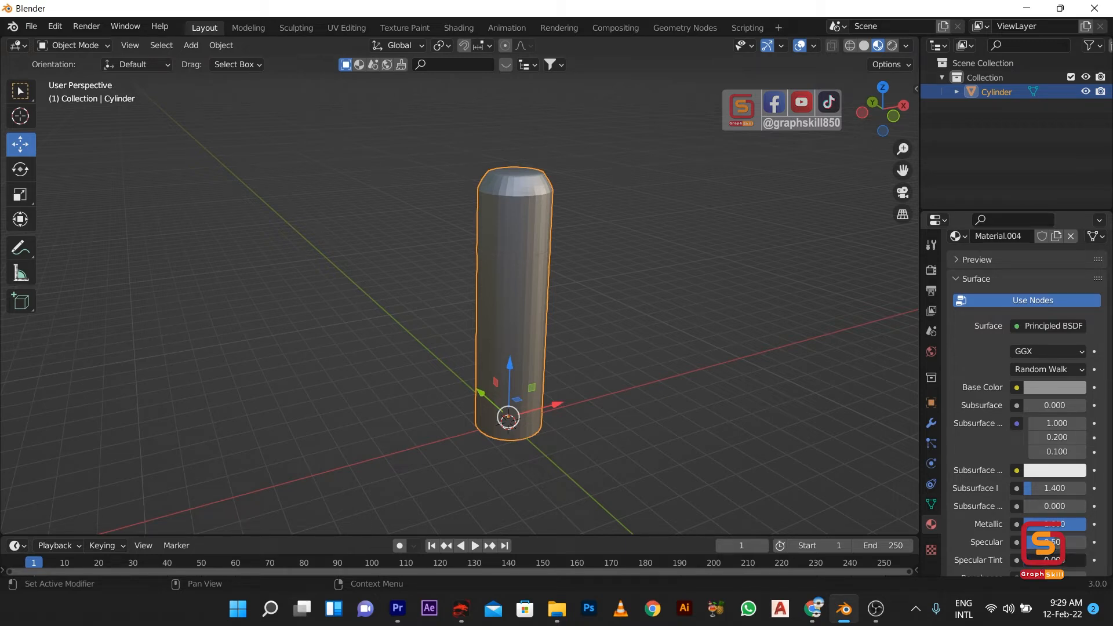
scroll(1052, 510, "down", 4)
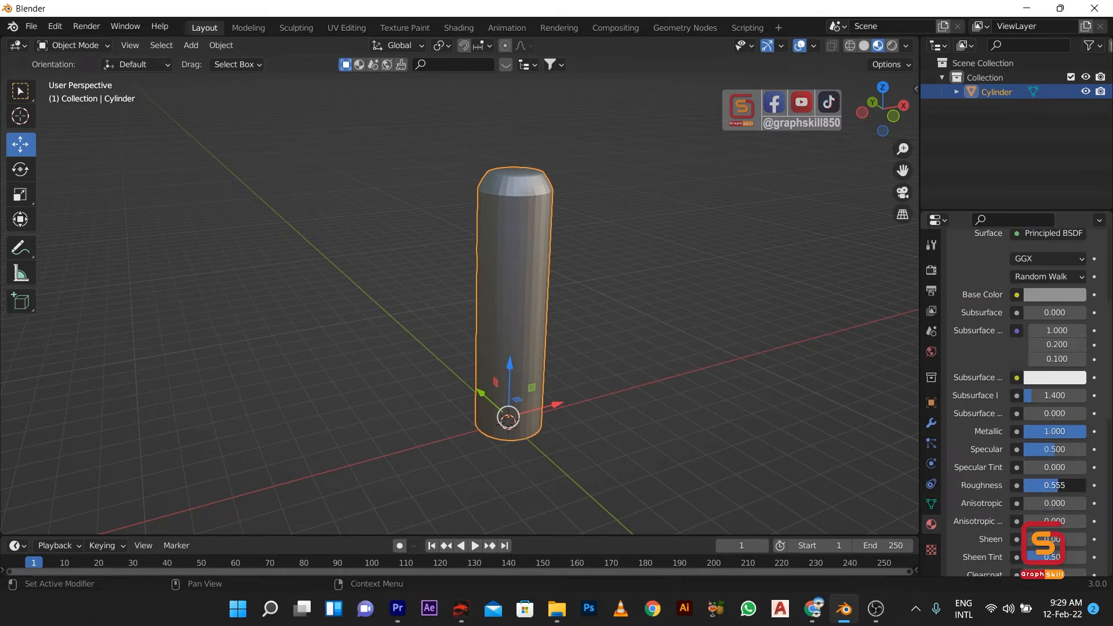
left_click_drag(1058, 485, 1042, 485)
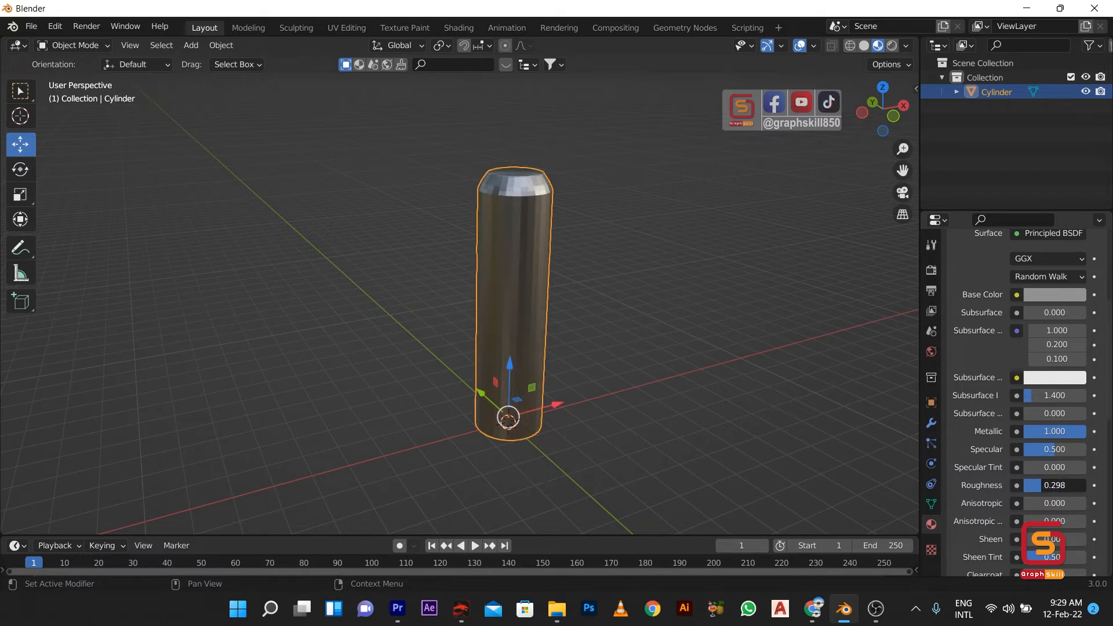
scroll(500, 178, "up", 3)
scroll(493, 197, "down", 4)
middle_click_drag(482, 214, 423, 238)
Step: Add a second, empty material slot to the cylinder and enter Edit Mode
scroll(1035, 285, "up", 8)
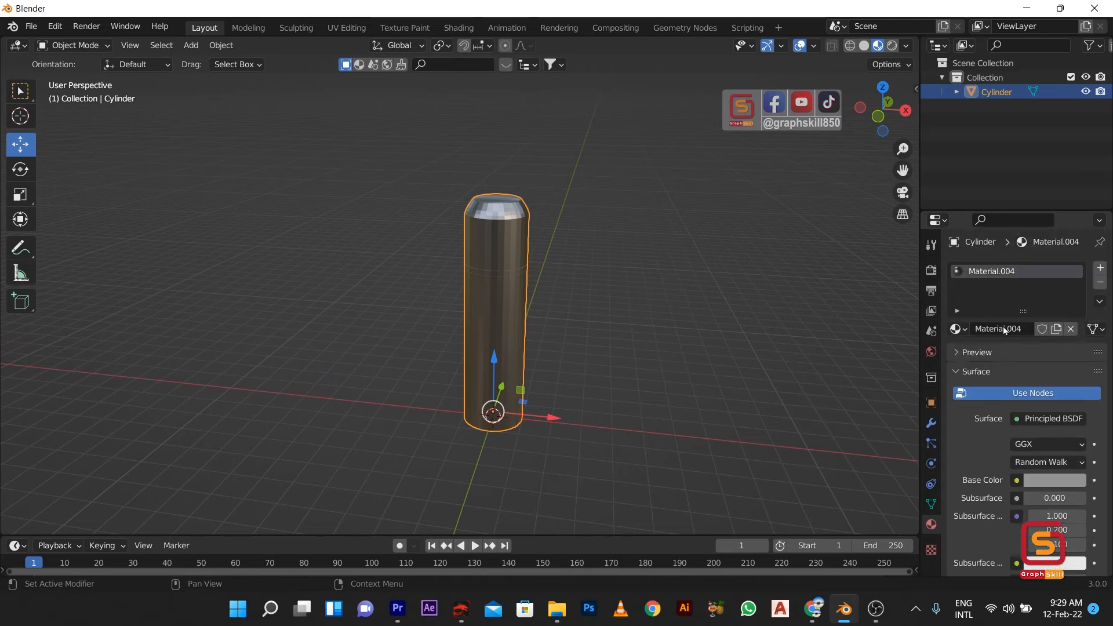
left_click(1099, 268)
key("Tab")
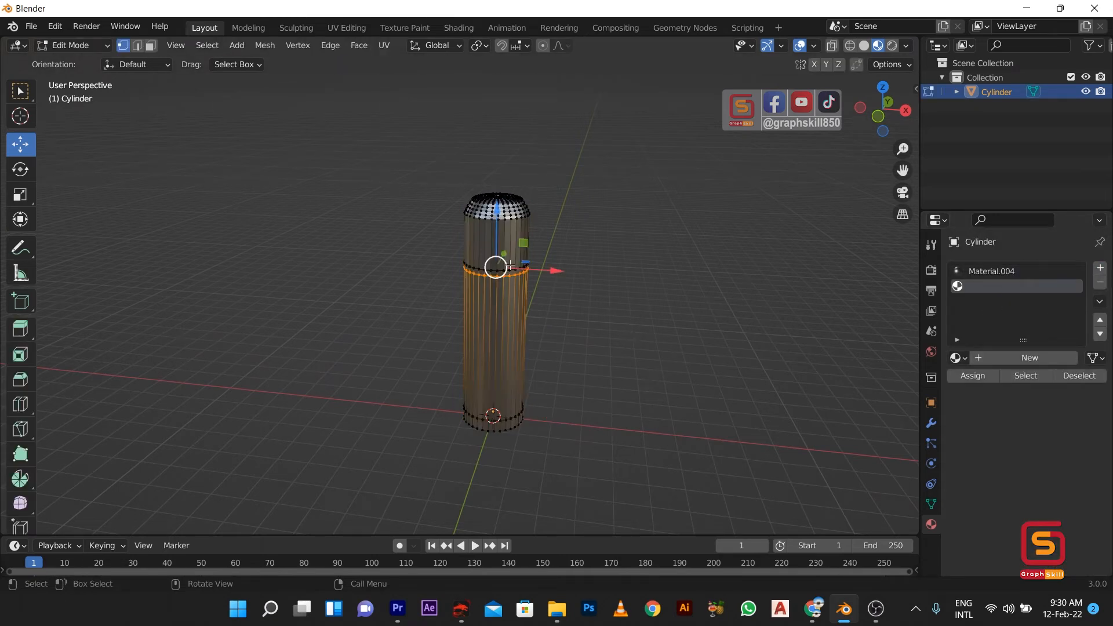
Step: Select the full face loop of the narrow band around the body and assign it to the empty second material slot
scroll(638, 335, "up", 5)
left_click(137, 45)
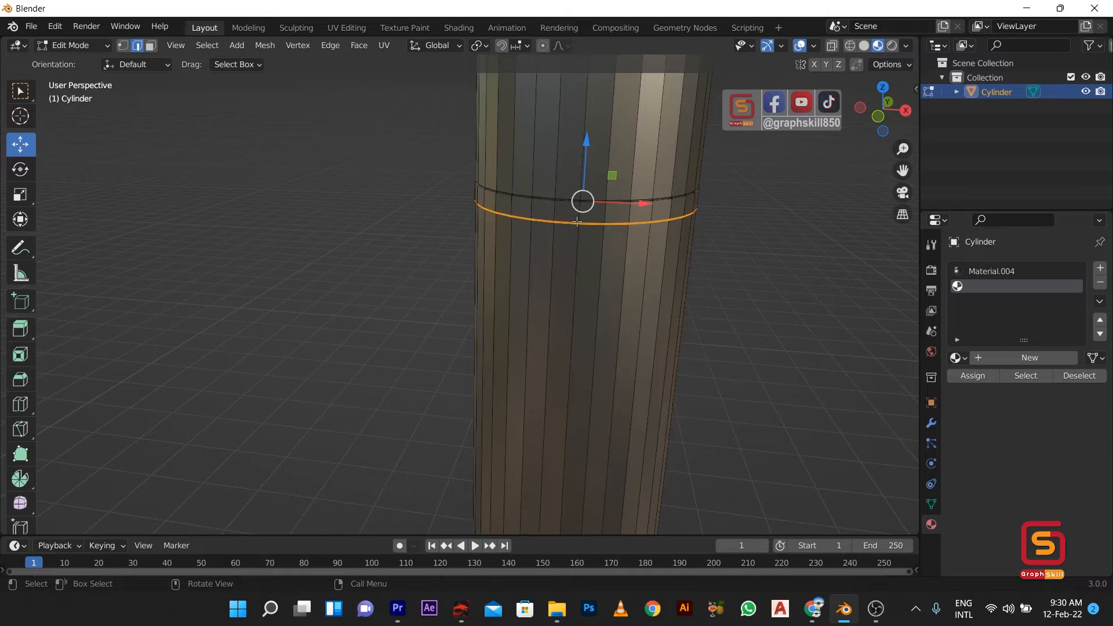
left_click(567, 212, "alt")
left_click(150, 46)
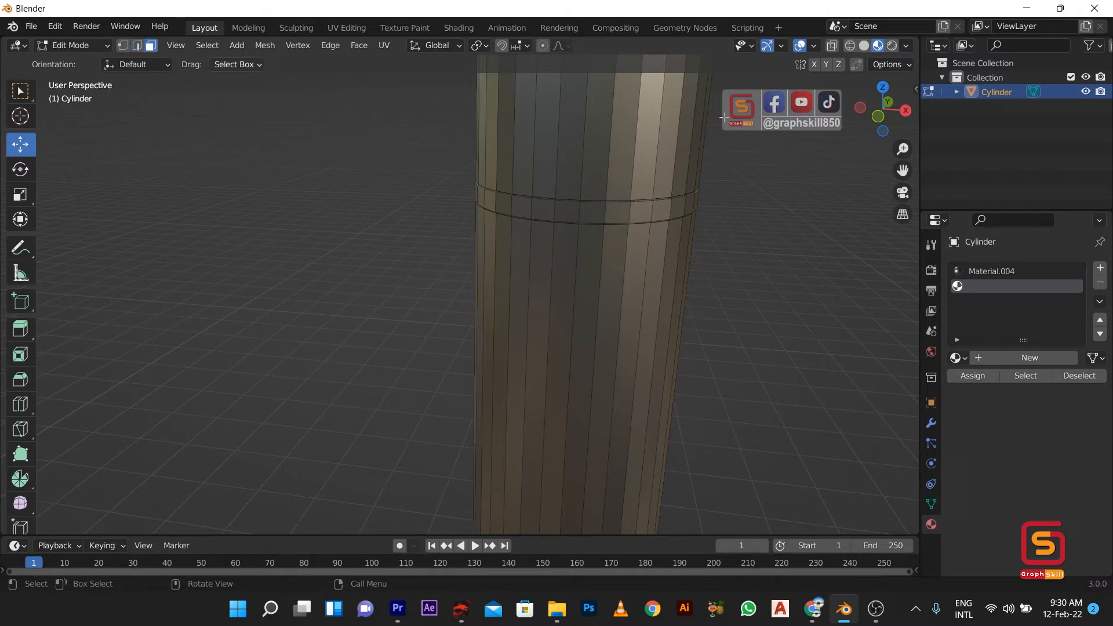
left_click(571, 209, "alt")
left_click(585, 220, "alt")
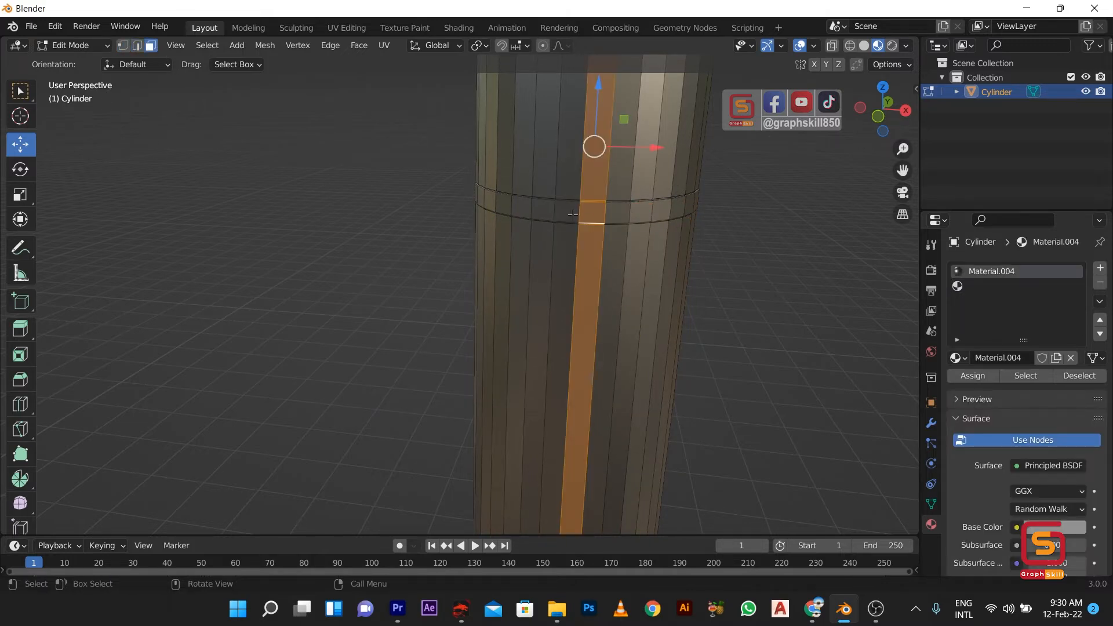
key("ctrl+z")
left_click(596, 214, "alt")
left_click(971, 286)
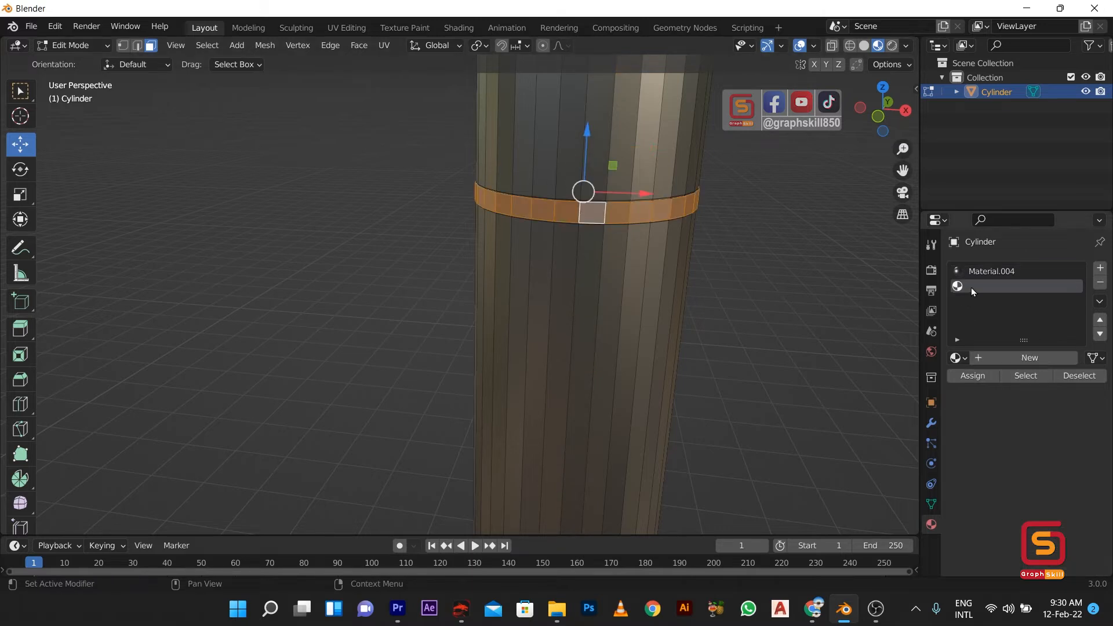
left_click(959, 377)
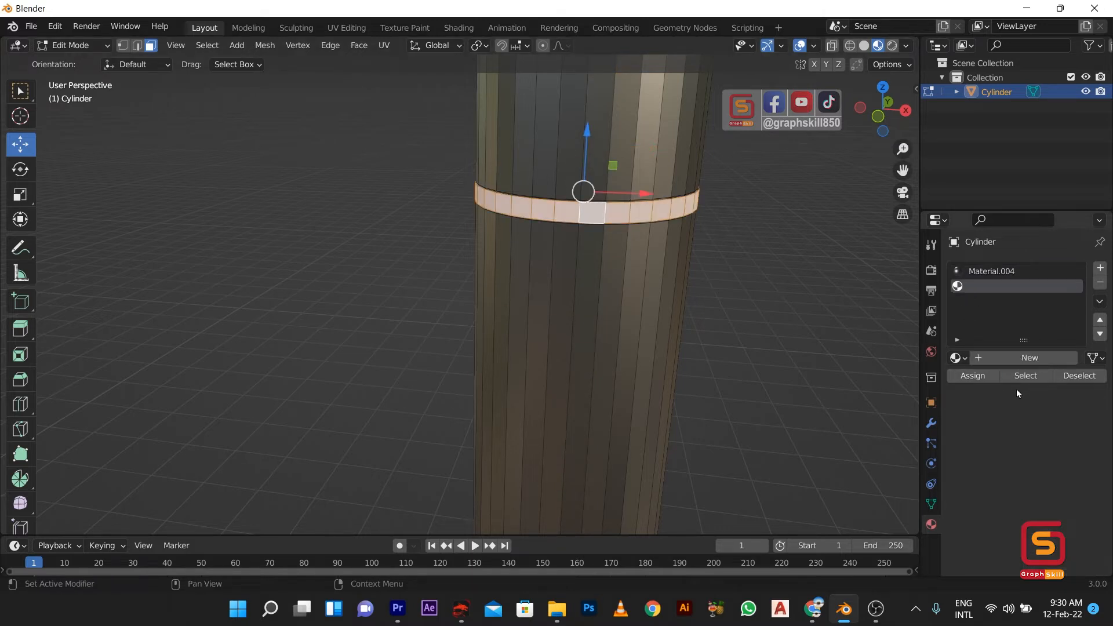
Step: Create a new material in the band's slot, set its base colour to black, and return to Object Mode
left_click(1020, 358)
scroll(637, 318, "down", 5)
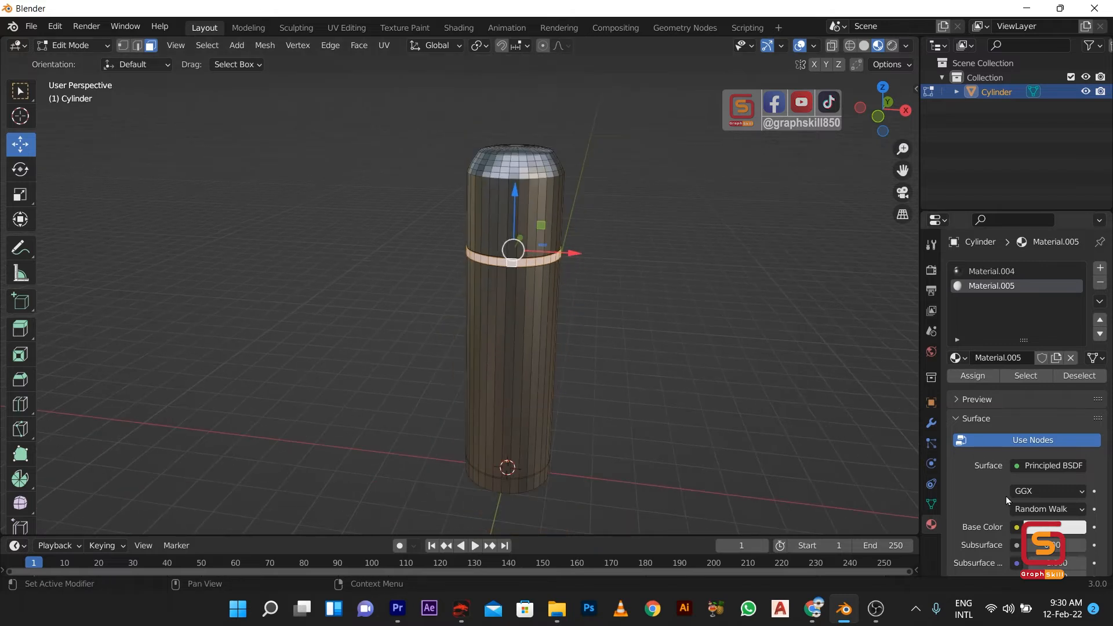
scroll(1006, 496, "down", 5)
left_click(1039, 411)
left_click_drag(1073, 284, 1074, 308)
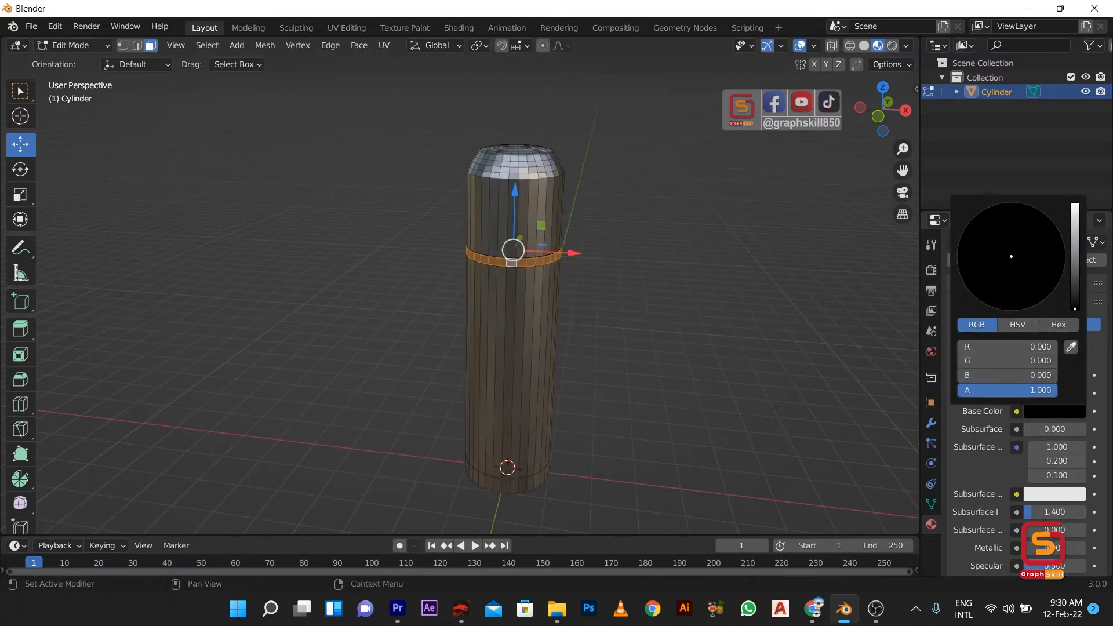
scroll(558, 274, "up", 3)
key("Tab")
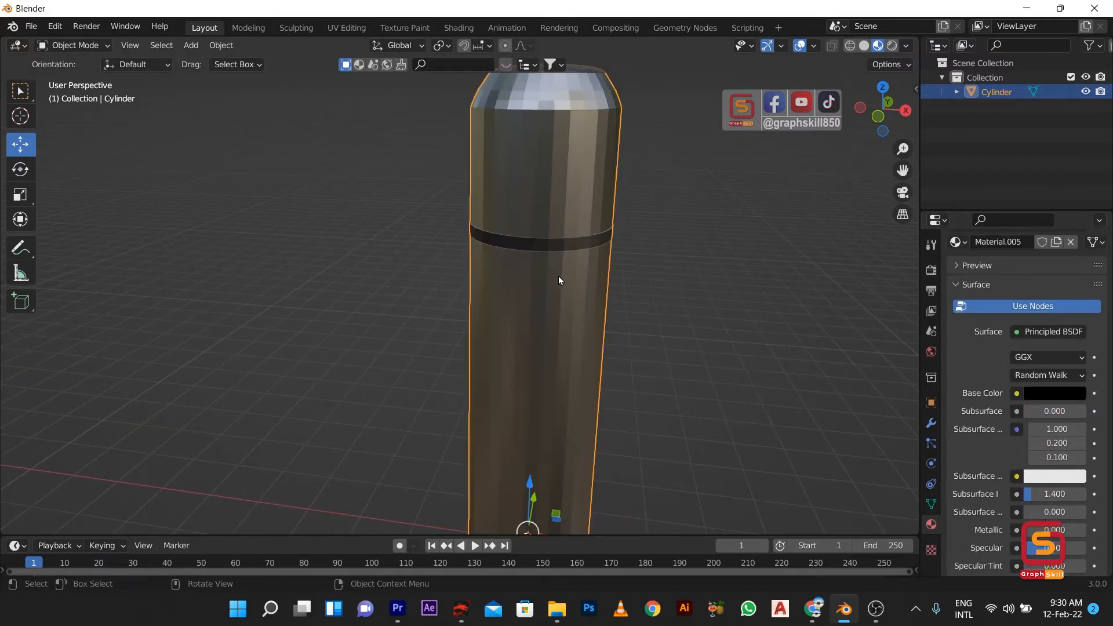
Step: Set the black band material's Metallic to 1.000, Roughness to 0.115 and Subsurface IOR to 1.010
scroll(457, 309, "down", 3)
scroll(522, 276, "up", 3)
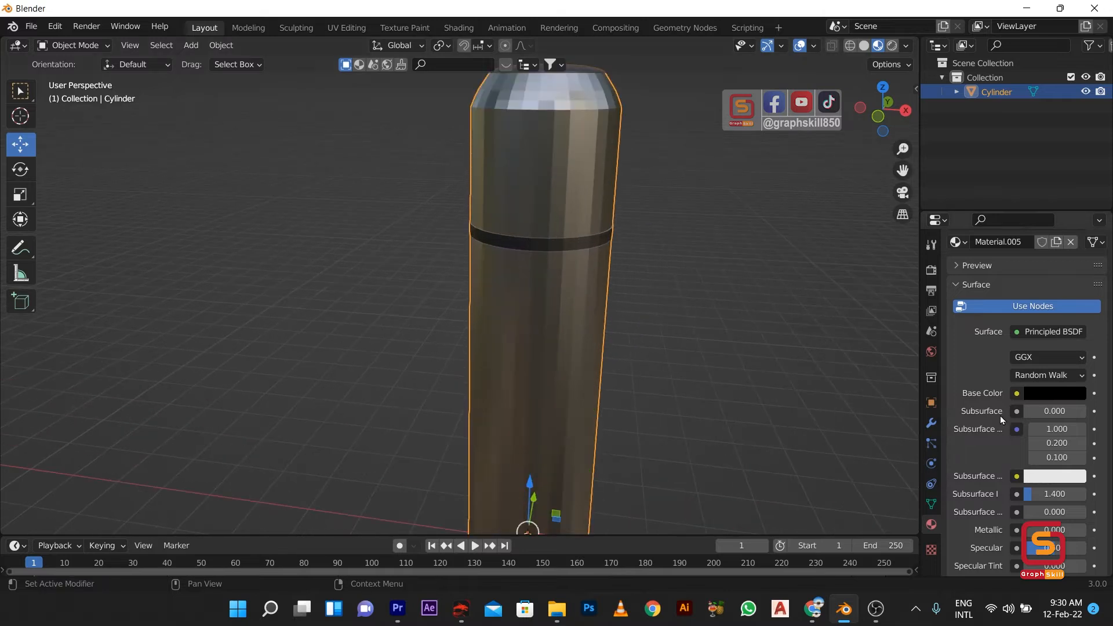
scroll(1042, 492, "down", 5)
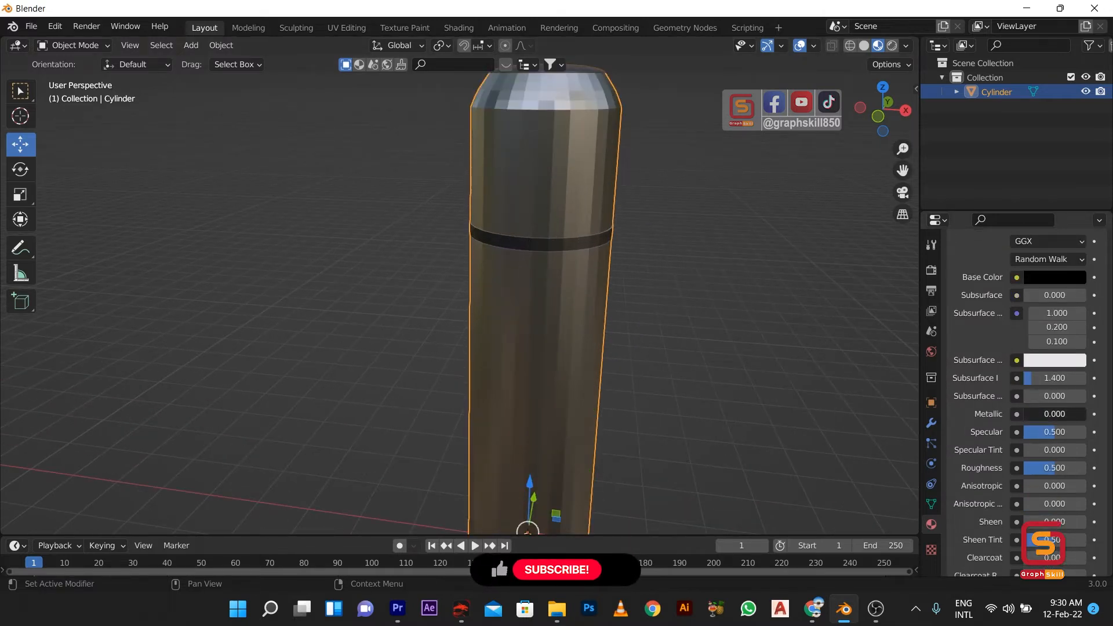
mouse_move(1043, 414)
left_mouse_down()
mouse_move(1083, 413)
mouse_move(1026, 414)
mouse_move(1085, 414)
left_mouse_up()
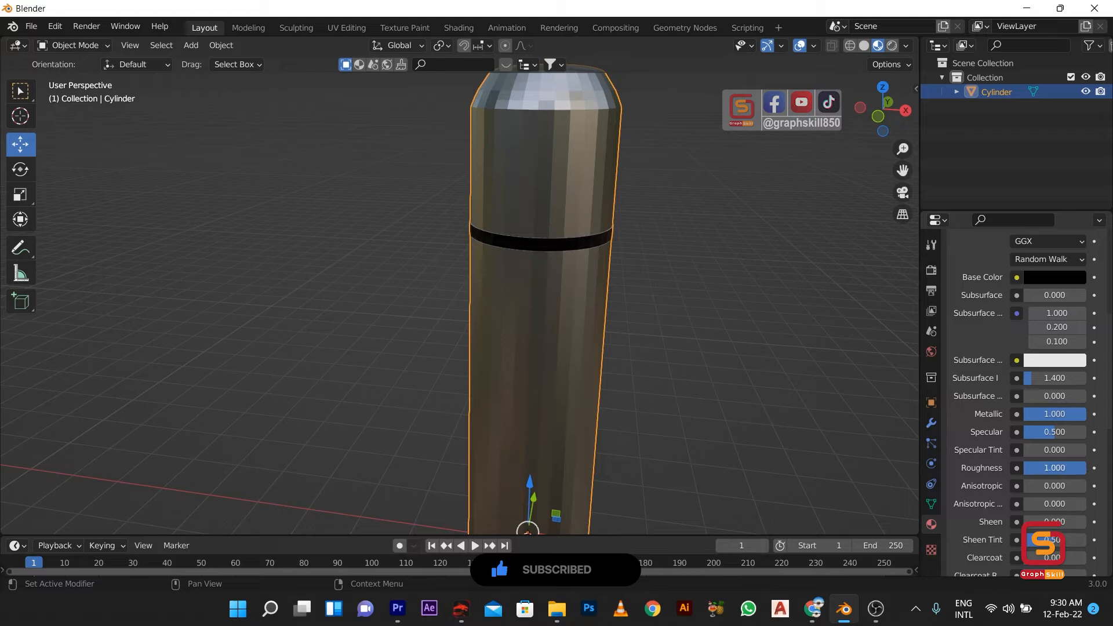
left_click_drag(1083, 468, 1031, 468)
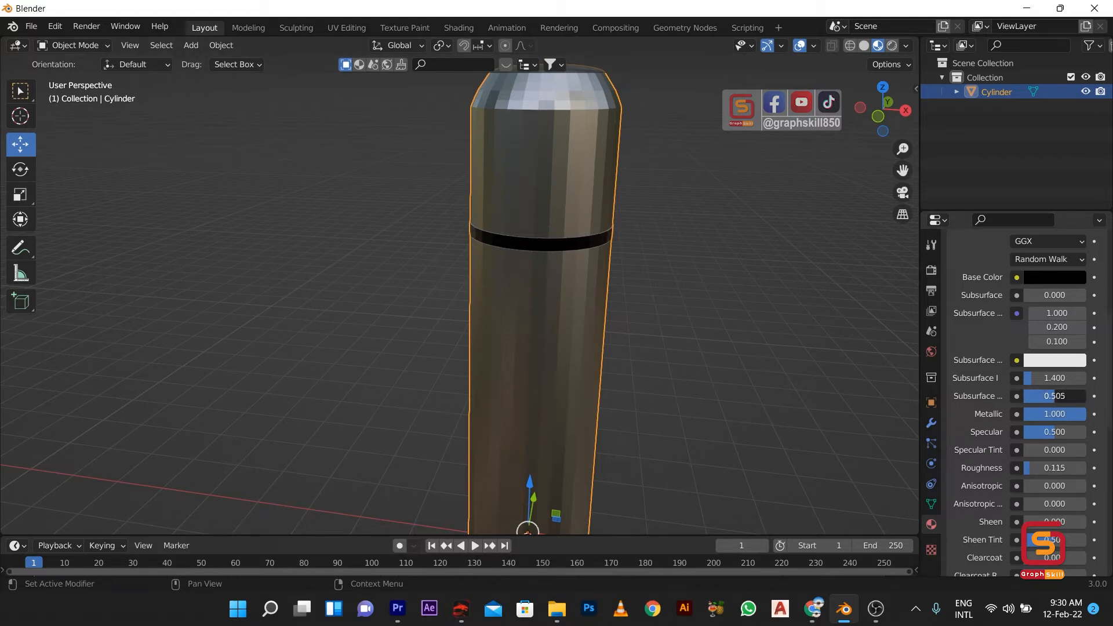
left_click_drag(1063, 380, 1079, 380)
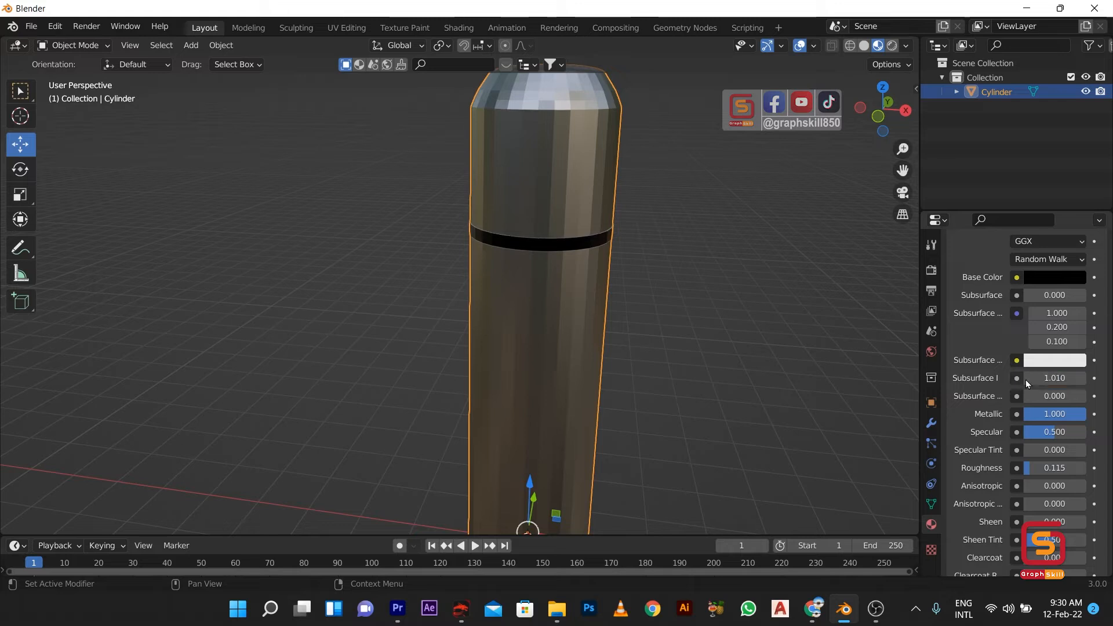
scroll(1051, 518, "down", 3)
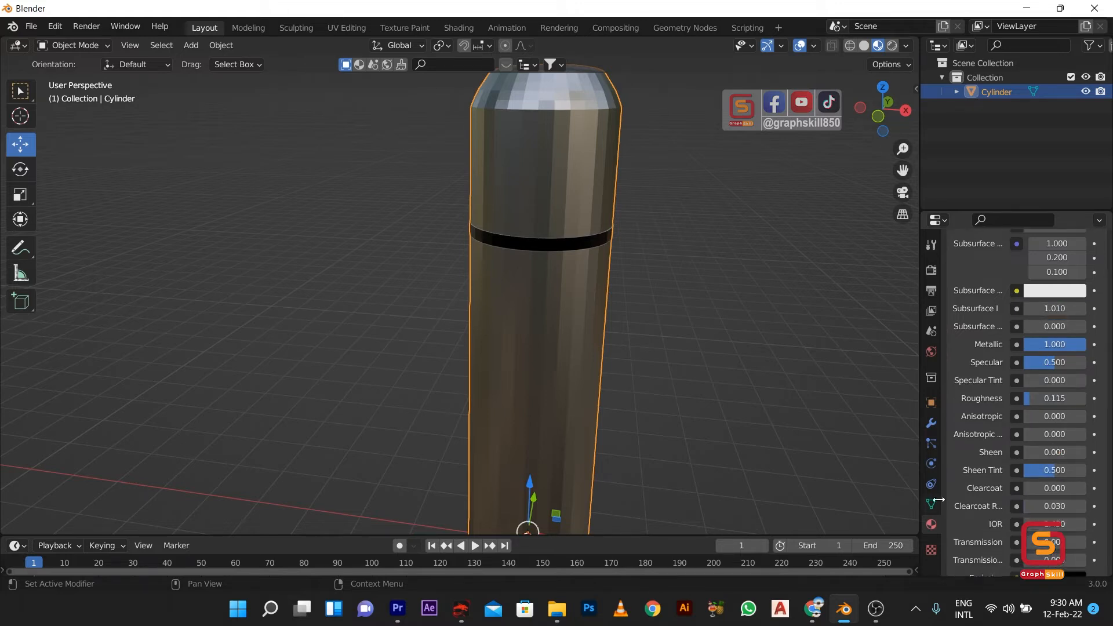
scroll(579, 182, "down", 4)
scroll(492, 412, "up", 2)
scroll(474, 366, "down", 1)
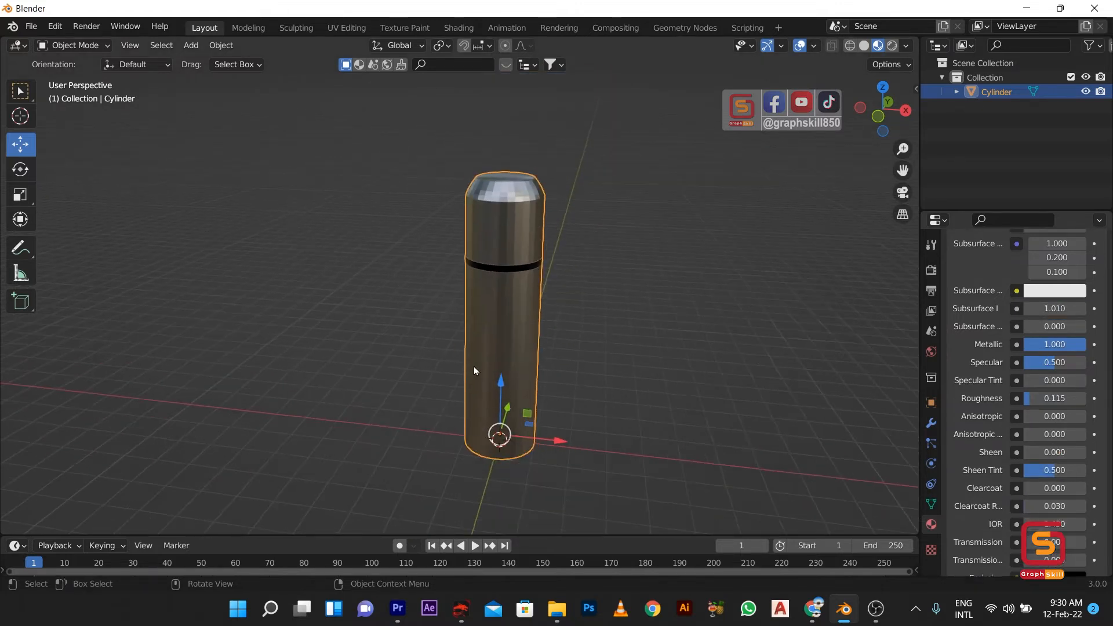
Step: Inset the cylinder's bottom face twice in Edit Mode, by about 0.14 m and about 0.2 m
middle_click_drag(474, 367, 445, 211)
scroll(497, 334, "up", 2)
key("Tab")
scroll(496, 334, "up", 3)
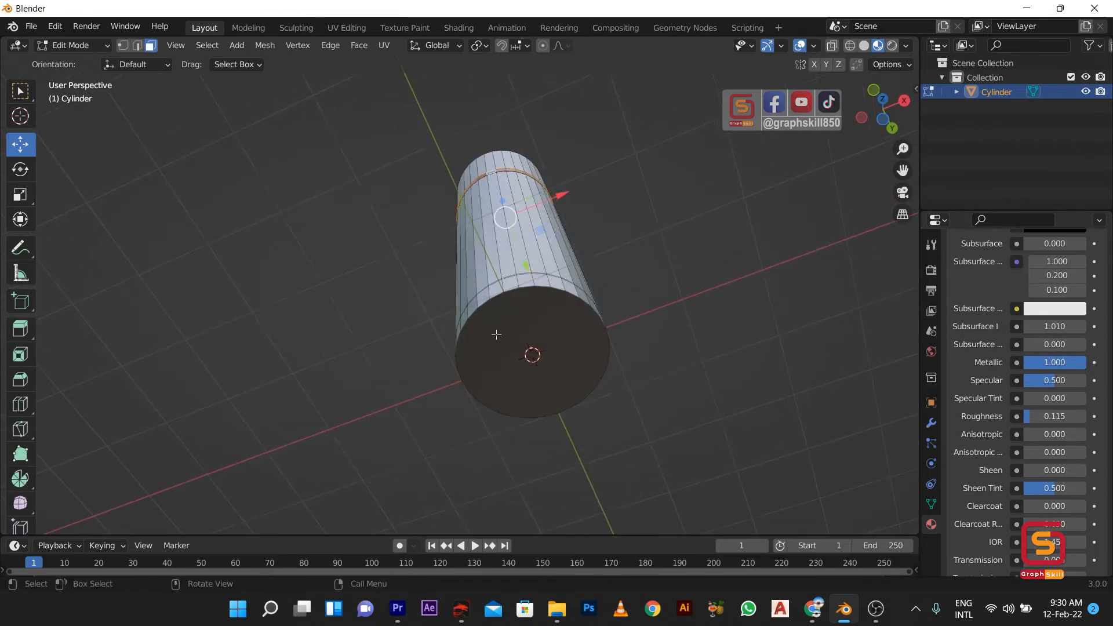
left_click(557, 375)
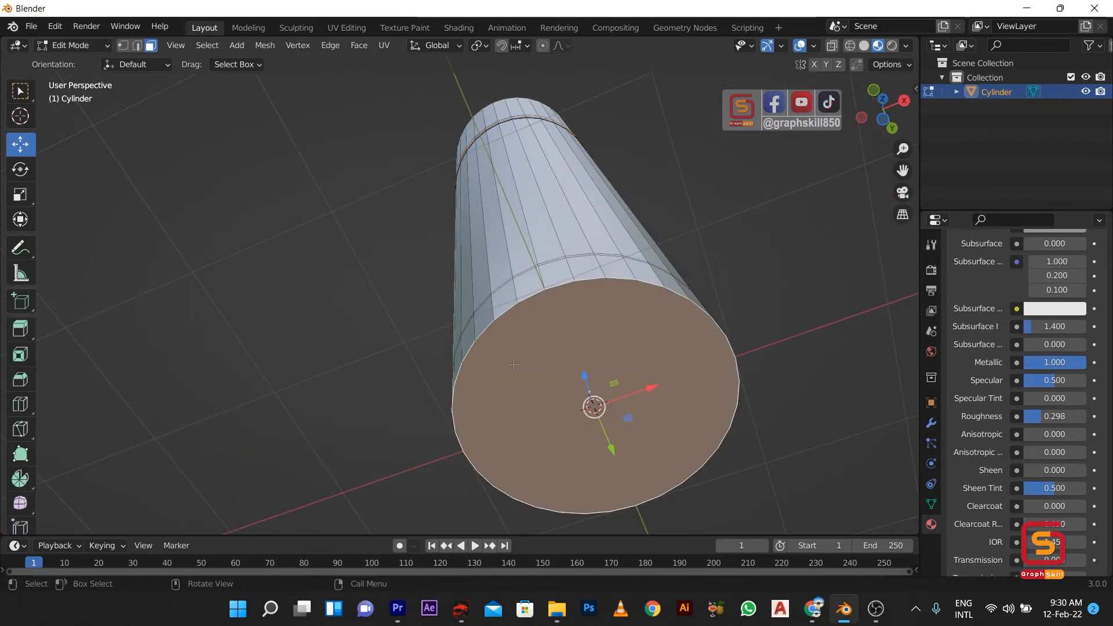
key("i")
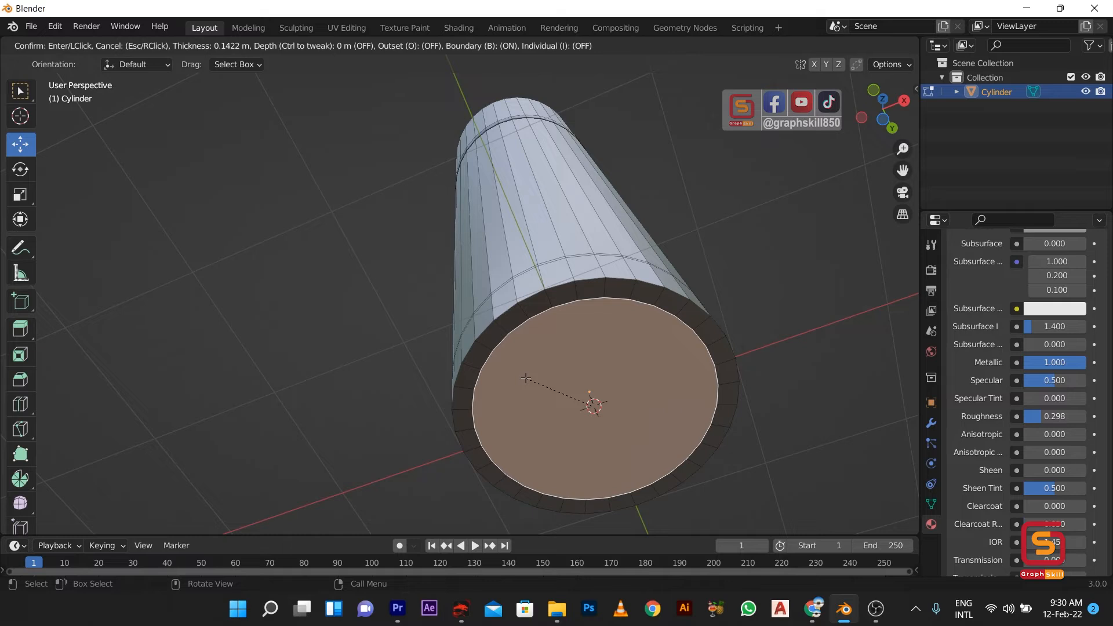
left_click(525, 378)
key("i")
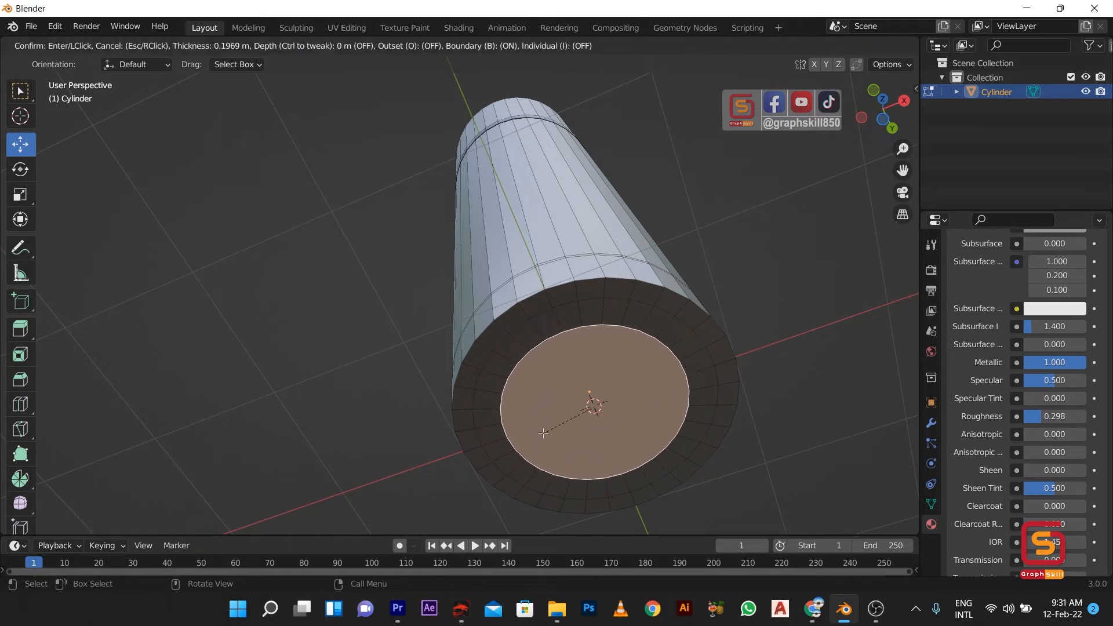
left_click(547, 428)
Step: Extrude the inner bottom face inward to form a shallow recess and inset the recessed face about 0.1 m
key("e")
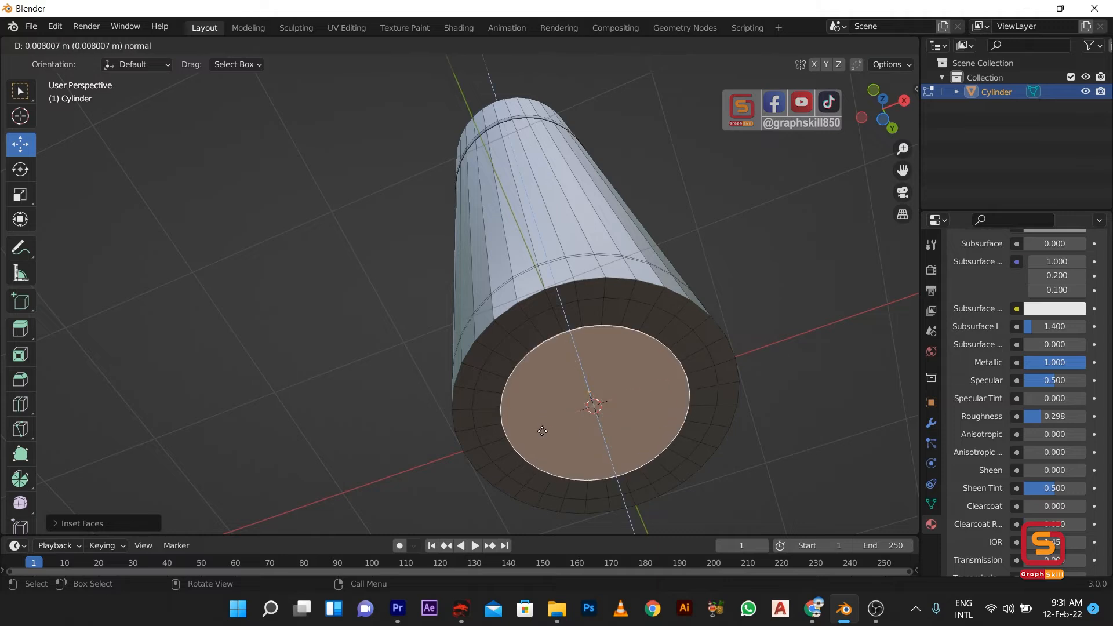
left_click(547, 414)
key("i")
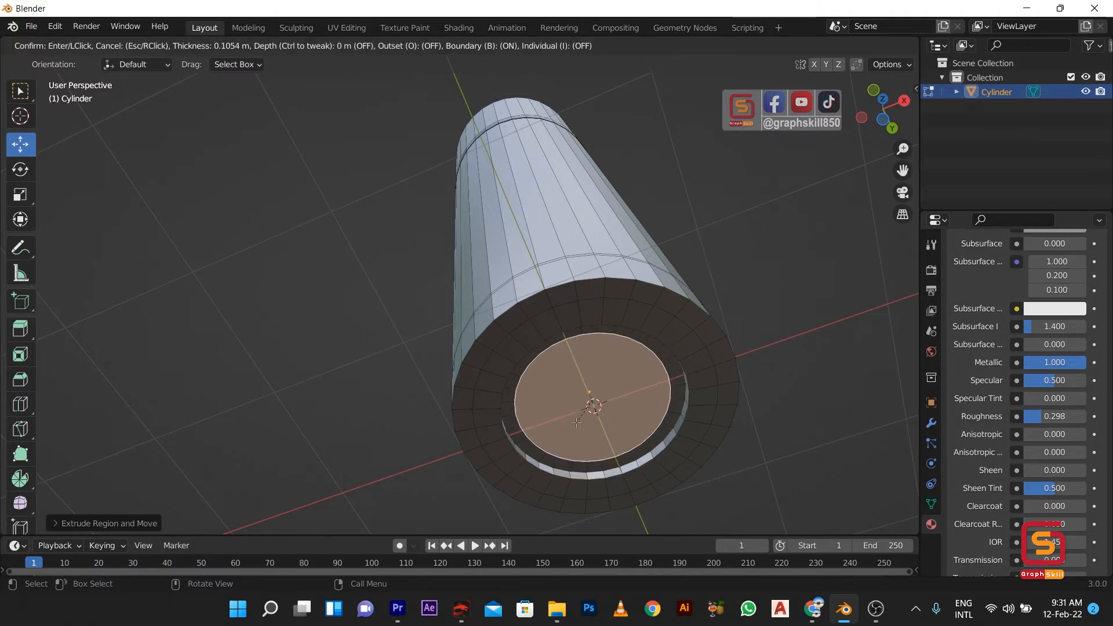
left_click(575, 422)
Step: Inset the recessed bottom face repeatedly towards its centre to form concentric rings, the innermost inset by about 0.13 m
key("i")
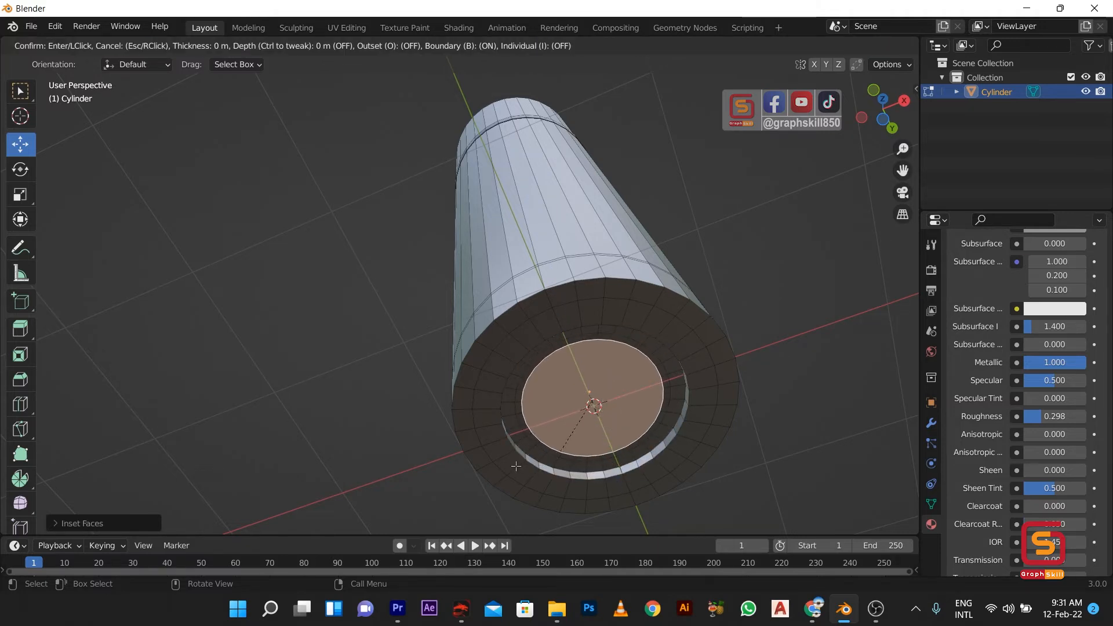
left_click(540, 445)
key("i")
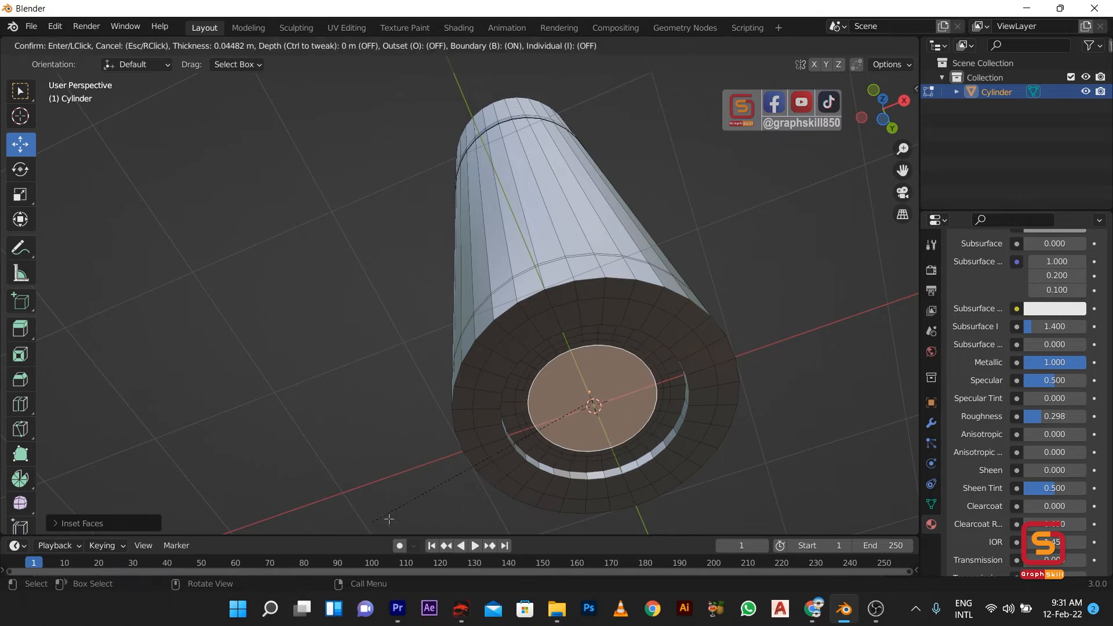
left_click(383, 524)
key("i")
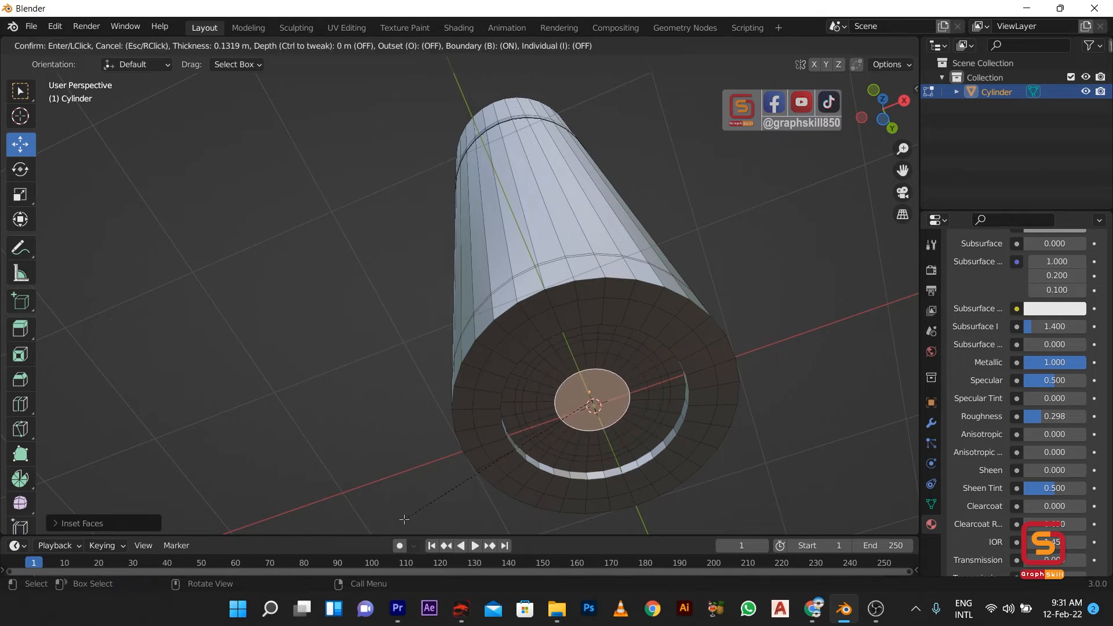
left_click(439, 514)
scroll(605, 305, "down", 5)
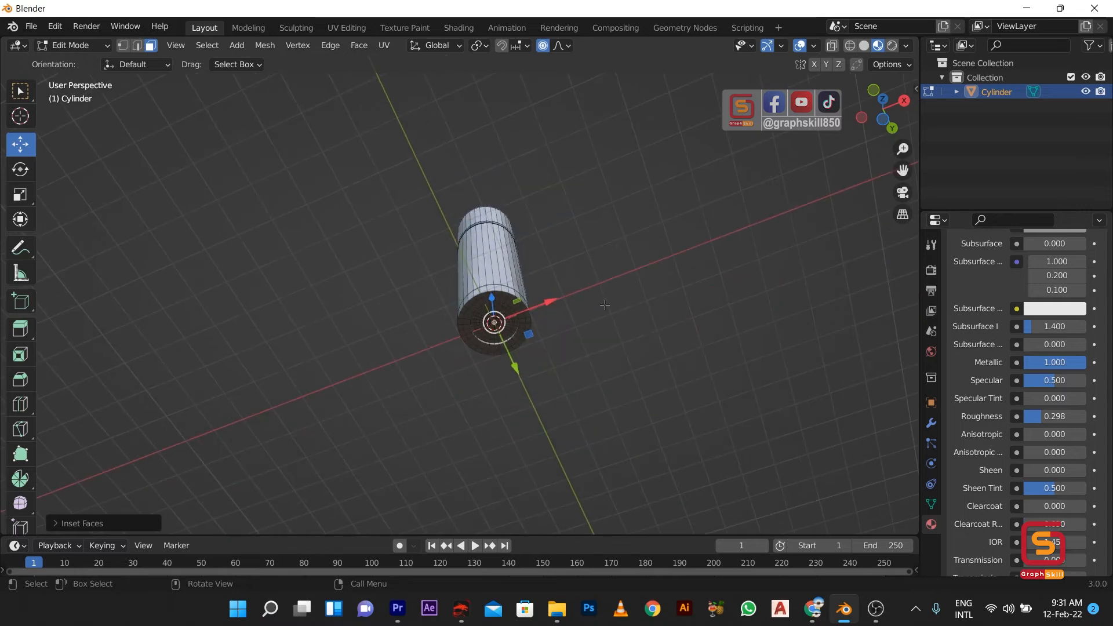
middle_click_drag(597, 276, 561, 390)
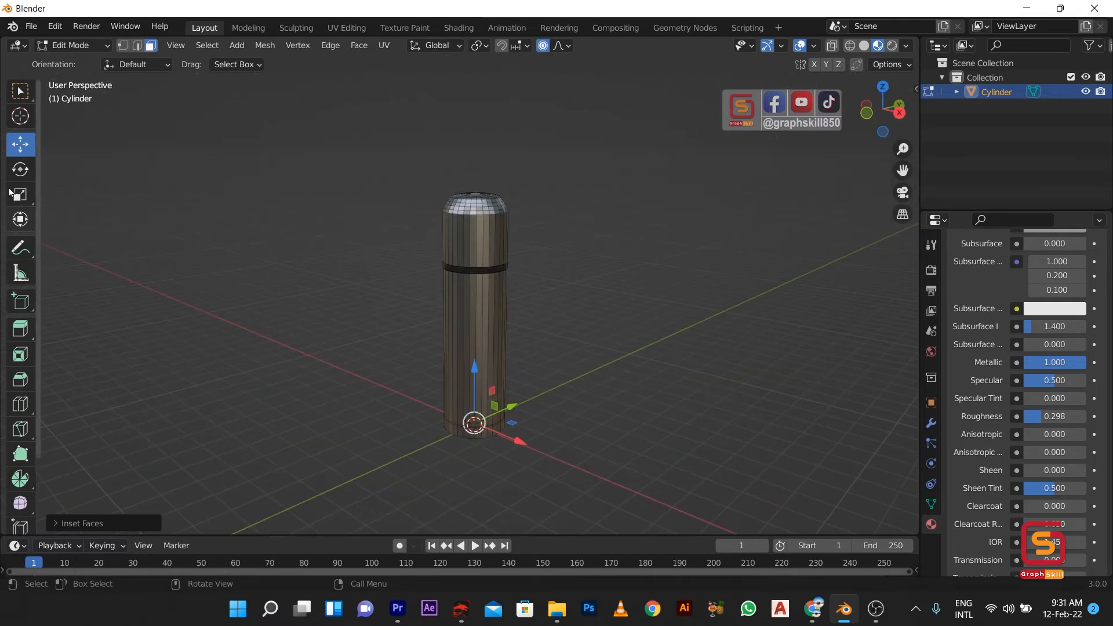
Step: Return to Object Mode and add a Subdivision Surface modifier to the bottle with the viewport level set to 3
key("Tab")
middle_click_drag(371, 287, 332, 296)
left_click(931, 423)
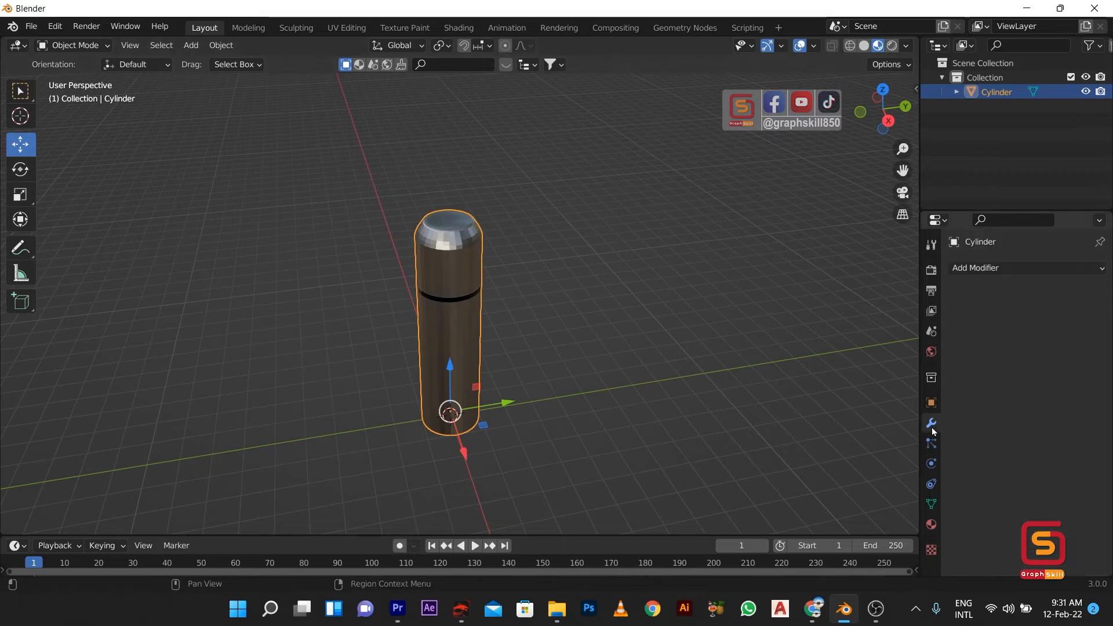
left_click(985, 267)
left_click(839, 527)
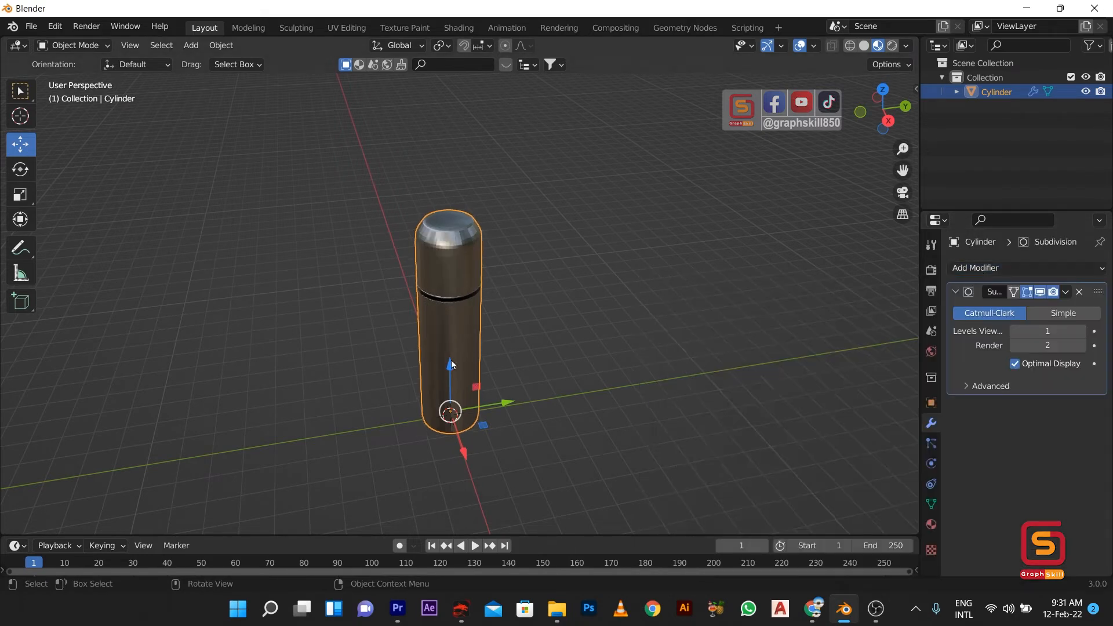
scroll(450, 360, "up", 2)
left_click(1081, 331)
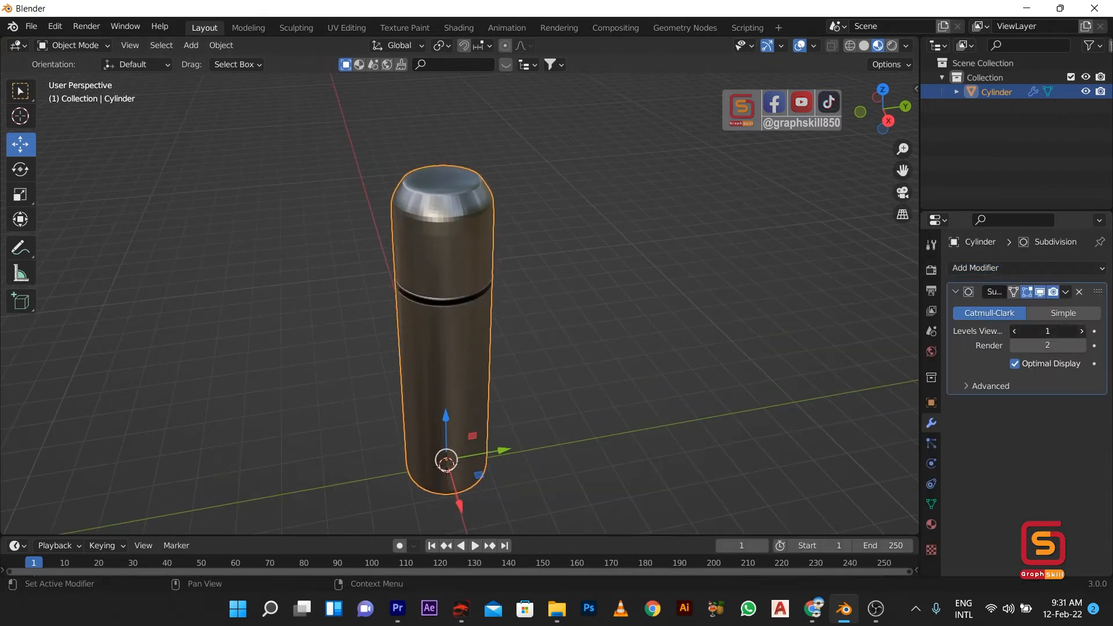
left_click(1081, 330)
Step: Inspect the smoothed bottle from several angles and in front view, checking its shoulder, band and base
scroll(701, 252, "down", 4)
middle_click_drag(701, 251, 570, 327)
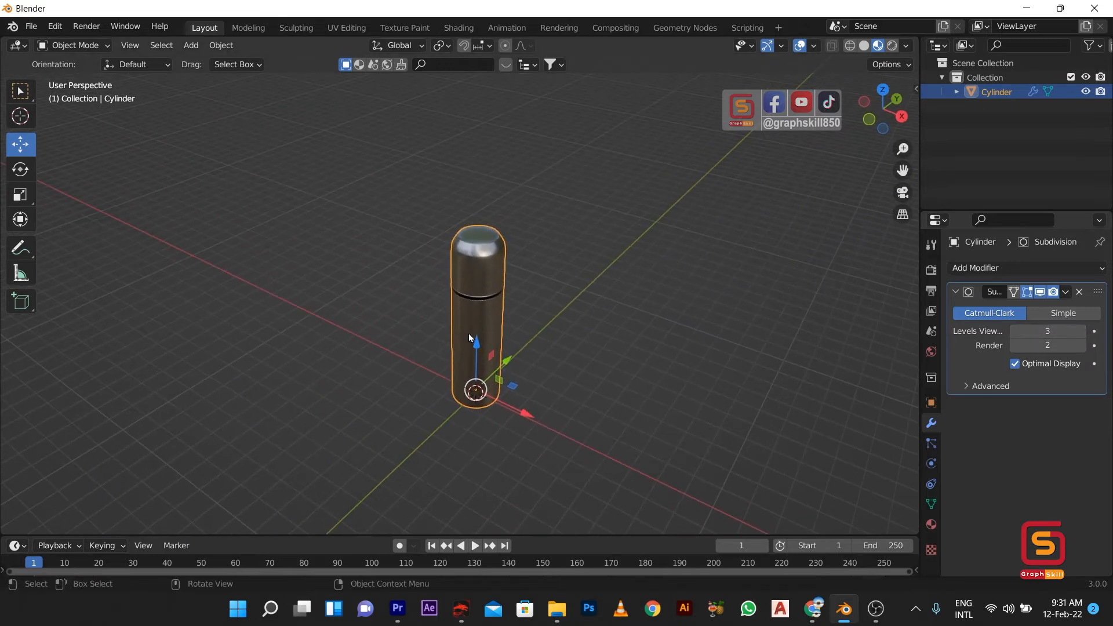
scroll(470, 333, "up", 4)
middle_click_drag(539, 281, 520, 257)
scroll(520, 257, "down", 2)
middle_click_drag(381, 341, 394, 367)
scroll(463, 402, "up", 1)
key("KP_1")
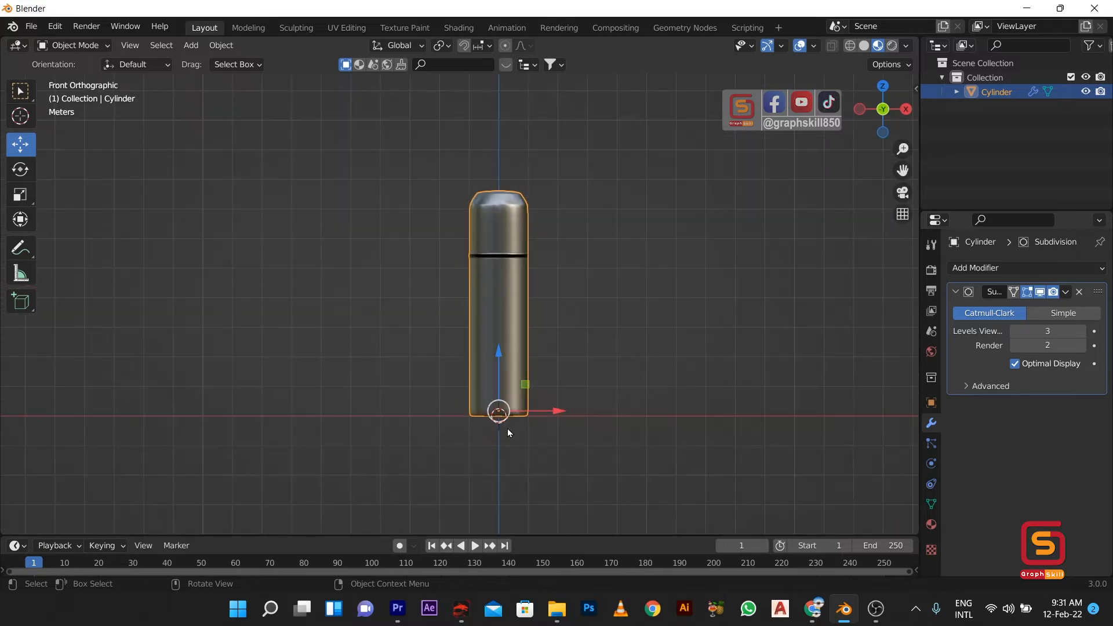
scroll(518, 297, "down", 3)
middle_click_drag(478, 331, 380, 362)
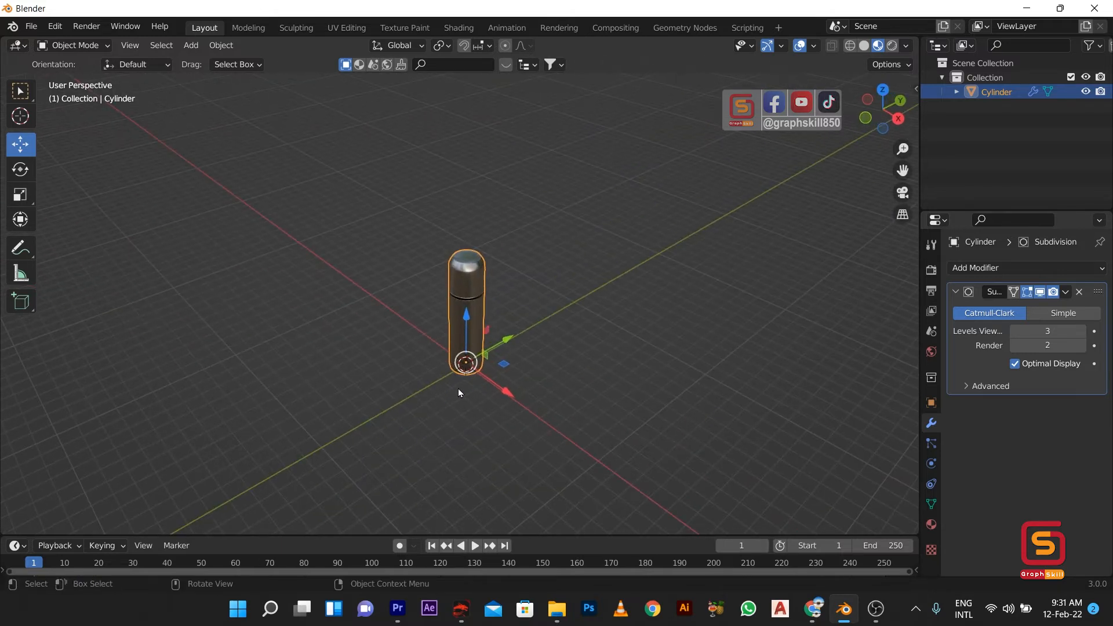
Step: Add a mesh plane at the bottle's base and scale it up as a floor
key("shift+a")
mouse_move(377, 298)
left_click(531, 300)
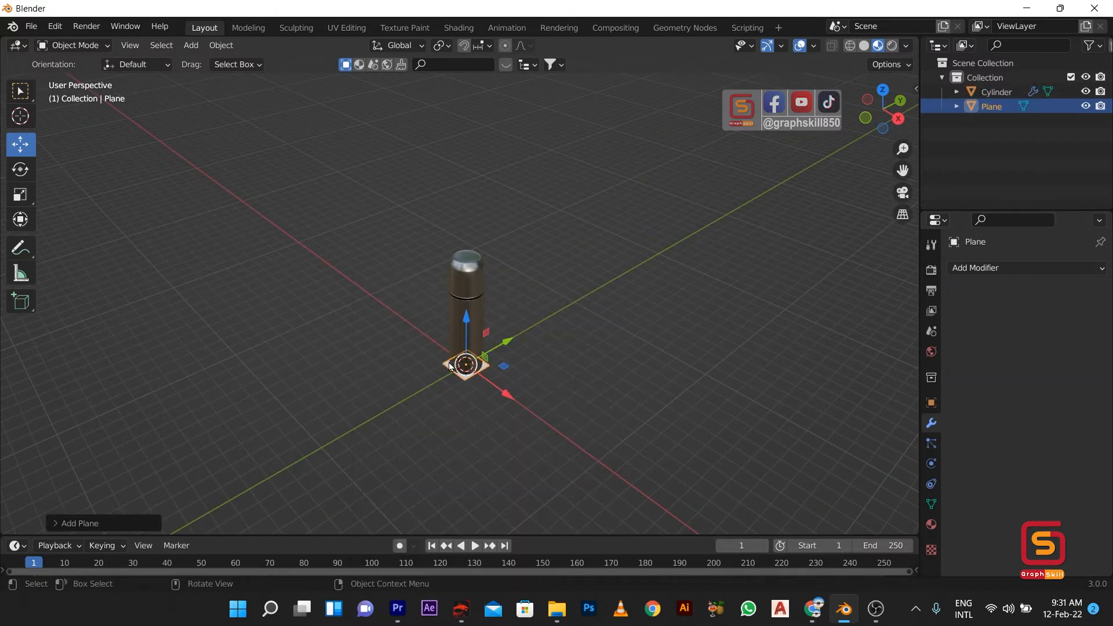
key("s")
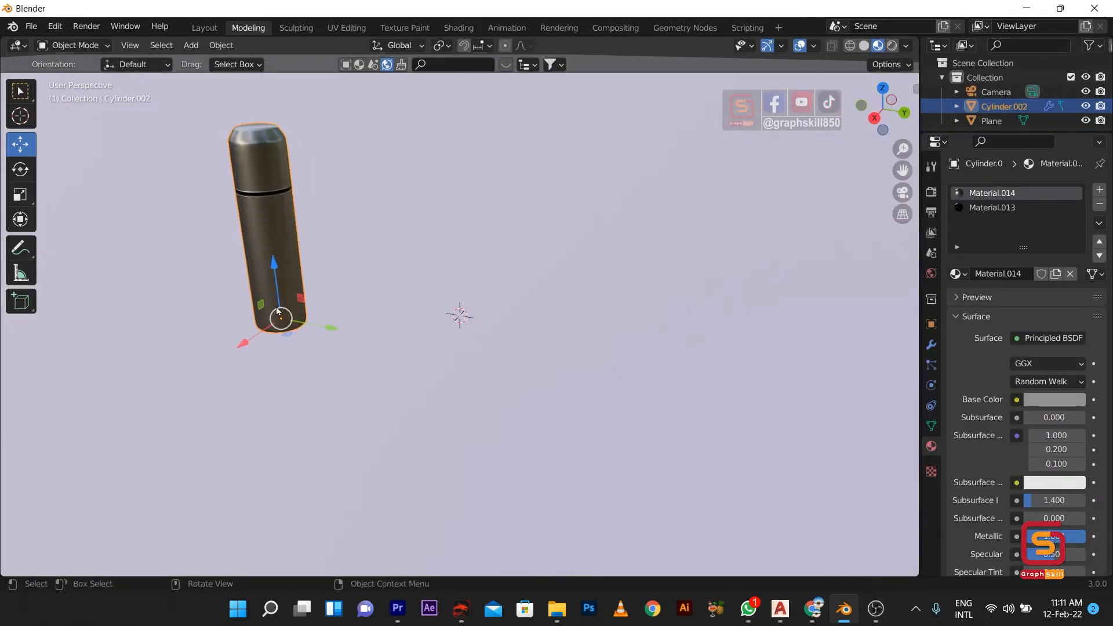
Step: Paste a copy of the bottle and move it across the floor to stand beside the original
key("ctrl+v")
key("g")
left_click(367, 295)
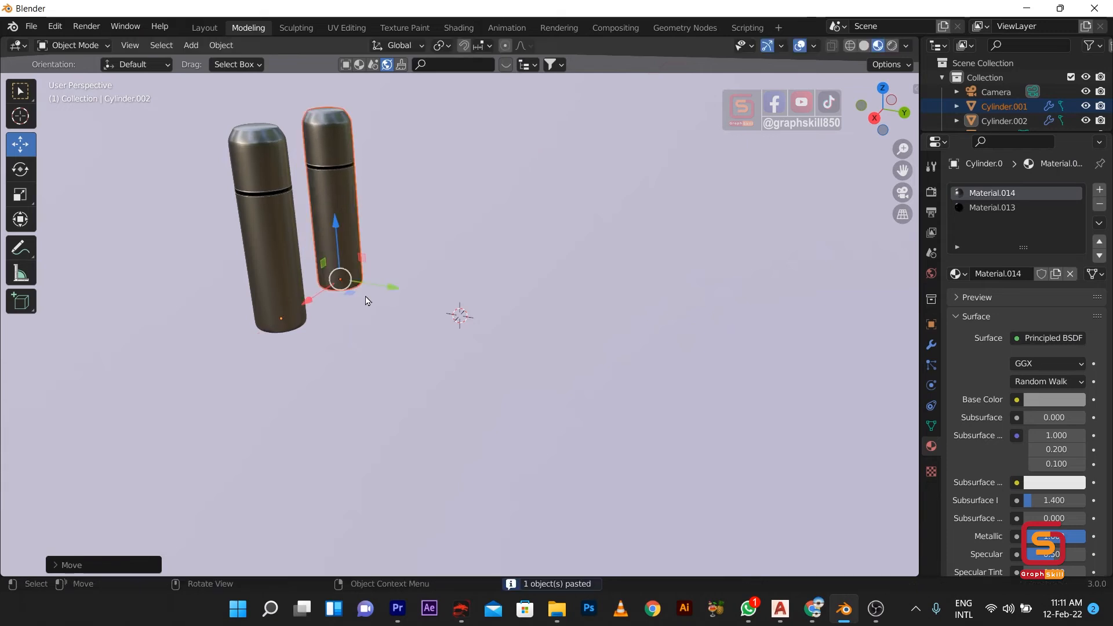
key("g")
left_click(383, 337)
key("g")
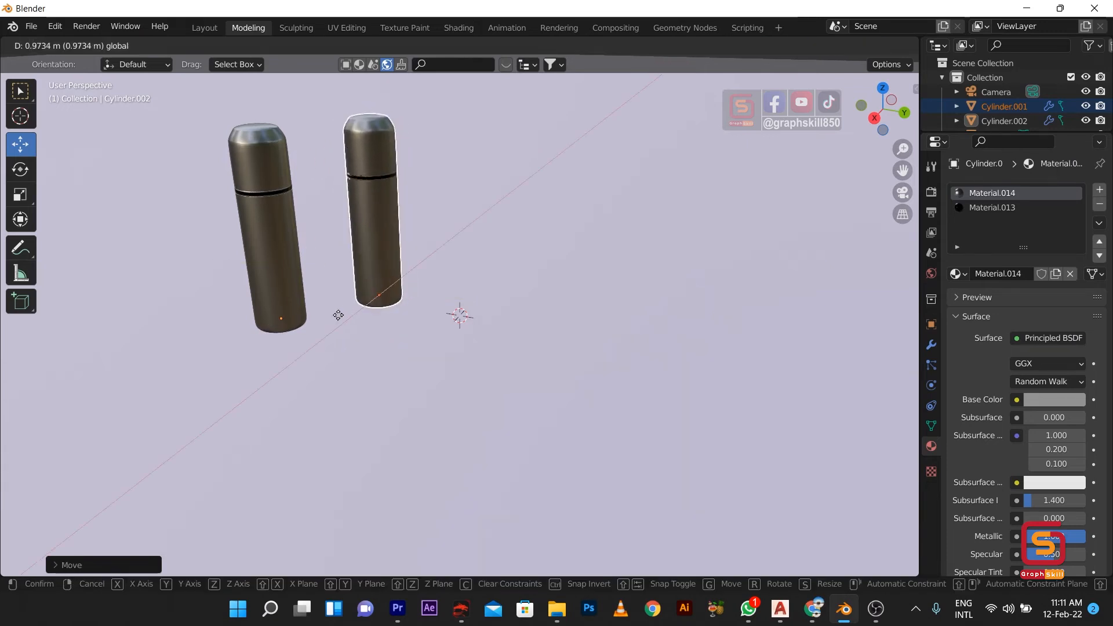
left_click(356, 322)
Step: Paste another bottle and move it to the far side of the second one, making a row of three
key("ctrl+v")
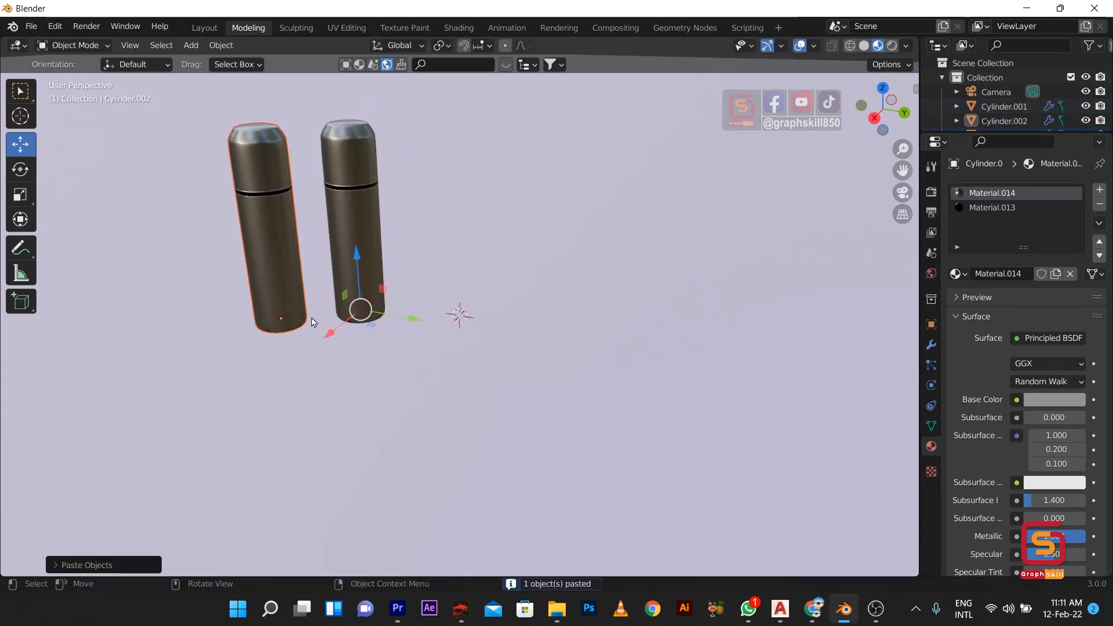
left_click(280, 325)
key("g")
left_click(455, 316)
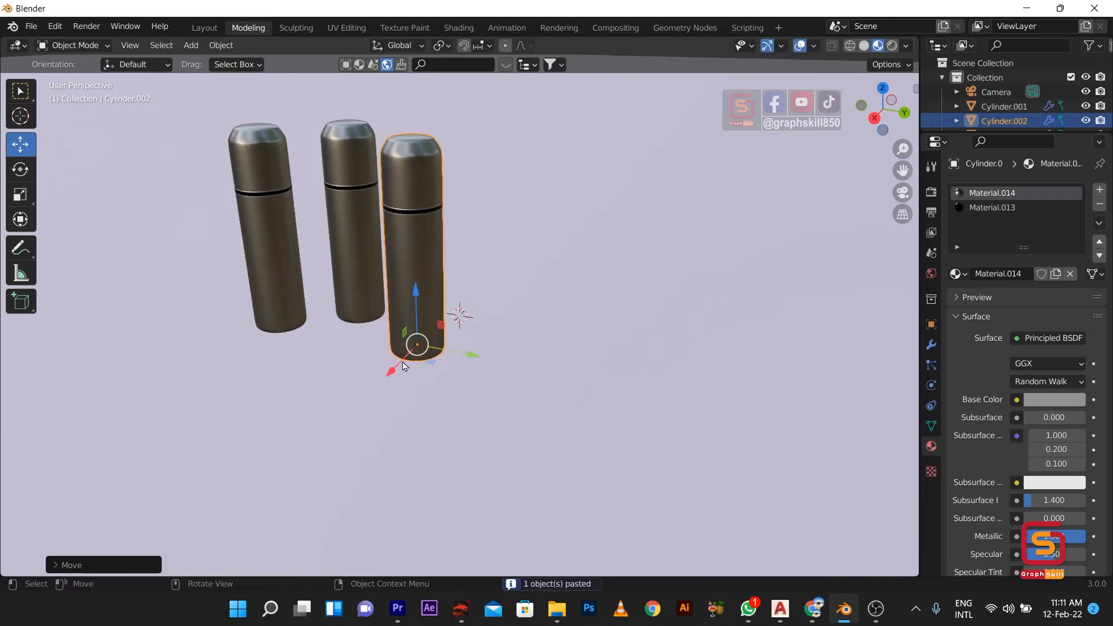
key("g")
left_click(413, 316)
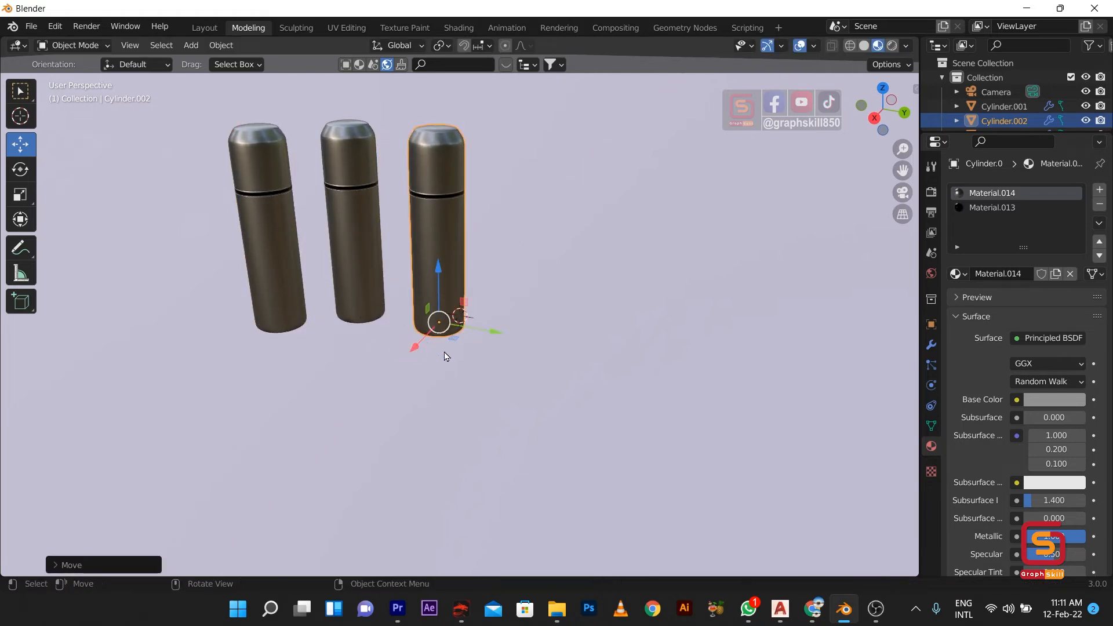
Step: Copy and paste the three standing bottles together, and position the copies in top view to continue the row
left_click(364, 250, "shift")
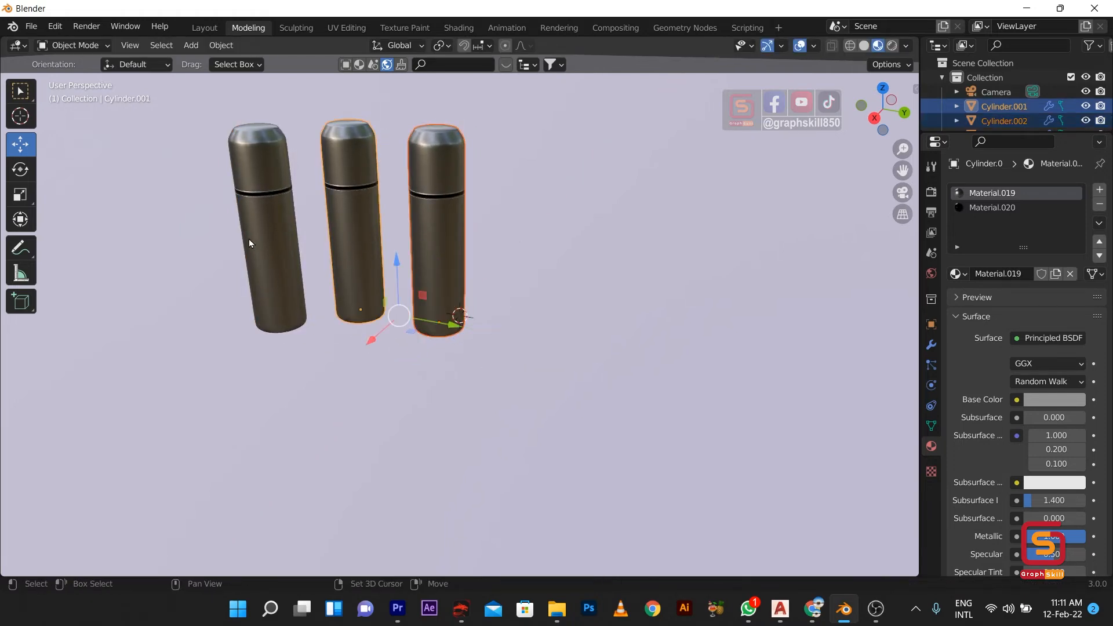
left_click(249, 239, "shift")
key("ctrl+c")
key("ctrl+v")
key("g")
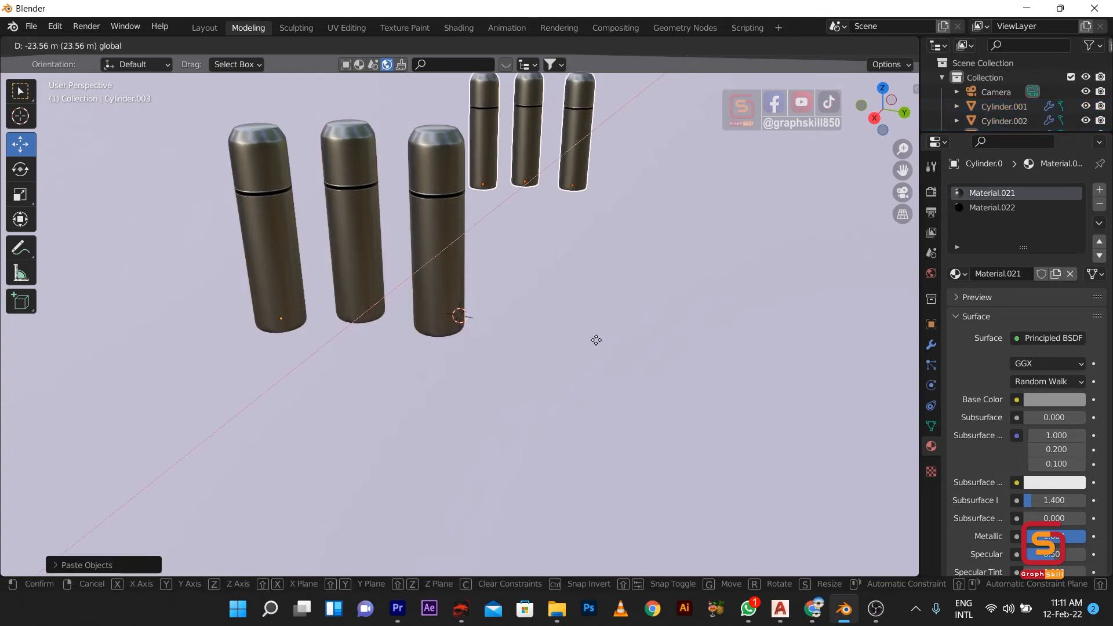
left_click(684, 325)
key("KP_7")
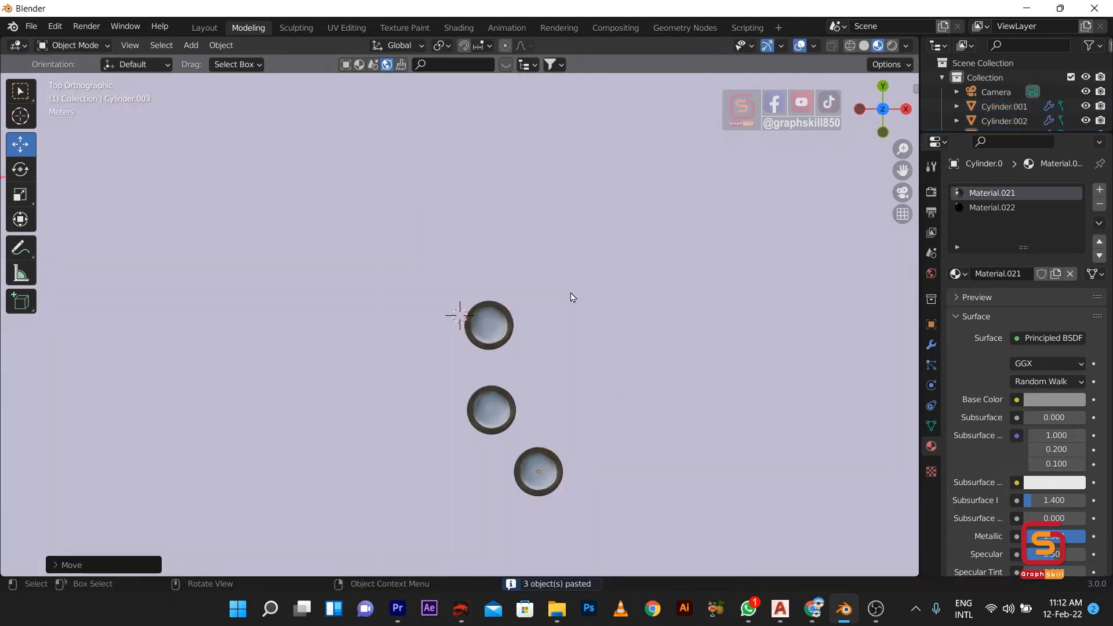
left_click_drag(267, 250, 503, 243)
left_click_drag(443, 202, 427, 212)
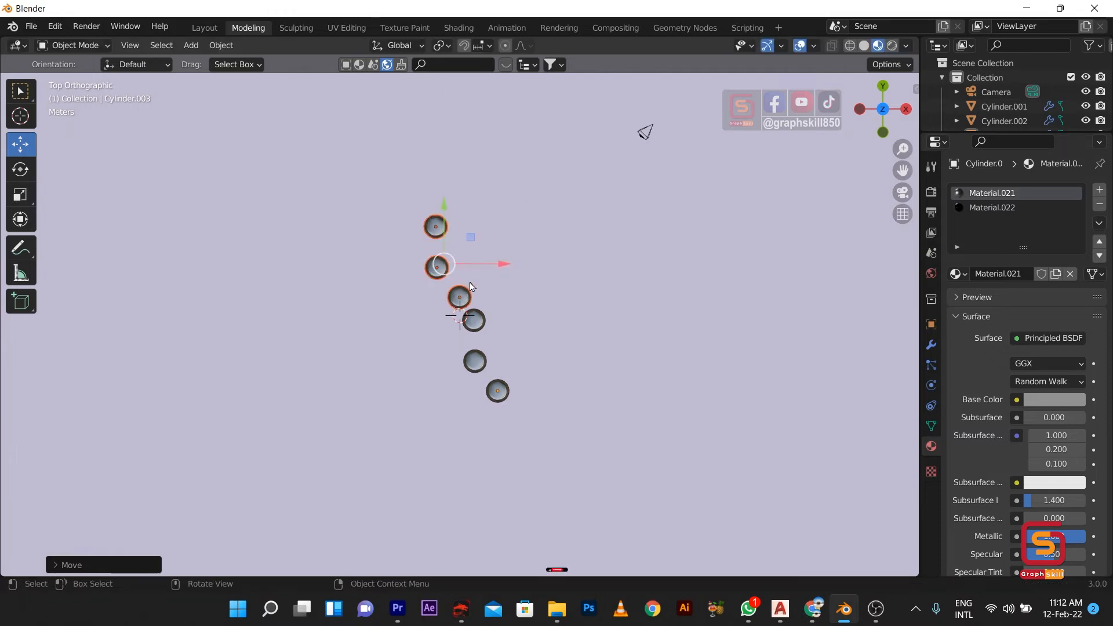
Step: Reposition the original bottles in top view so they form an evenly spaced diagonal line
scroll(478, 316, "up", 2)
left_click(481, 320)
left_click_drag(503, 323, 460, 324)
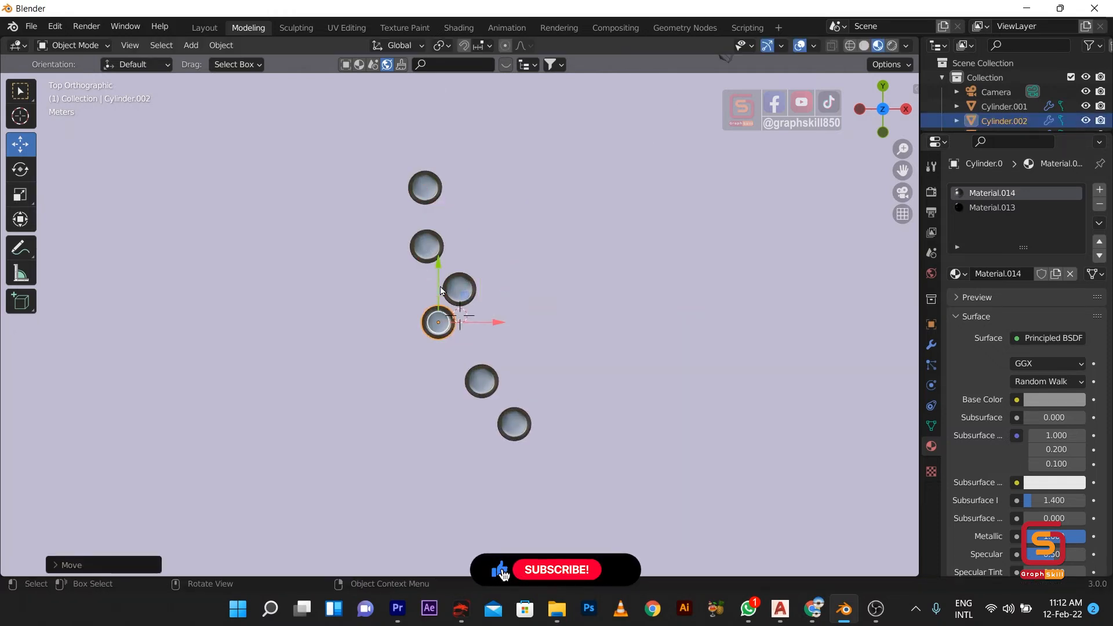
left_click_drag(438, 286, 484, 343)
left_click(514, 425)
left_click_drag(515, 425, 508, 413)
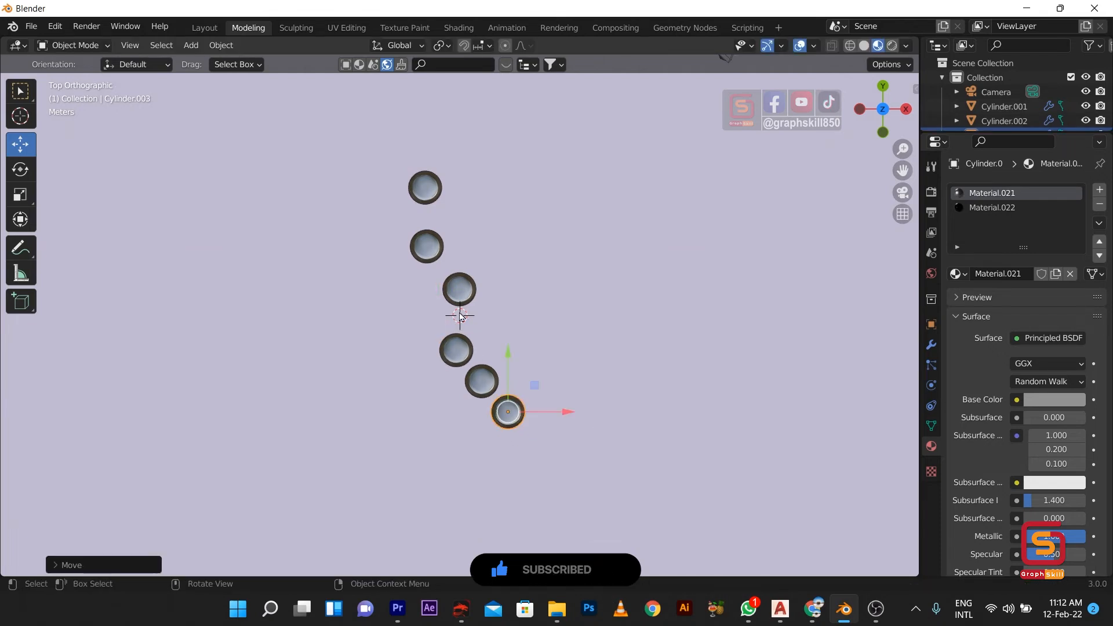
Step: Move the three copied bottles one by one in top view to extend the diagonal line of bottles
left_click(462, 294)
left_click_drag(462, 293, 420, 317)
left_click(457, 298)
left_click(456, 296)
left_click(425, 246)
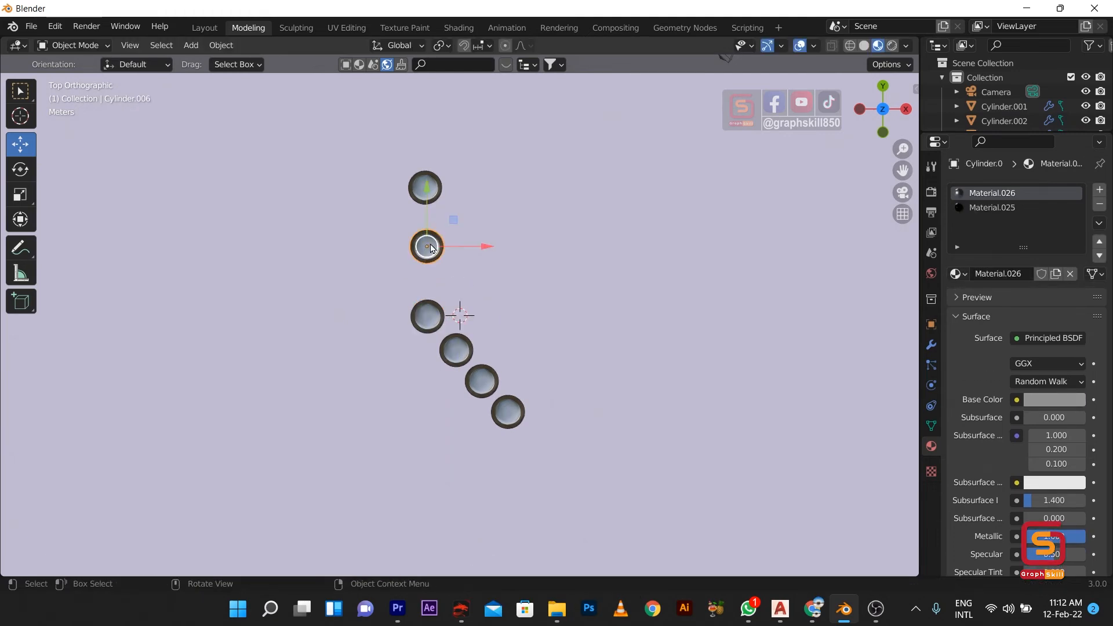
left_click_drag(426, 246, 395, 286)
left_click_drag(423, 187, 484, 315)
Step: Paste a seventh bottle in front of the row and rotate it in camera view to lie on its side
key("ctrl+v")
key("KP_0")
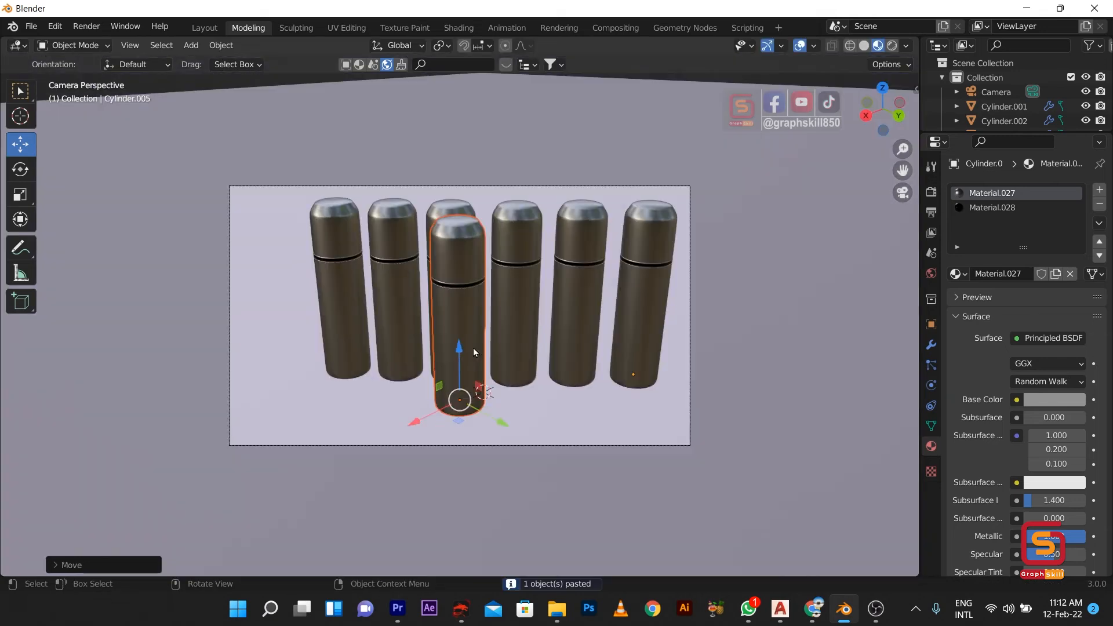
left_click(462, 359)
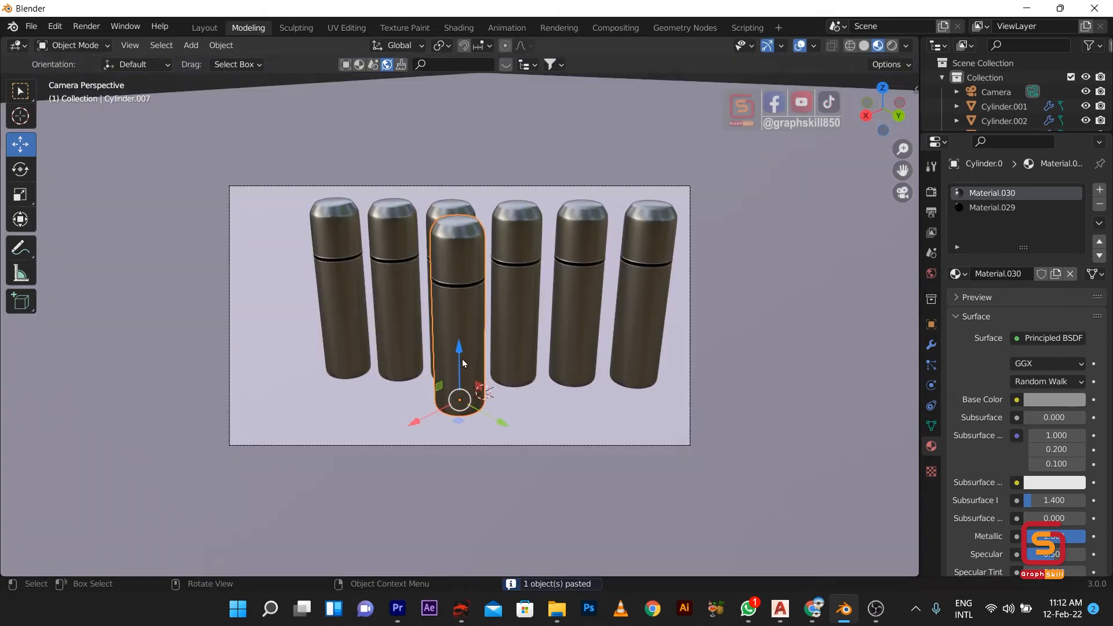
left_click(20, 168)
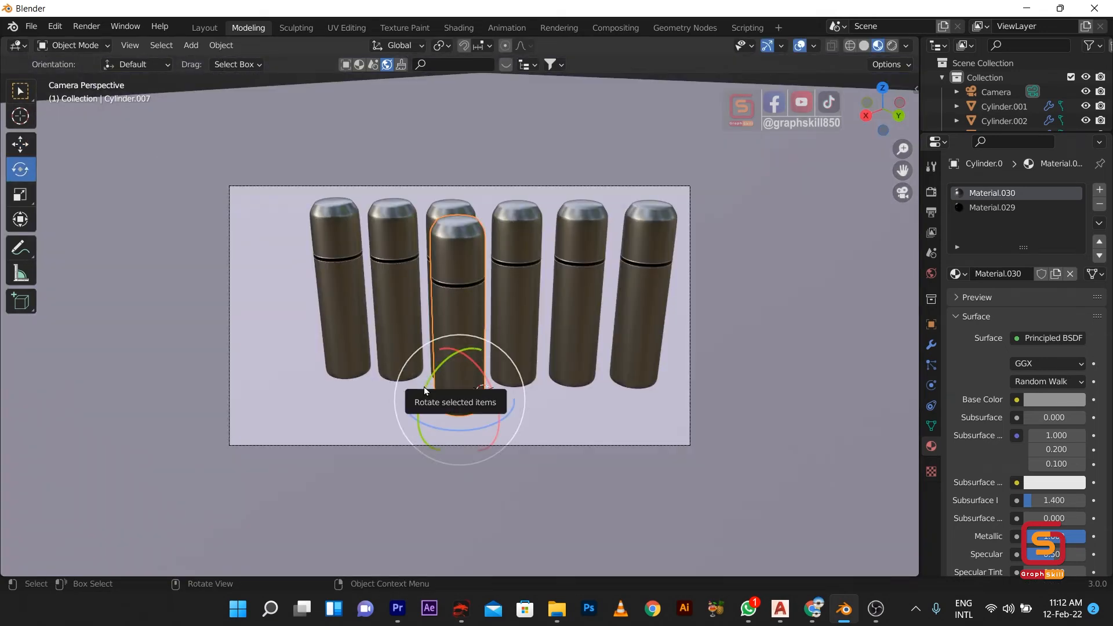
left_click_drag(424, 390, 378, 139)
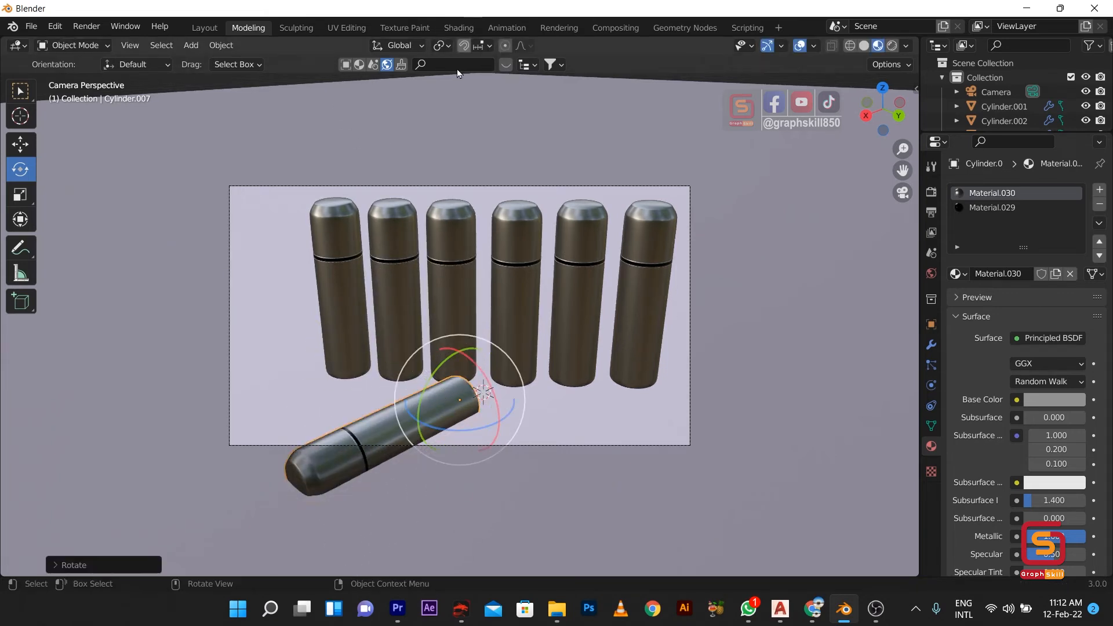
Step: Raise the lying bottle along the Z axis in front view so that it rests on the floor
left_click(27, 149)
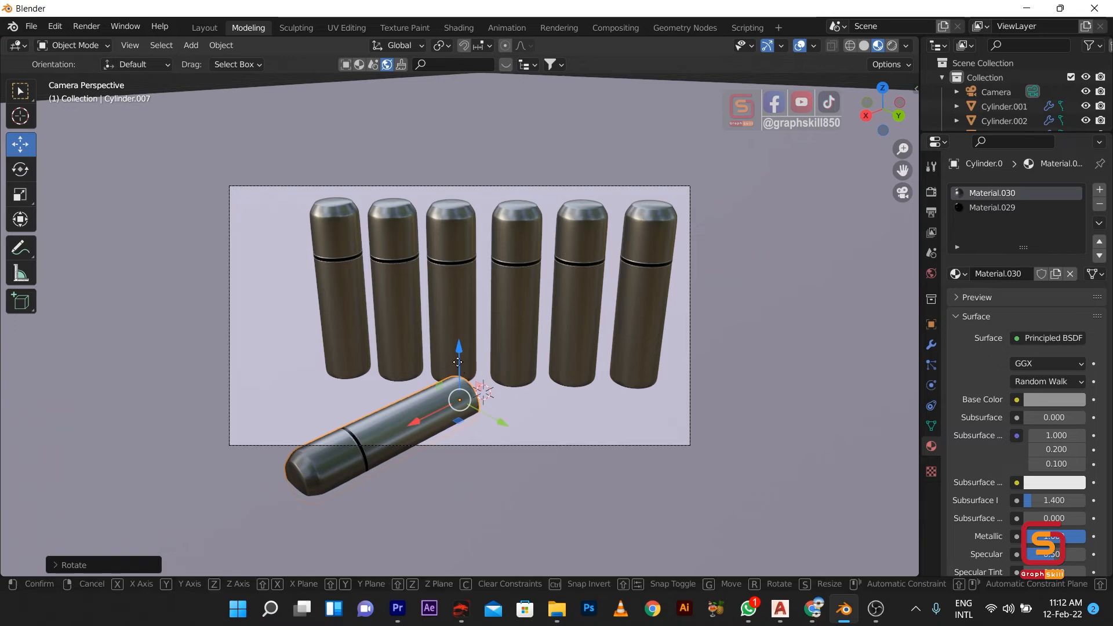
mouse_move(461, 351)
left_mouse_down()
mouse_move(467, 364)
mouse_move(461, 354)
left_mouse_up()
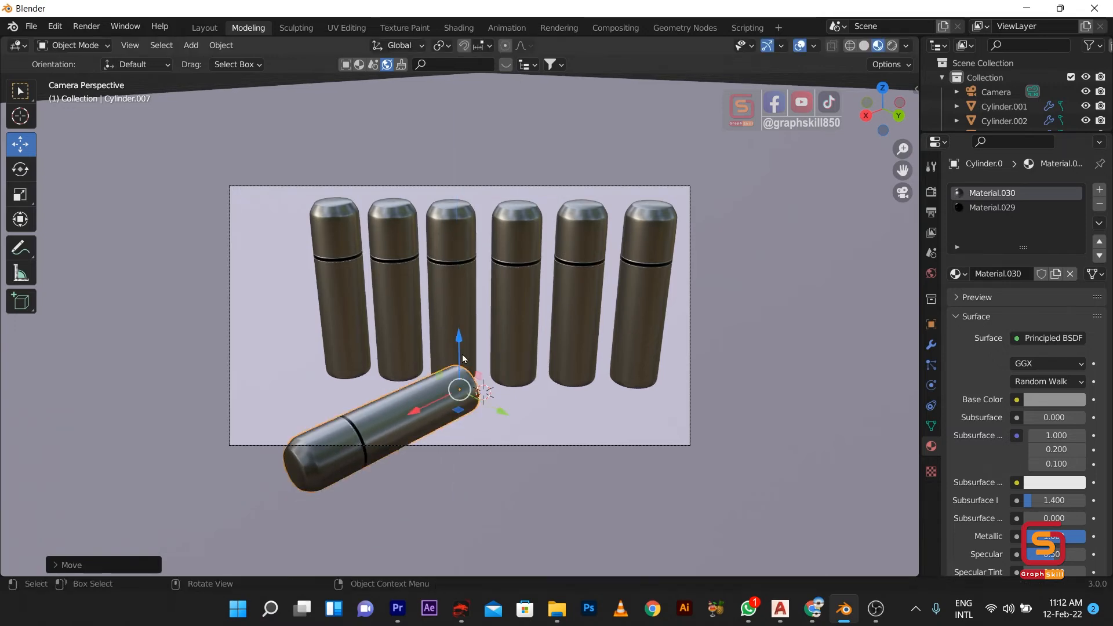
key("KP_1")
scroll(497, 307, "up", 3)
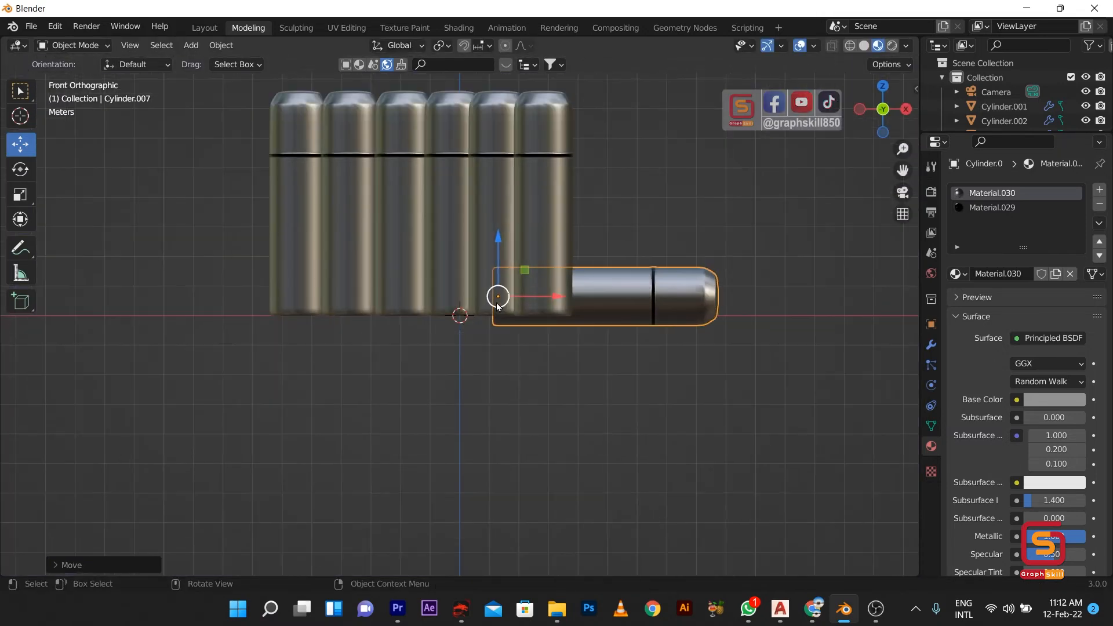
left_click_drag(501, 270, 502, 260)
middle_click_drag(503, 241, 285, 350)
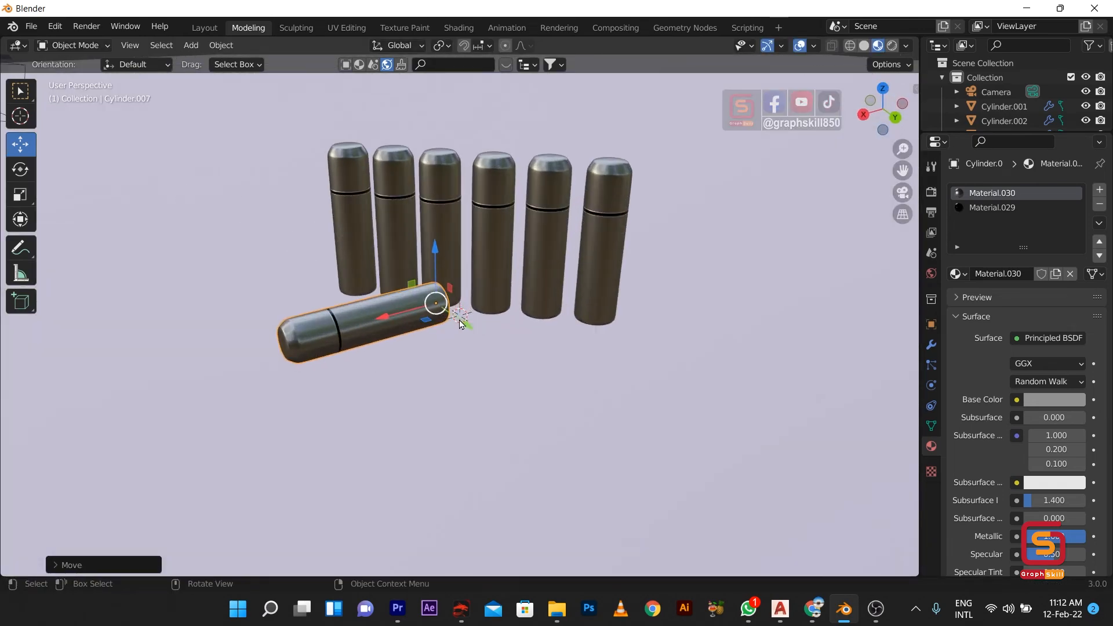
Step: Rotate the lying bottle about 45° in top view to run parallel to the diagonal row, and move it closer in front
key("KP_7")
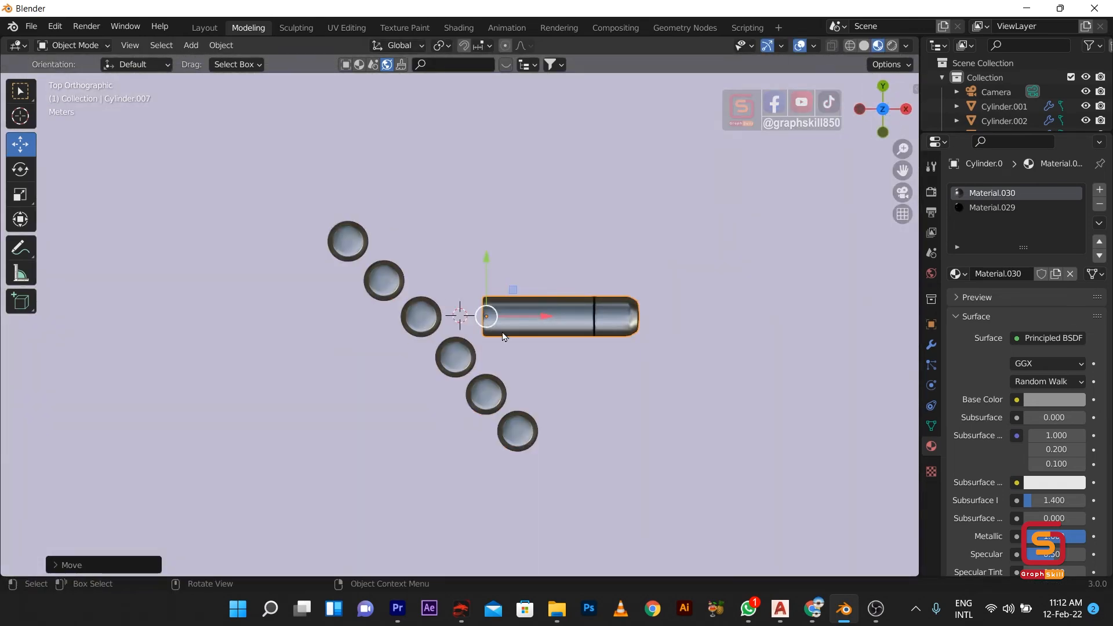
left_click(21, 168)
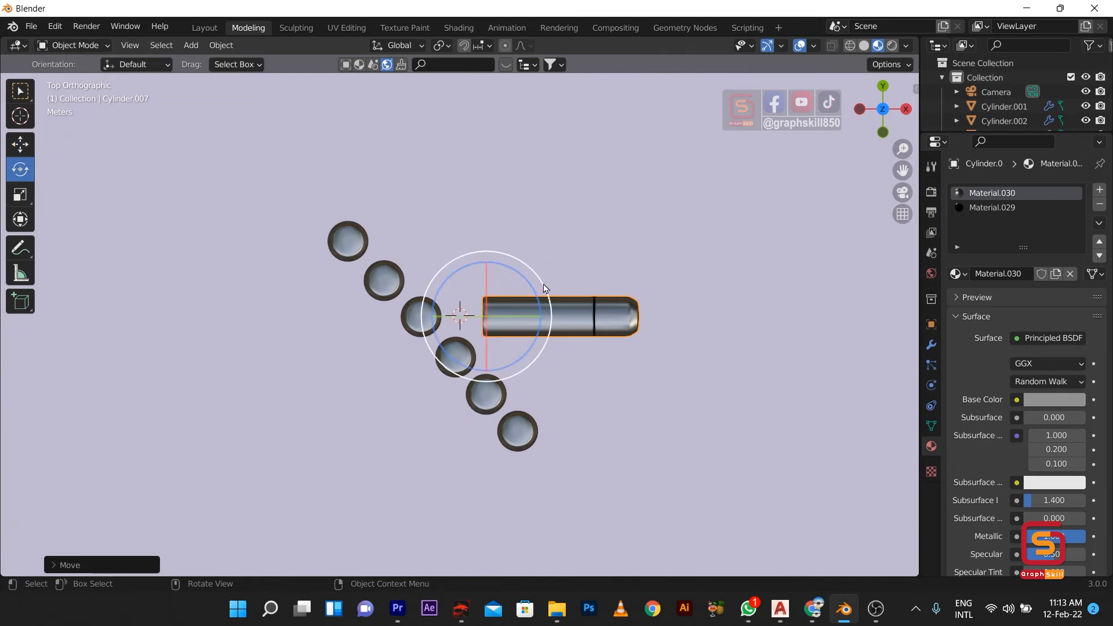
left_click_drag(544, 288, 570, 344)
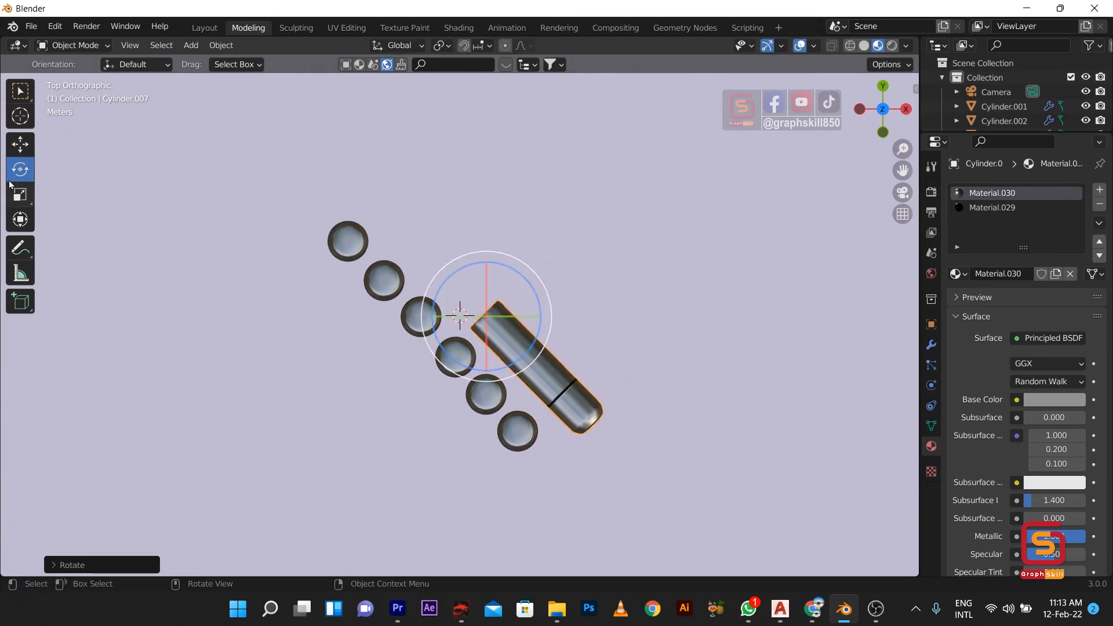
left_click(19, 146)
left_click_drag(488, 320, 423, 263)
middle_click_drag(423, 263, 355, 237)
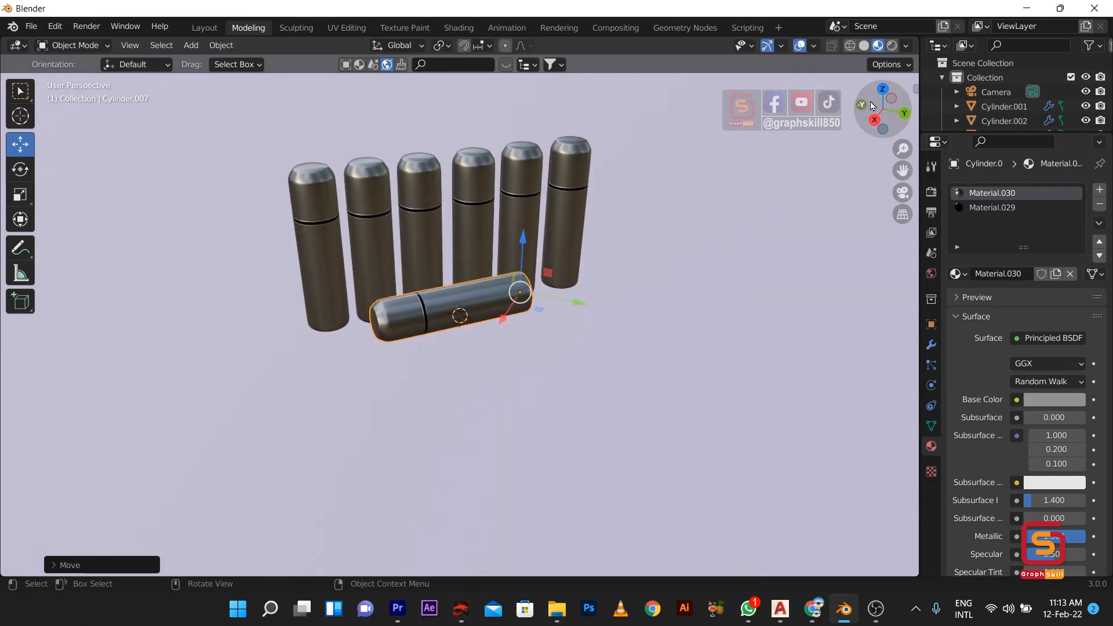
key("KP_0")
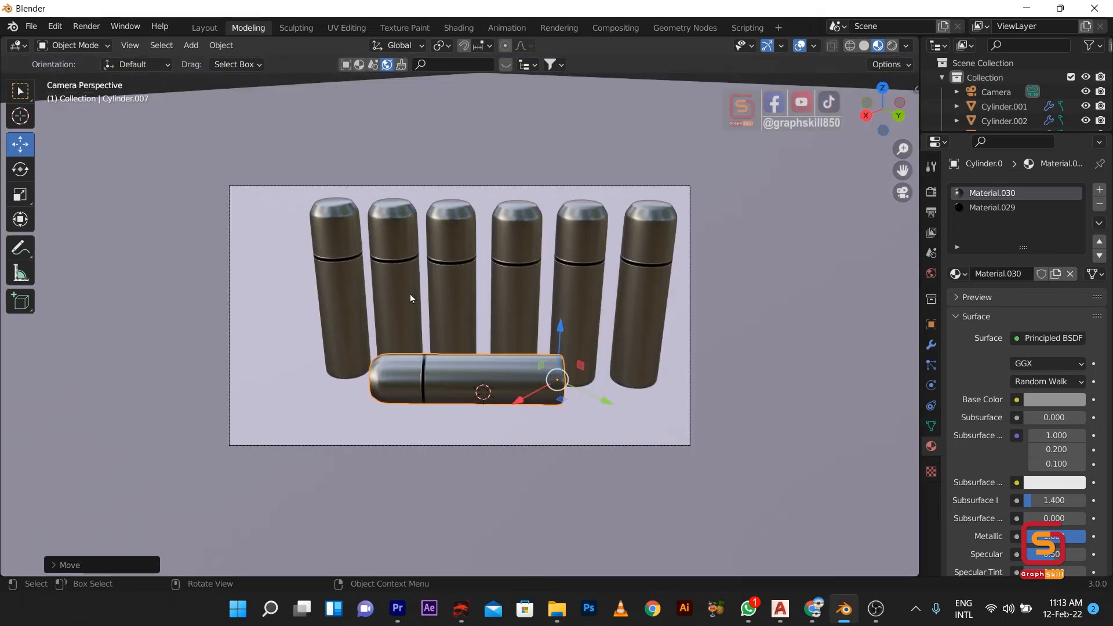
Step: Lock the camera to the view and reframe the shot at a slightly lower angle with all seven bottles in frame
mouse_move(332, 326)
middle_mouse_down()
mouse_move(343, 329)
mouse_move(330, 335)
middle_mouse_up()
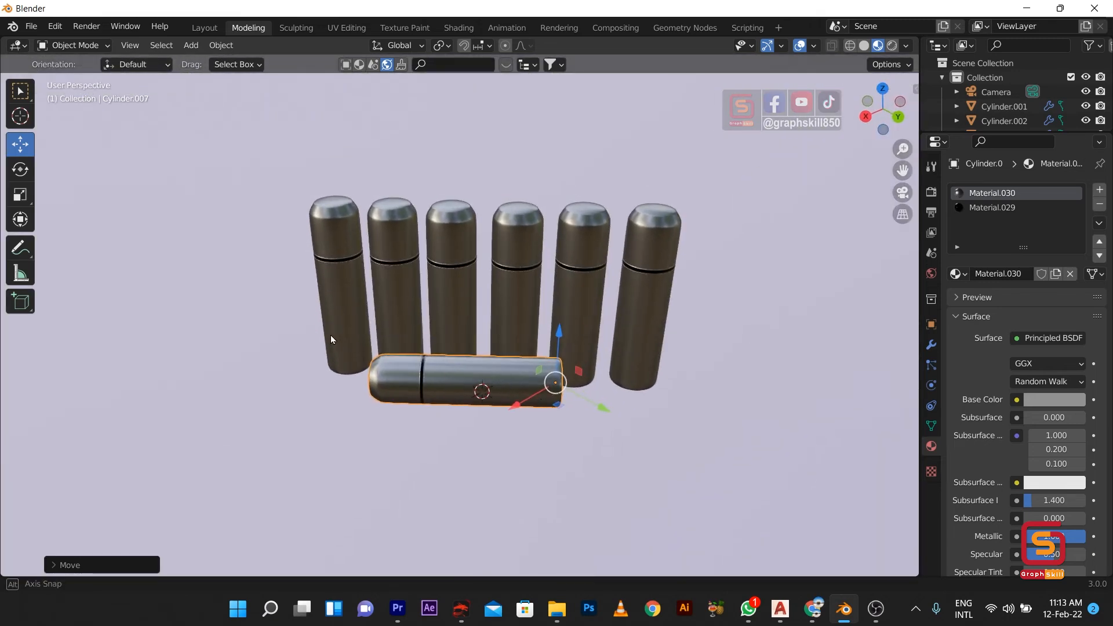
key("KP_0")
left_click(916, 89)
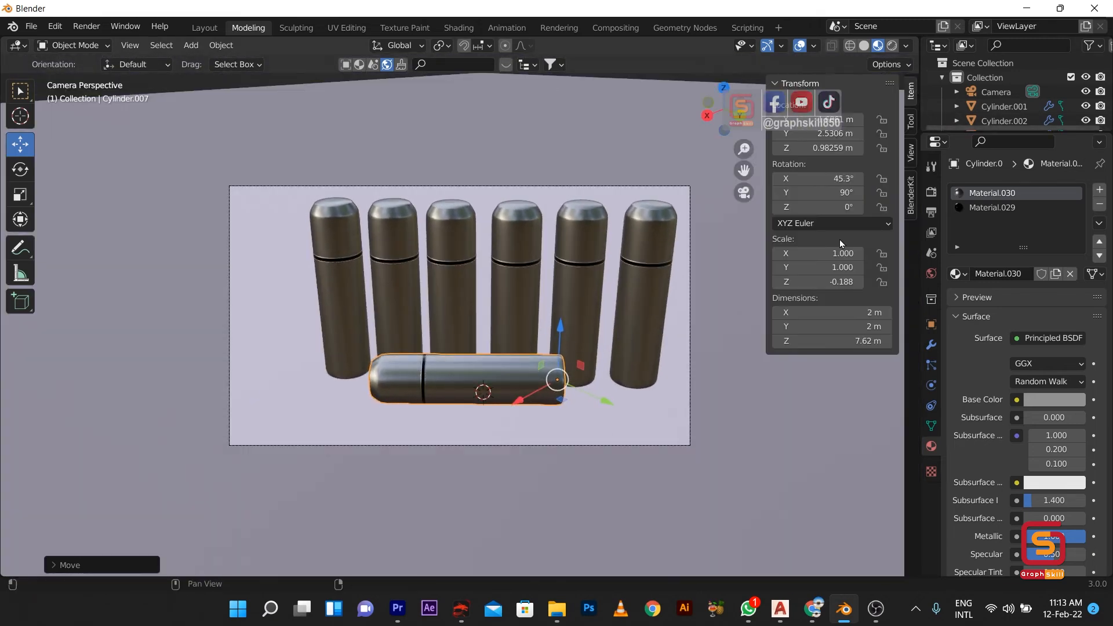
left_click(910, 158)
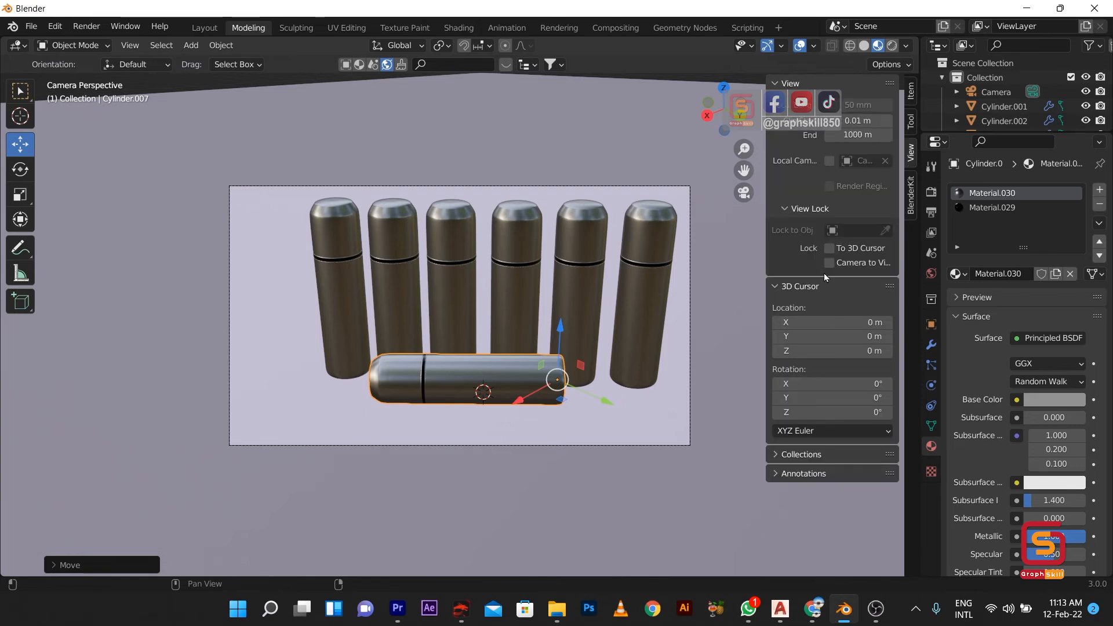
middle_click_drag(638, 282, 427, 267)
middle_click_drag(440, 286, 402, 259)
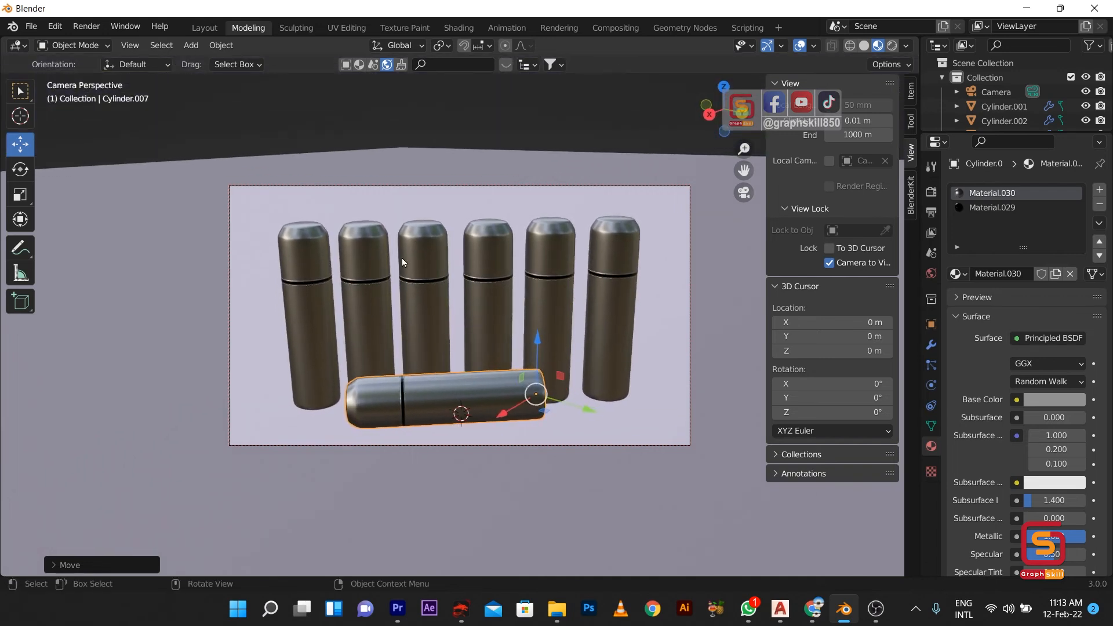
Step: Set the base color of the first upright bottle to orange and the second to green (G 0.287, B 0.003)
left_click(269, 311)
left_click(315, 276)
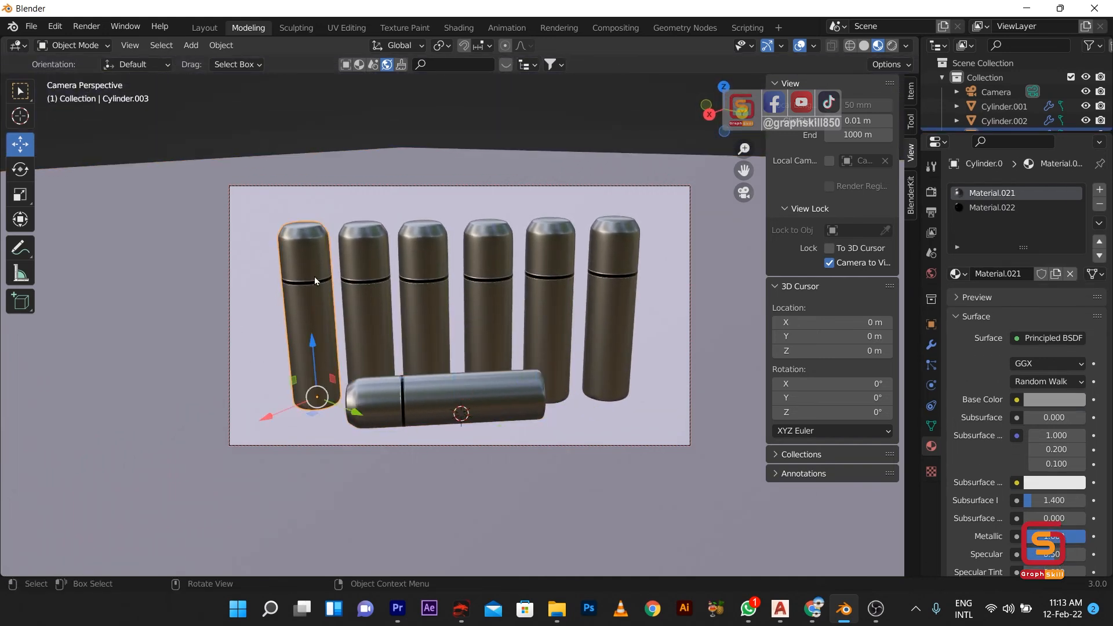
left_click(1049, 399)
mouse_move(1015, 264)
left_mouse_down()
mouse_move(984, 291)
mouse_move(998, 298)
mouse_move(979, 290)
left_mouse_up()
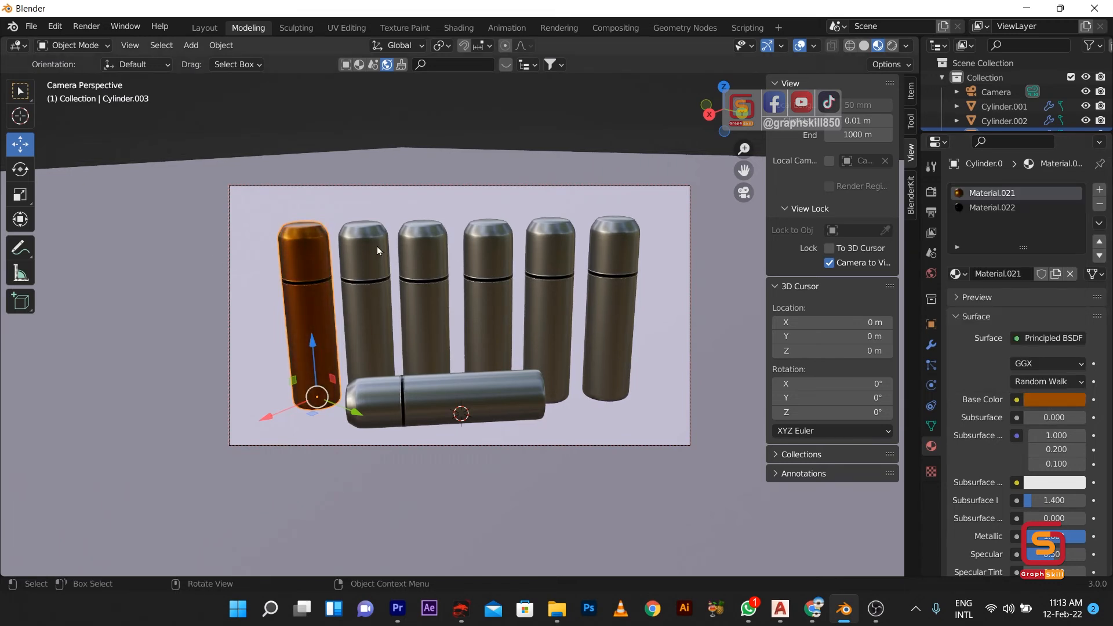
left_click(377, 245)
left_click(1056, 402)
left_click(967, 266)
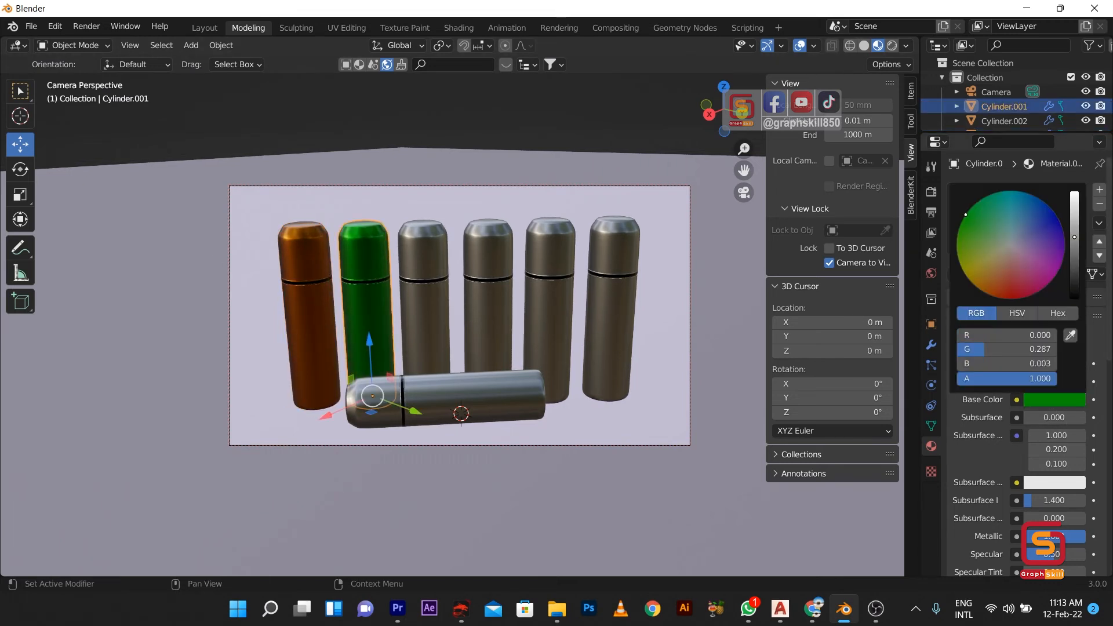
Step: Set the base color of the third upright bottle to pinkish magenta and the fourth to yellow (R 0.287, G 0.281, B 0)
left_click(431, 252)
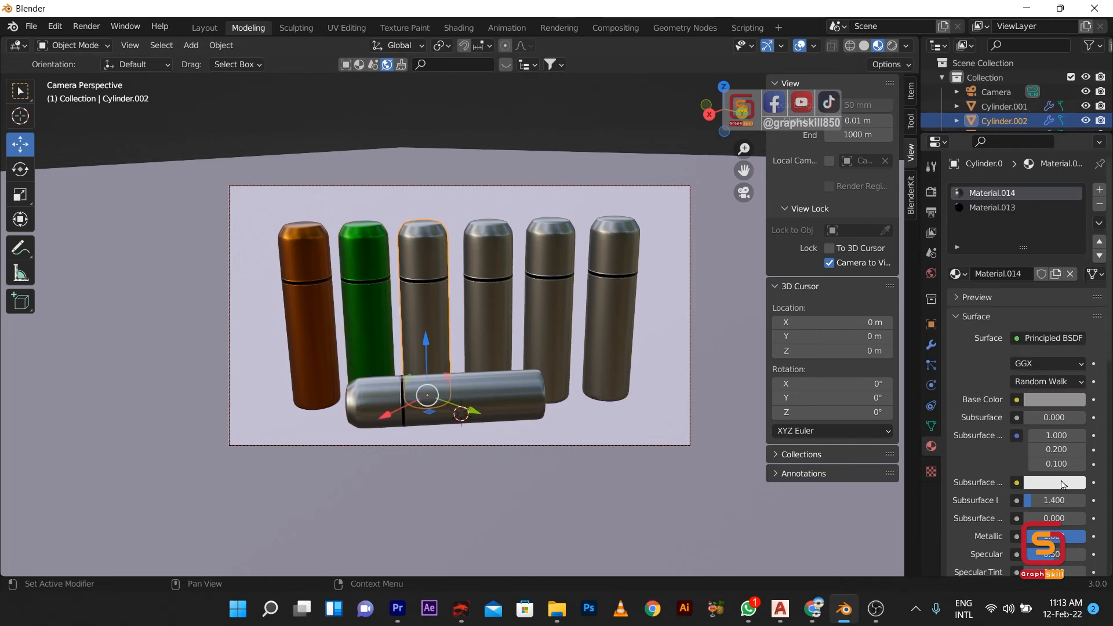
left_click(1055, 399)
left_click(1021, 298)
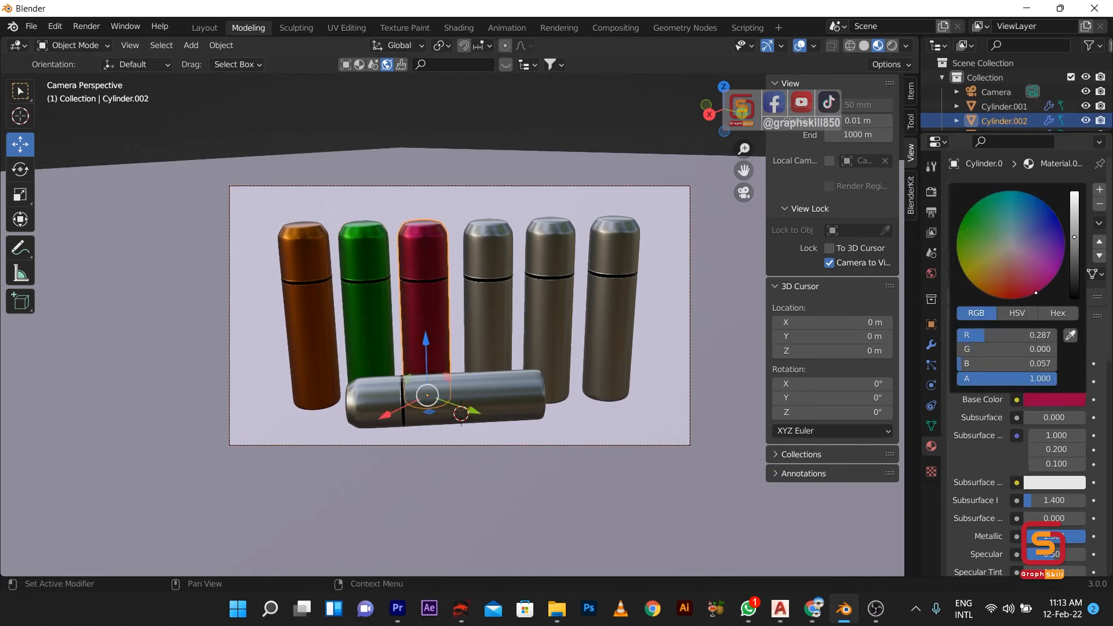
left_click(499, 307)
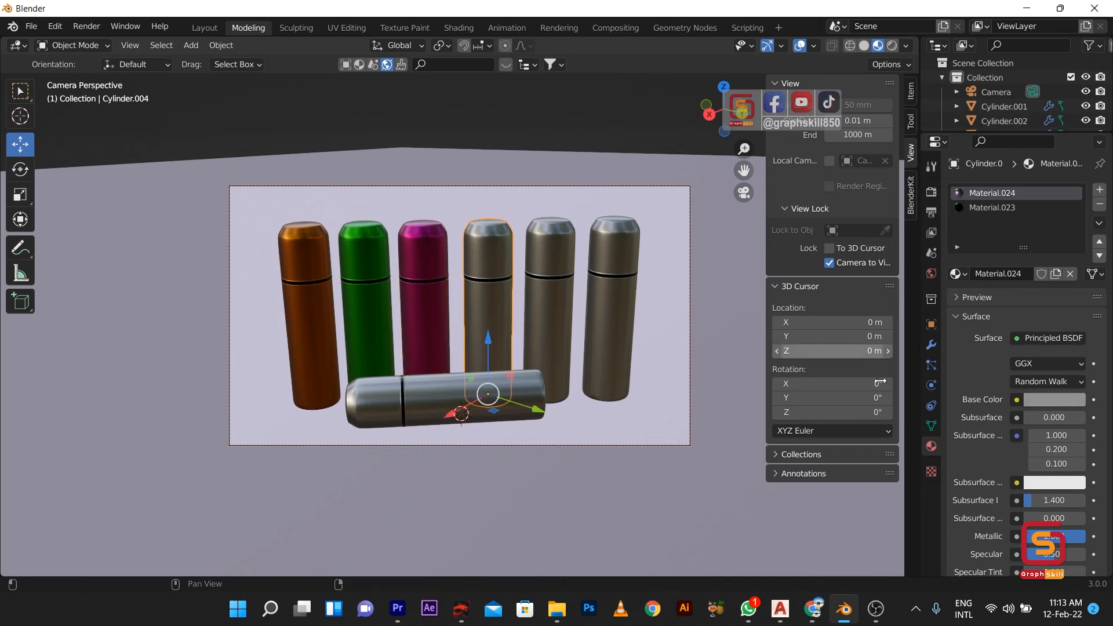
left_click(1055, 399)
left_click_drag(1015, 267, 963, 272)
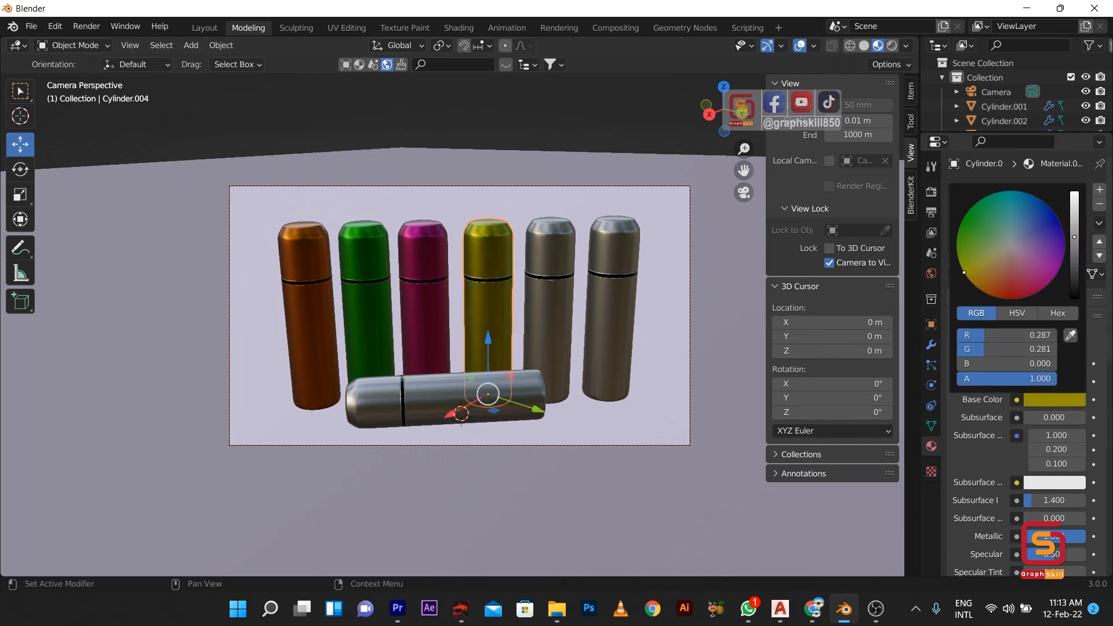
Step: Set the base color of the fifth upright bottle to teal and select the sixth bottle
left_click(551, 252)
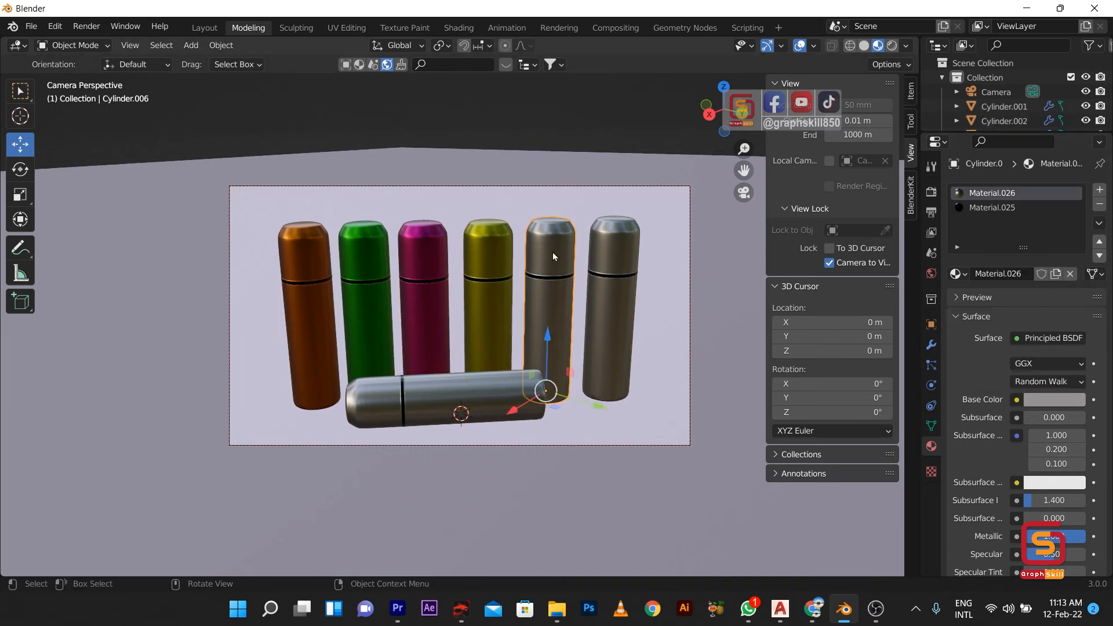
left_click(1046, 398)
mouse_move(1032, 281)
left_mouse_down()
mouse_move(1050, 216)
mouse_move(1012, 191)
left_mouse_up()
left_click(617, 242)
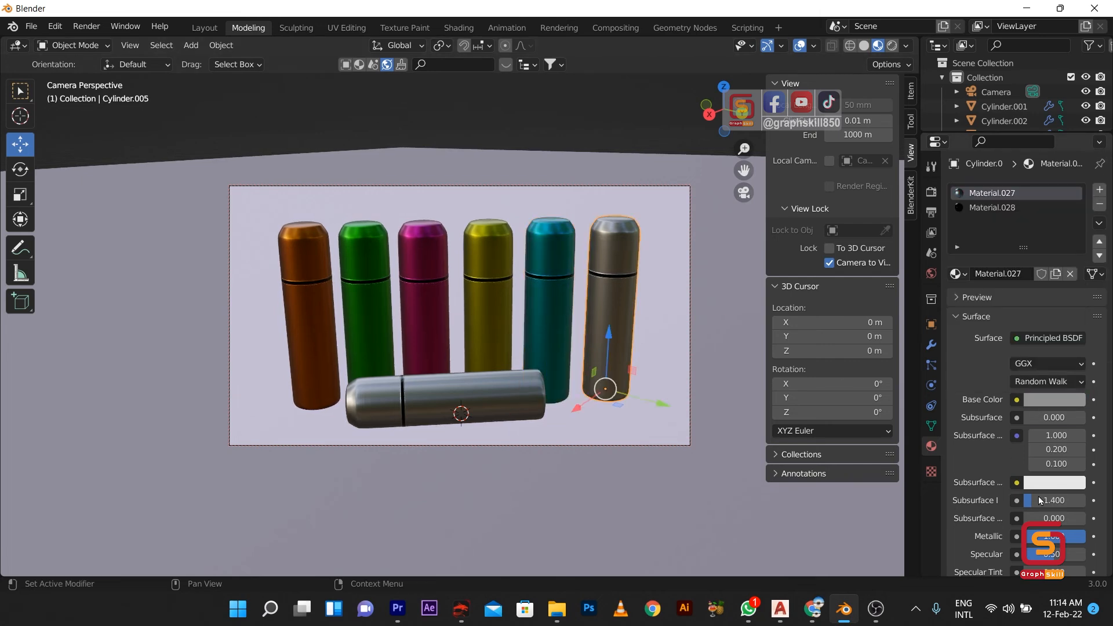
left_click(1053, 399)
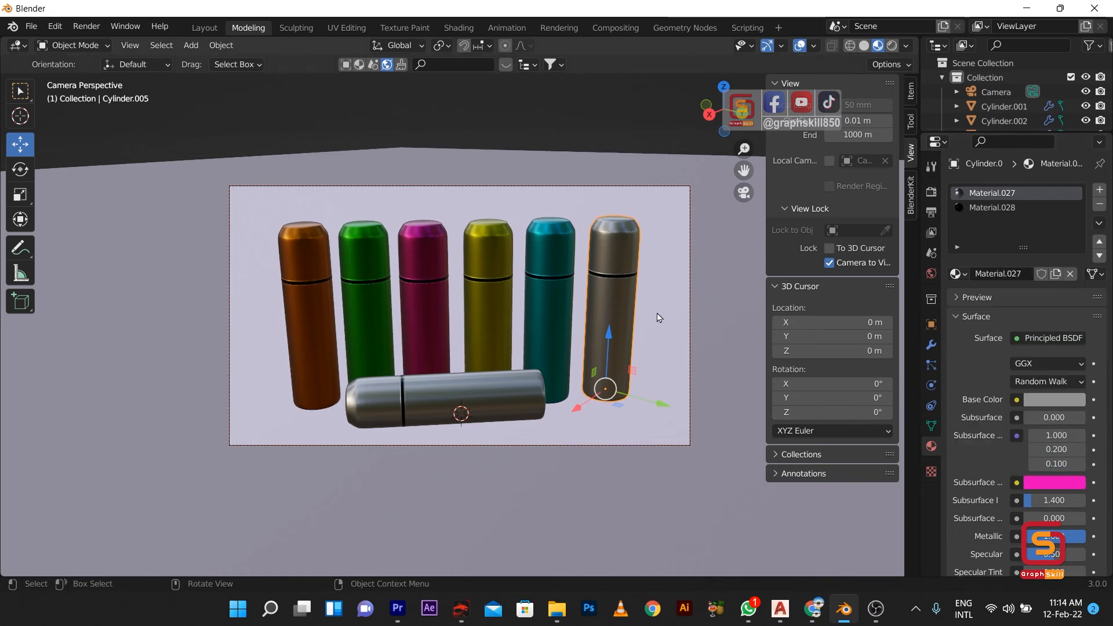
left_click(1032, 399)
left_click(1058, 269)
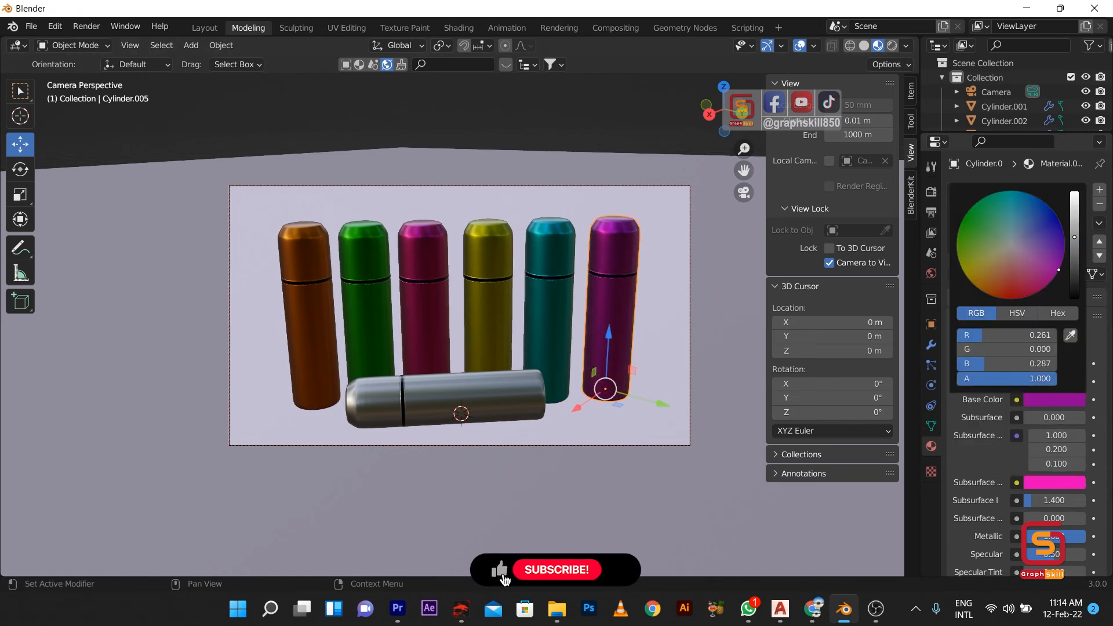
key("ctrl+z")
key("ctrl+z")
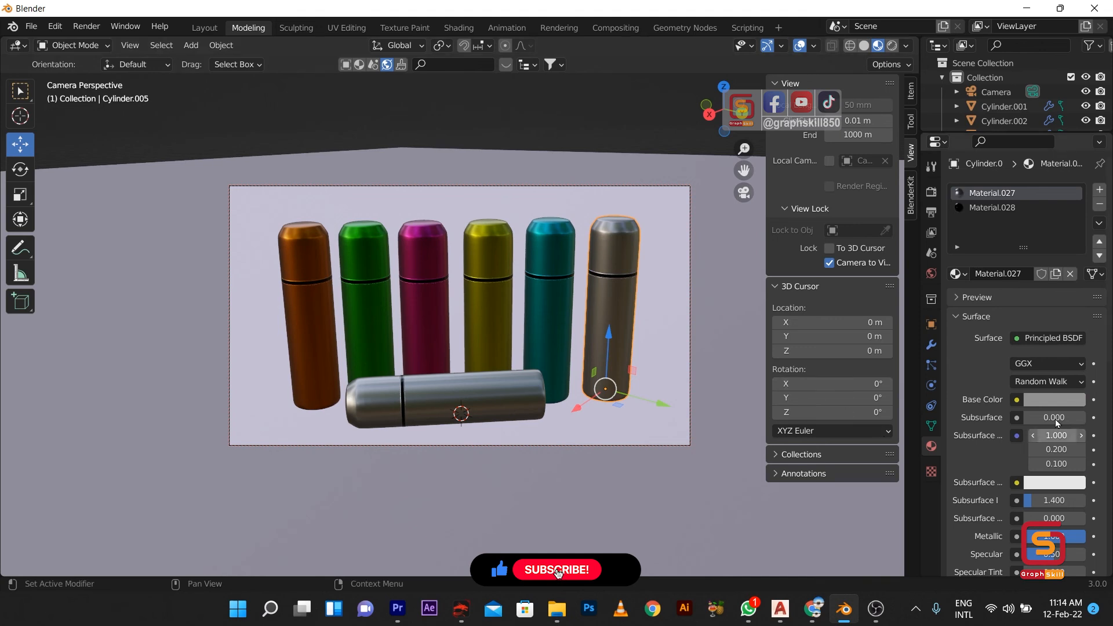
Step: Set the base color of the sixth upright bottle to purple-magenta (R 0.287, G 0, B 0.239)
left_click(1042, 400)
left_click(1036, 292)
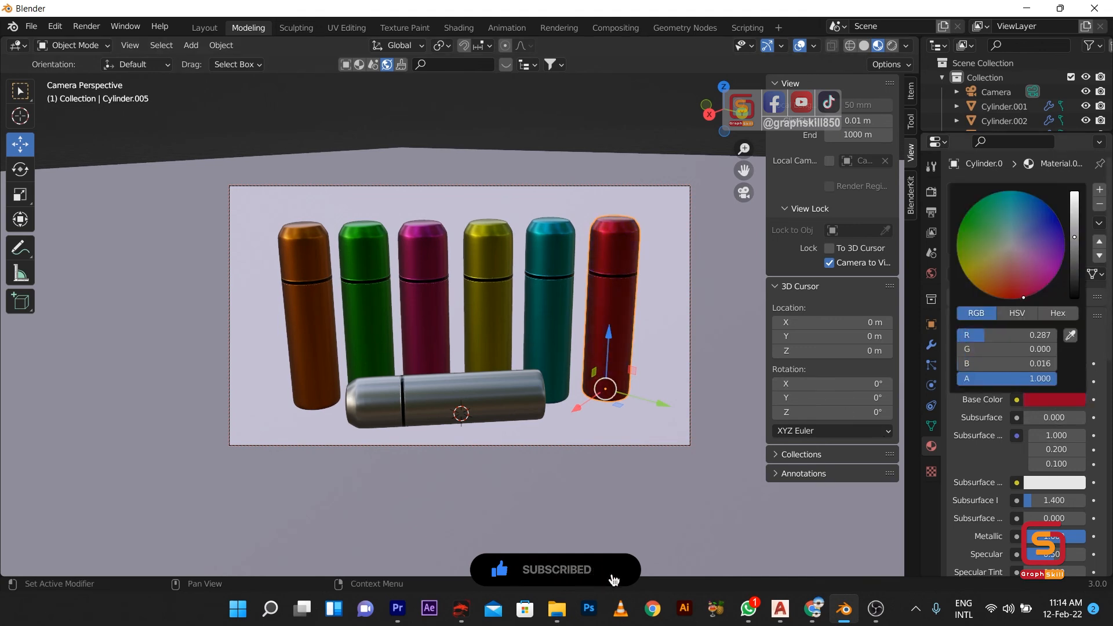
left_click_drag(1024, 297, 1045, 286)
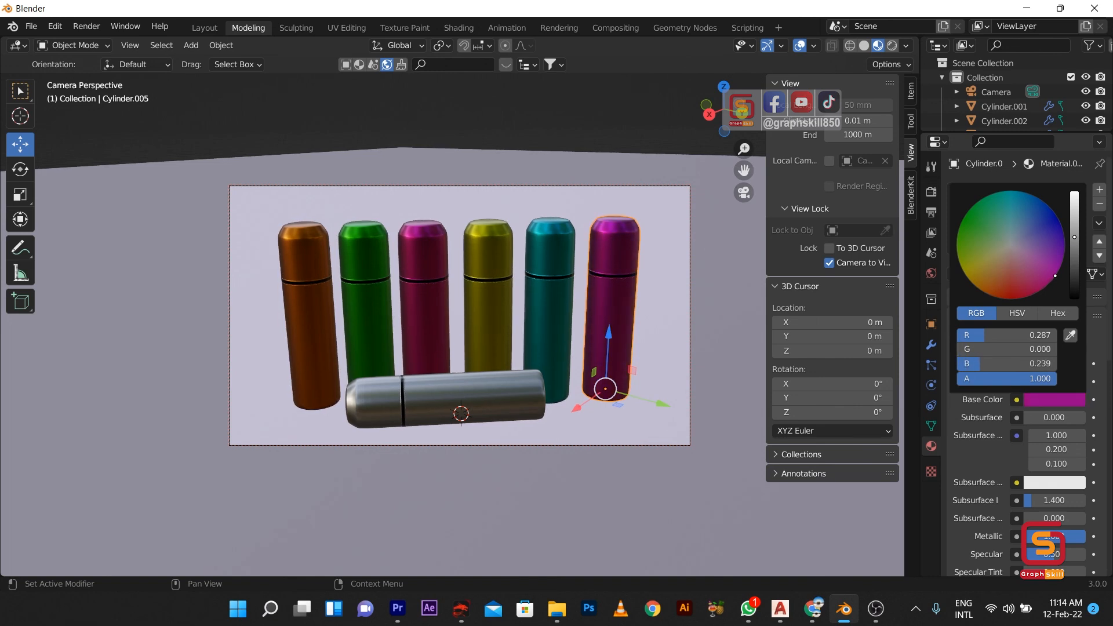
Step: Select the lying bottle, preview the scene in rendered shading, and render the image from the camera
left_click(481, 402)
left_click(892, 45)
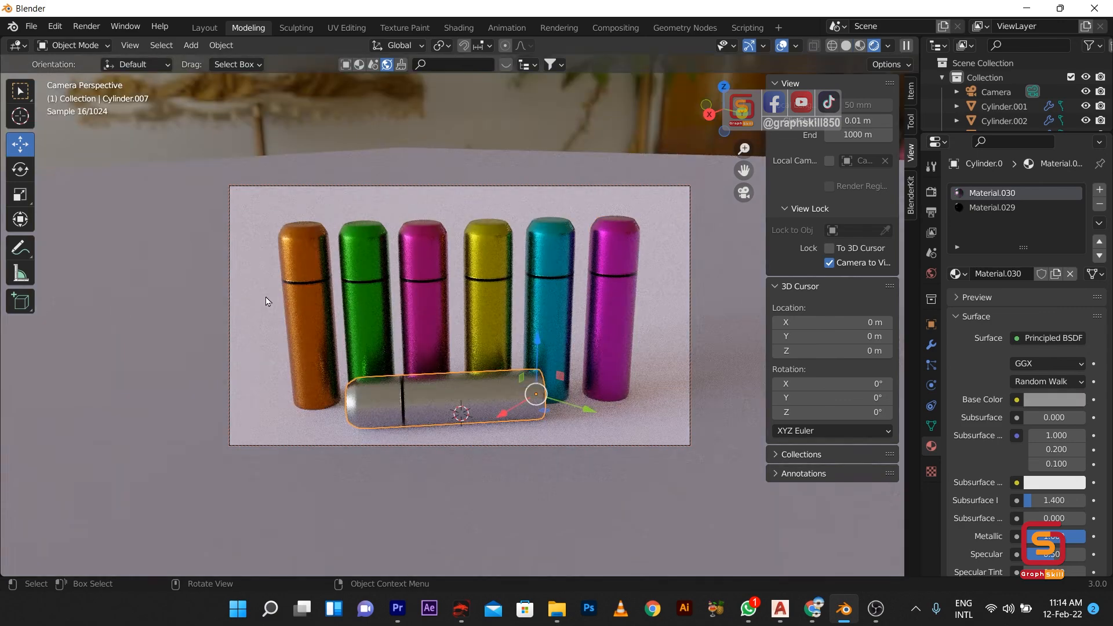
left_click(931, 366)
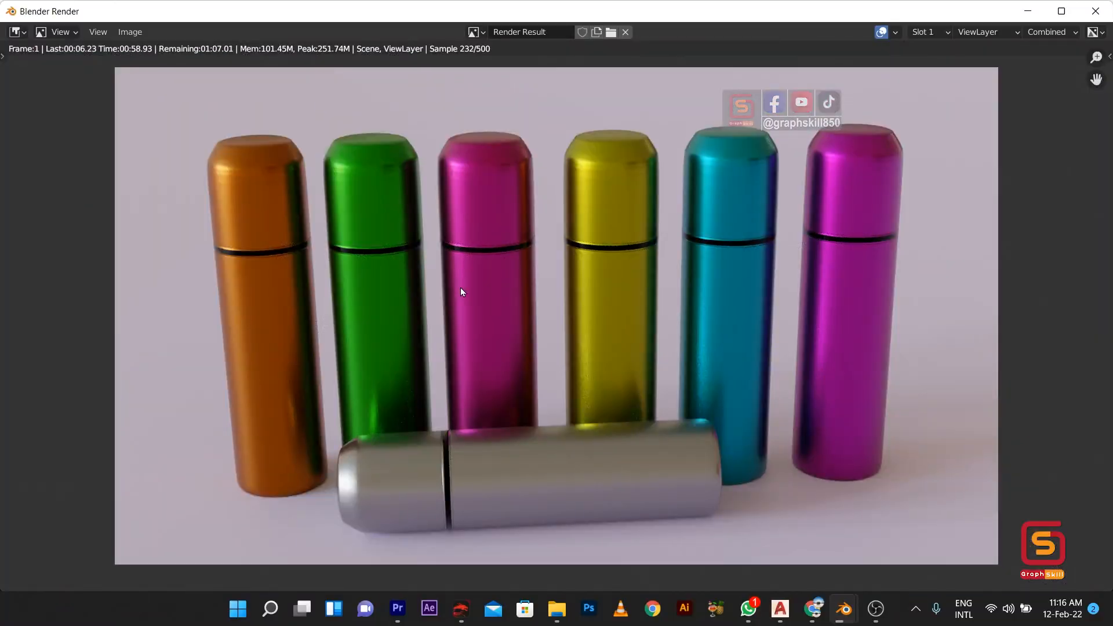